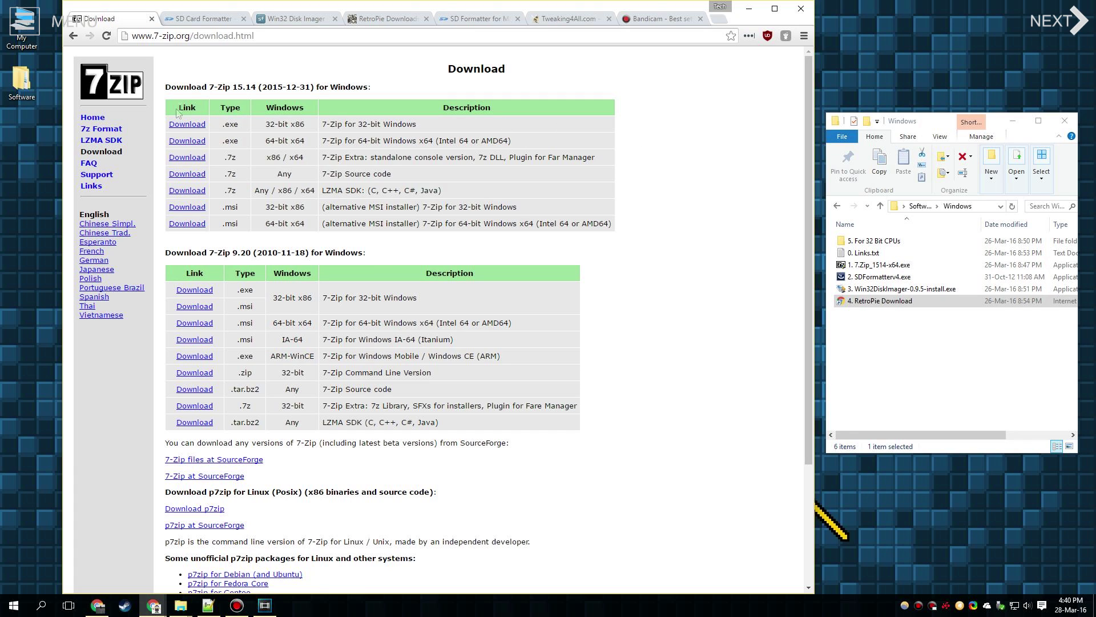
left_click_drag(168, 122, 244, 147)
left_click(201, 19)
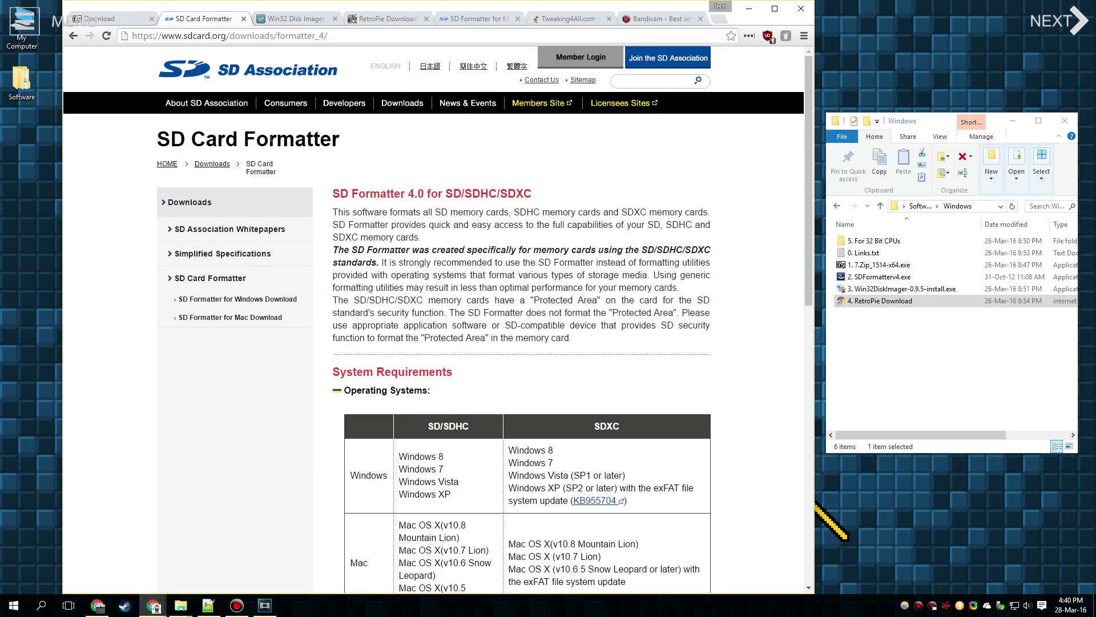
scroll(349, 171, "down", 10)
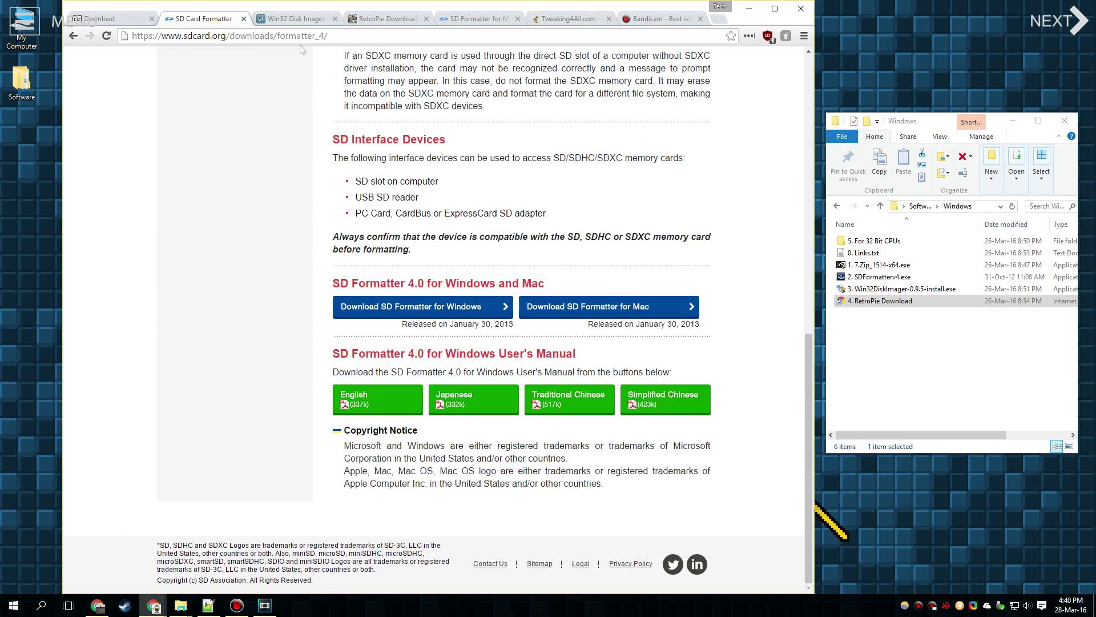
left_click(300, 22)
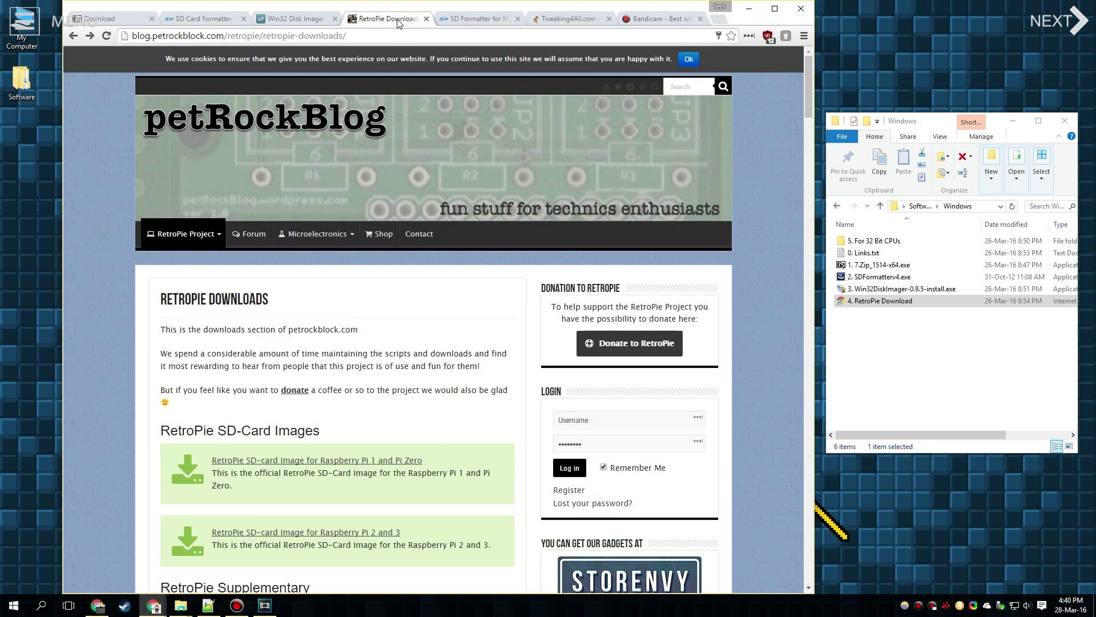
left_click(385, 19)
scroll(367, 464, "down", 1)
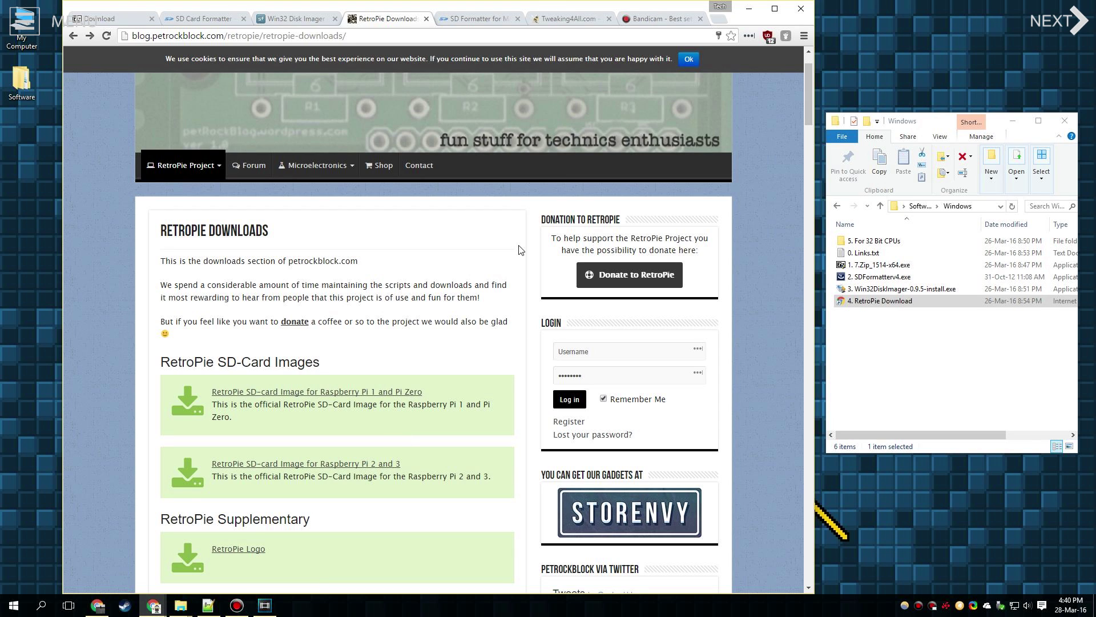
left_click(117, 23)
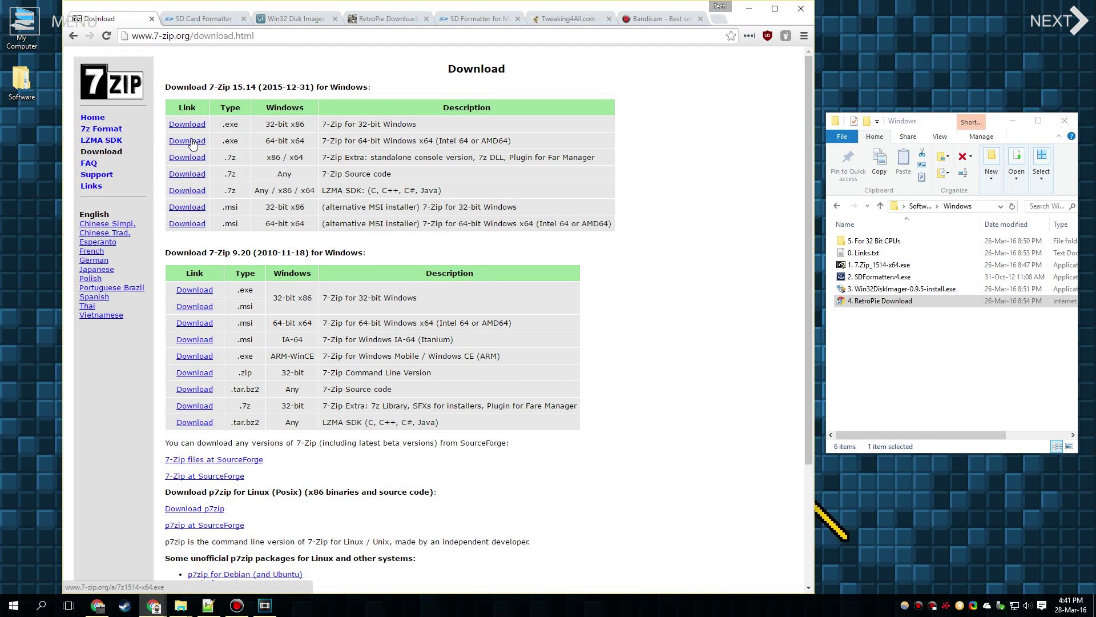
left_click(22, 89)
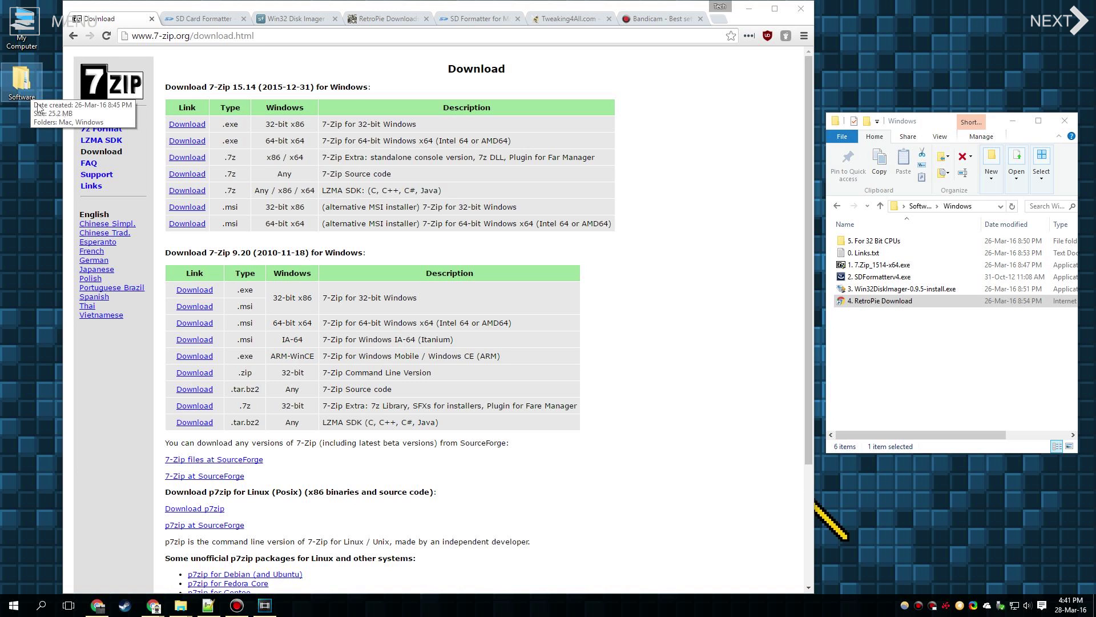
left_click(884, 264)
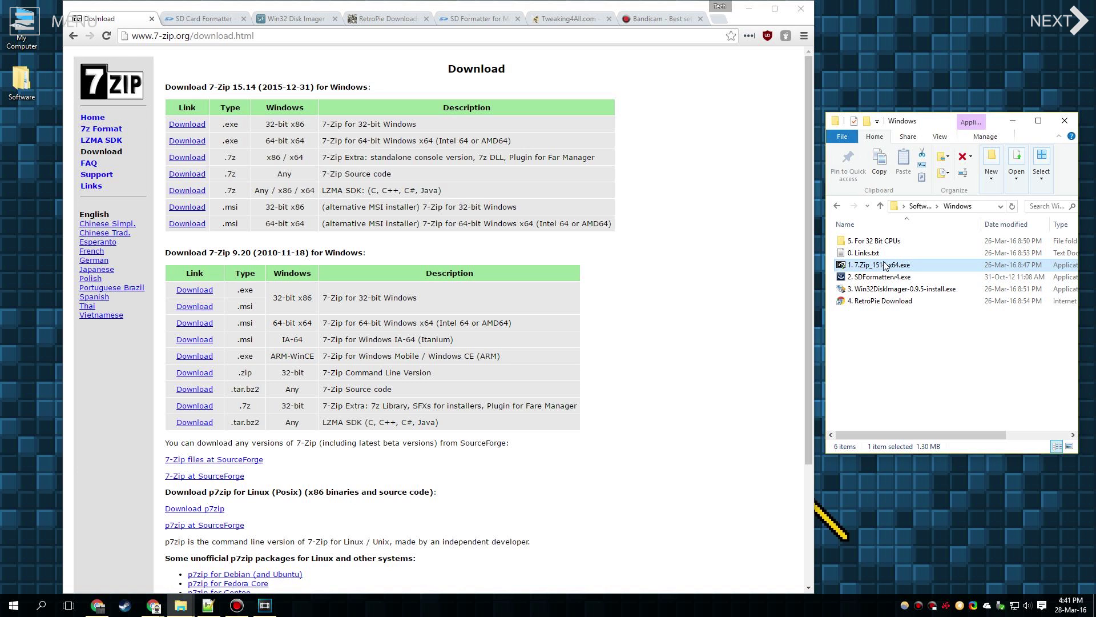
left_click(866, 279)
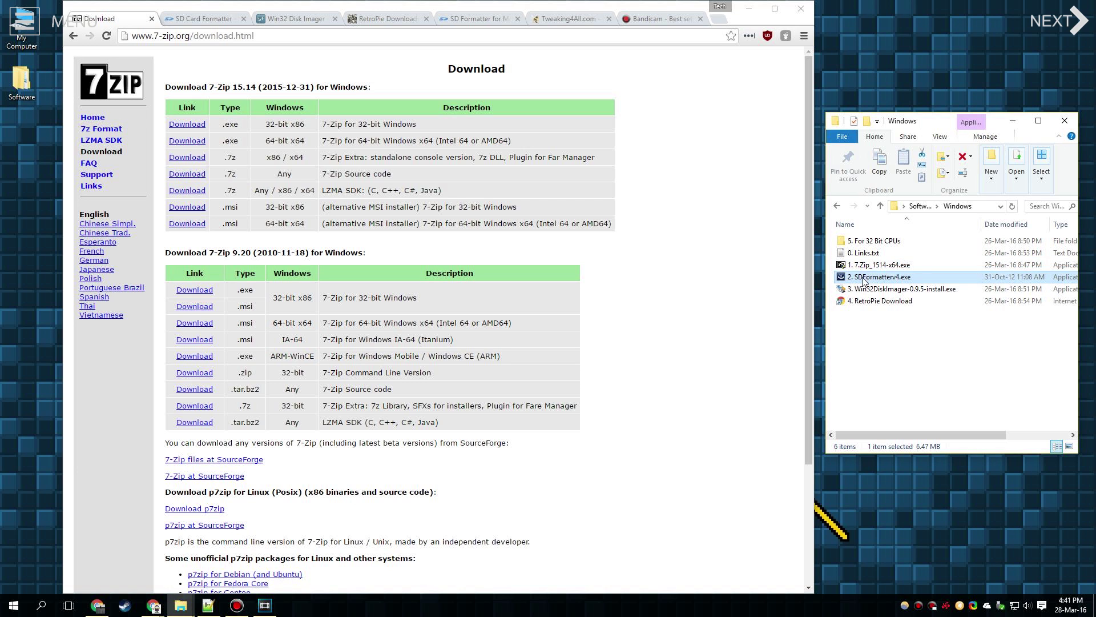
left_click(884, 290)
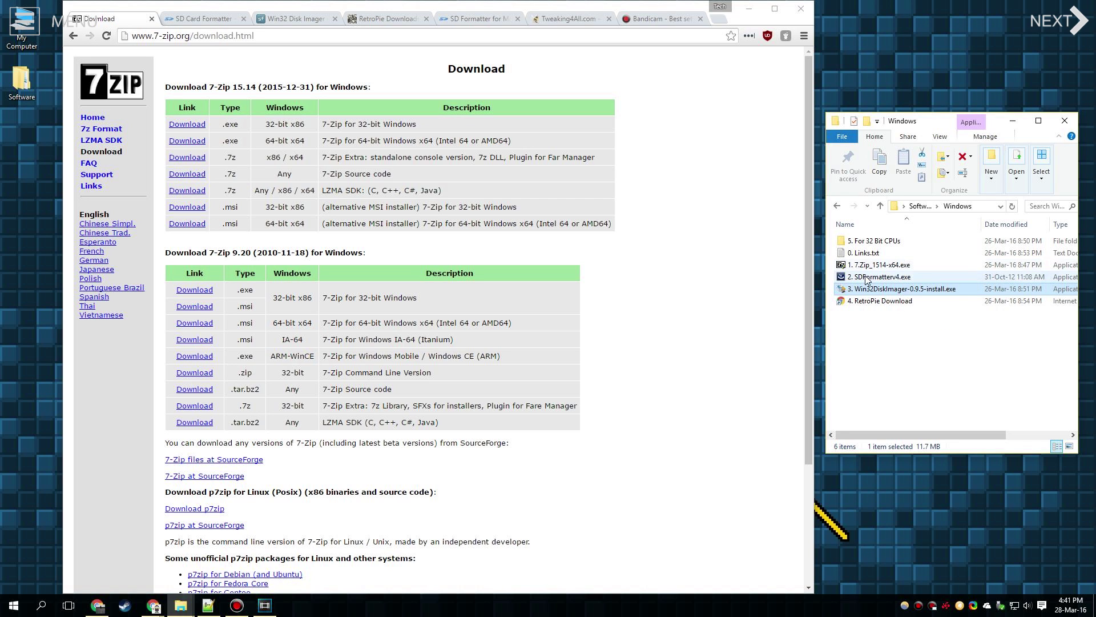
left_click(871, 325)
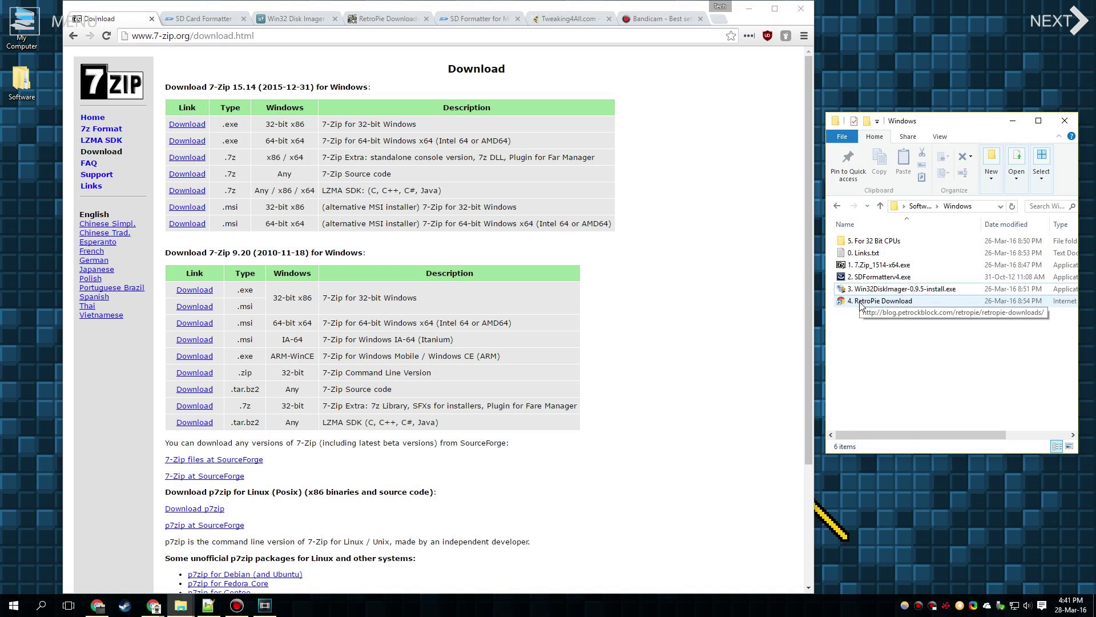
left_click(862, 303)
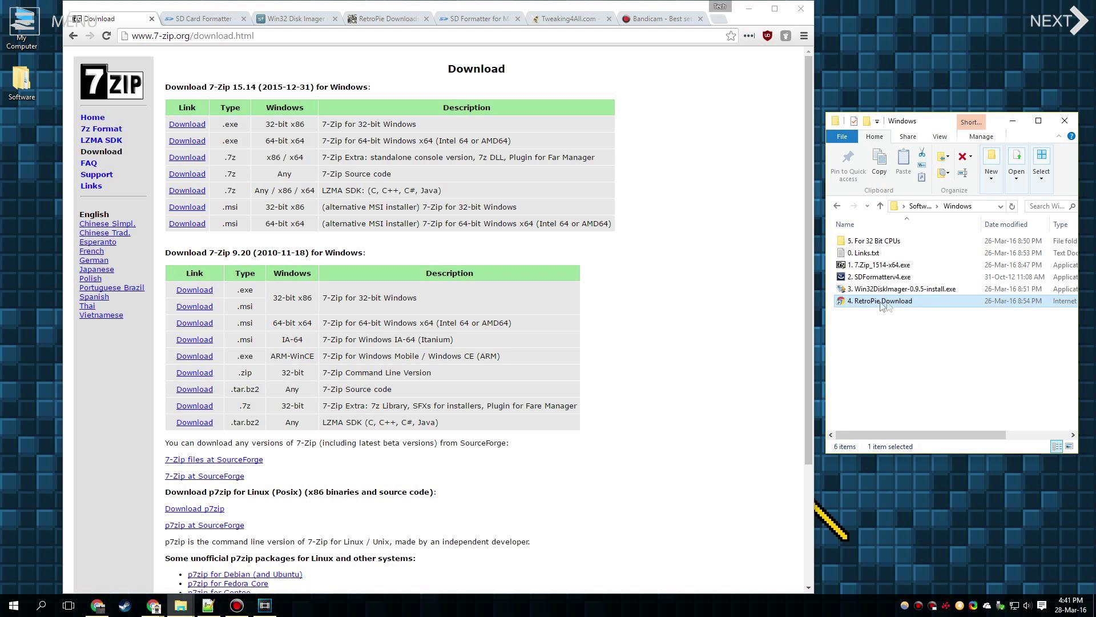
Open the saved RetroPie download link, then trim its address to load the petrockblock.com blog home
double_click(882, 303)
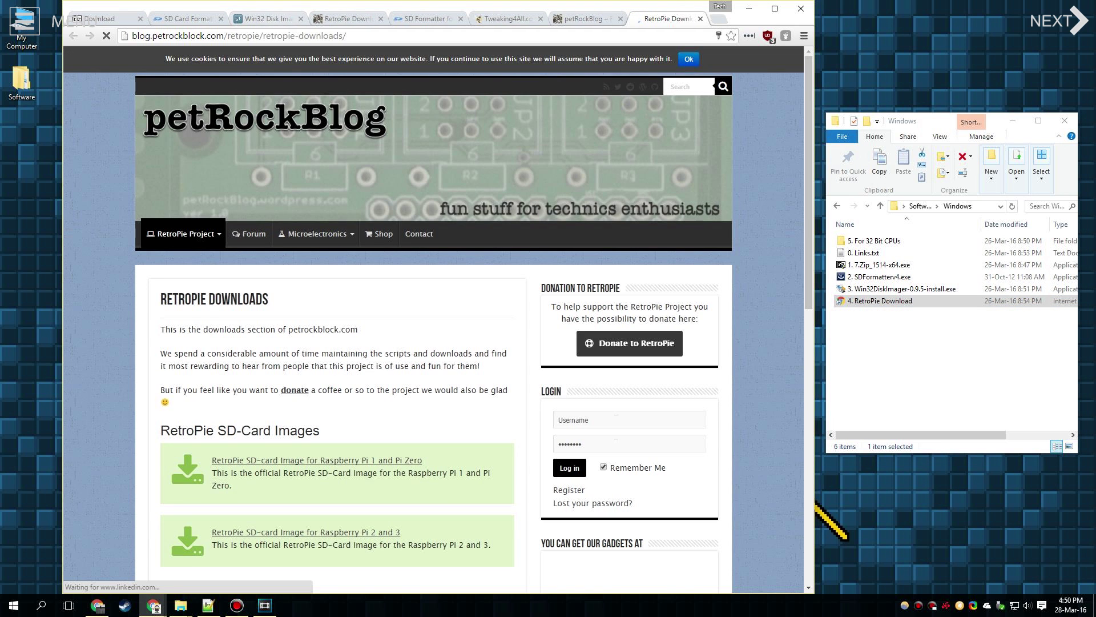
left_click(227, 37)
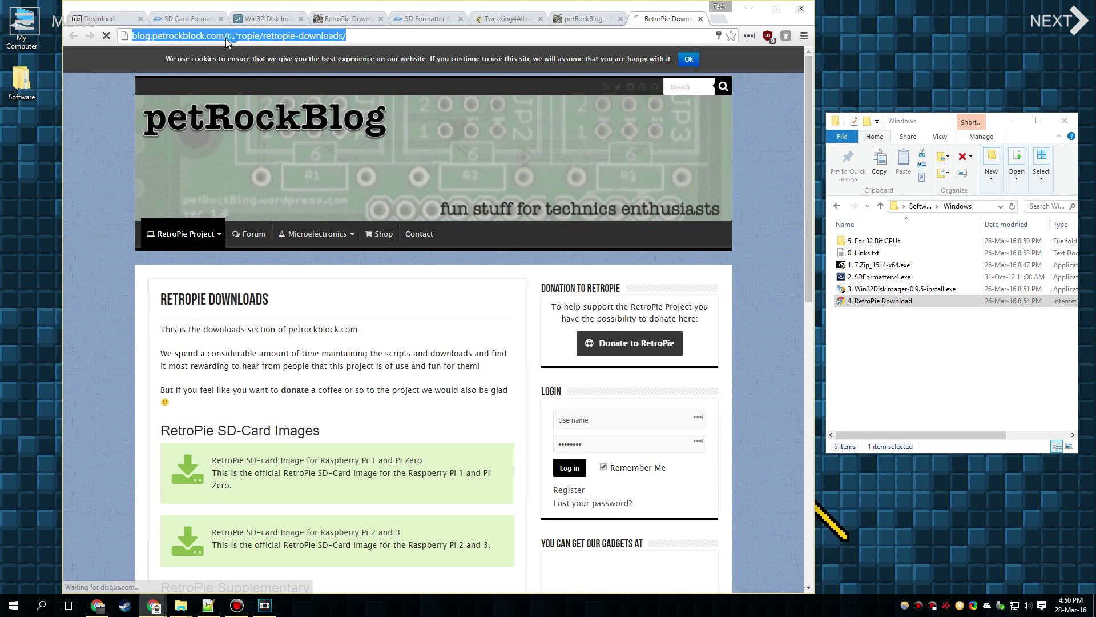
left_click(226, 37)
key("shift+End")
key("Delete")
key("Return")
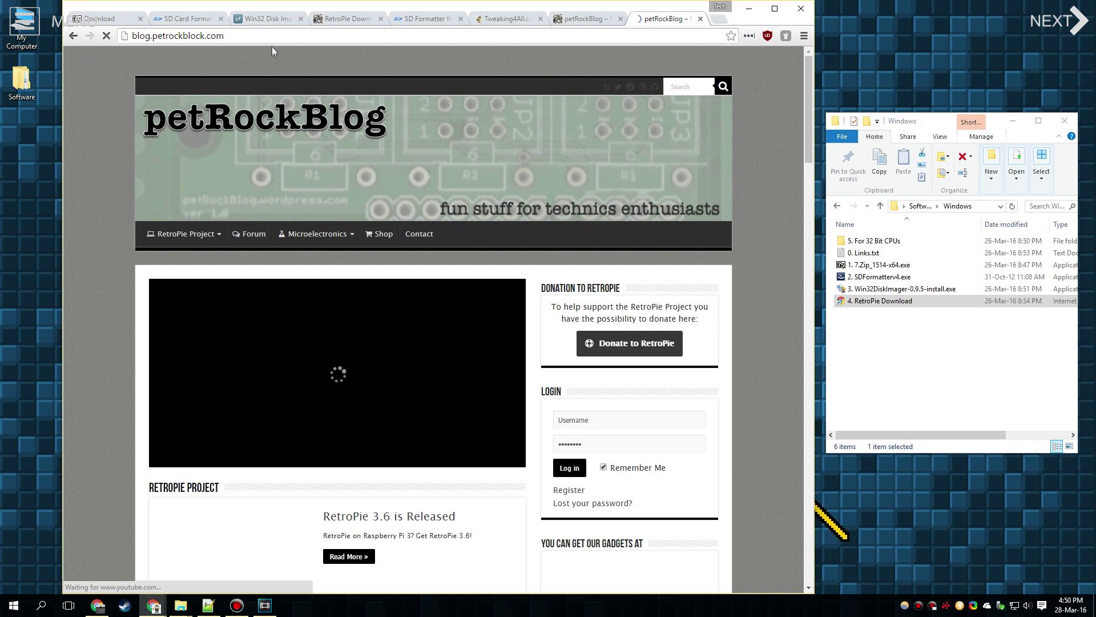
Go to RetroPie Project Downloads and open the Raspberry Pi 2 and 3 image page
mouse_move(198, 235)
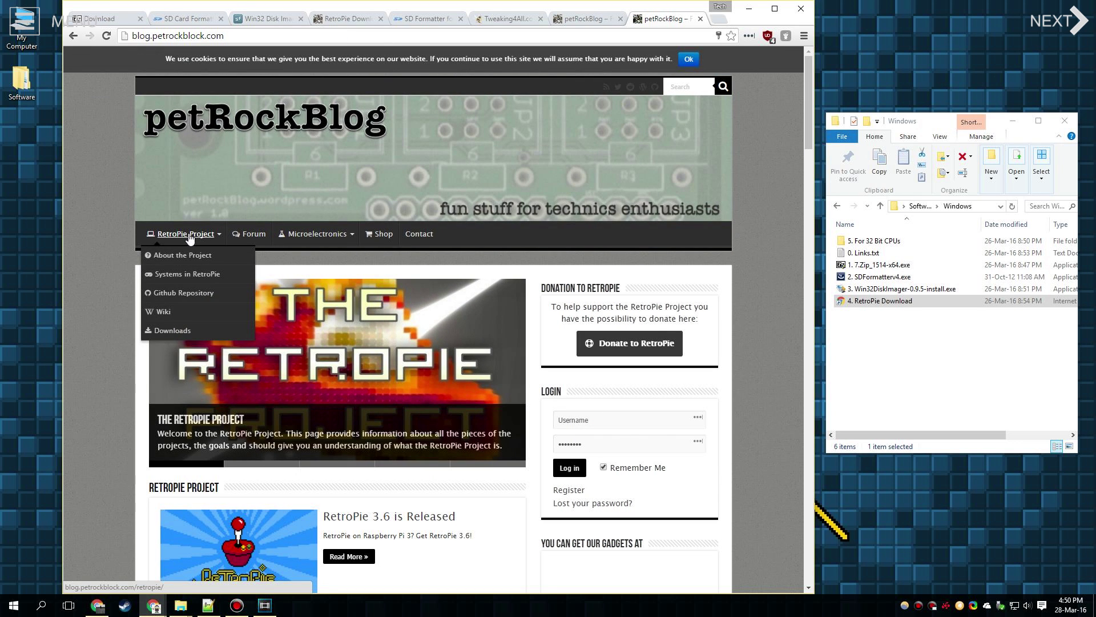
left_click(189, 330)
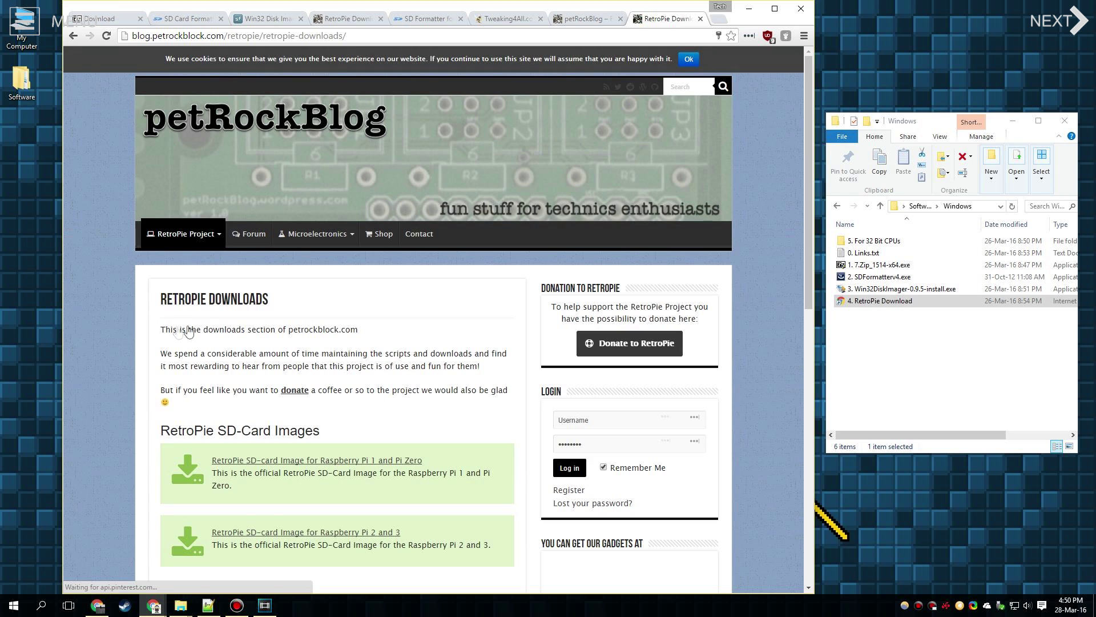
scroll(229, 319, "down", 3)
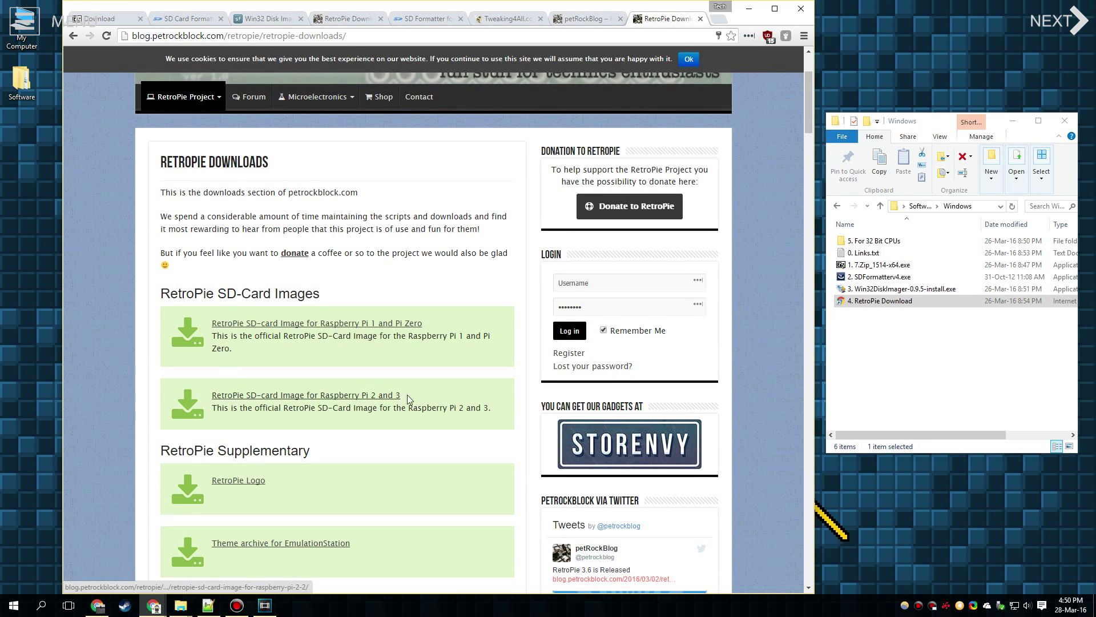
left_click_drag(407, 398, 214, 403)
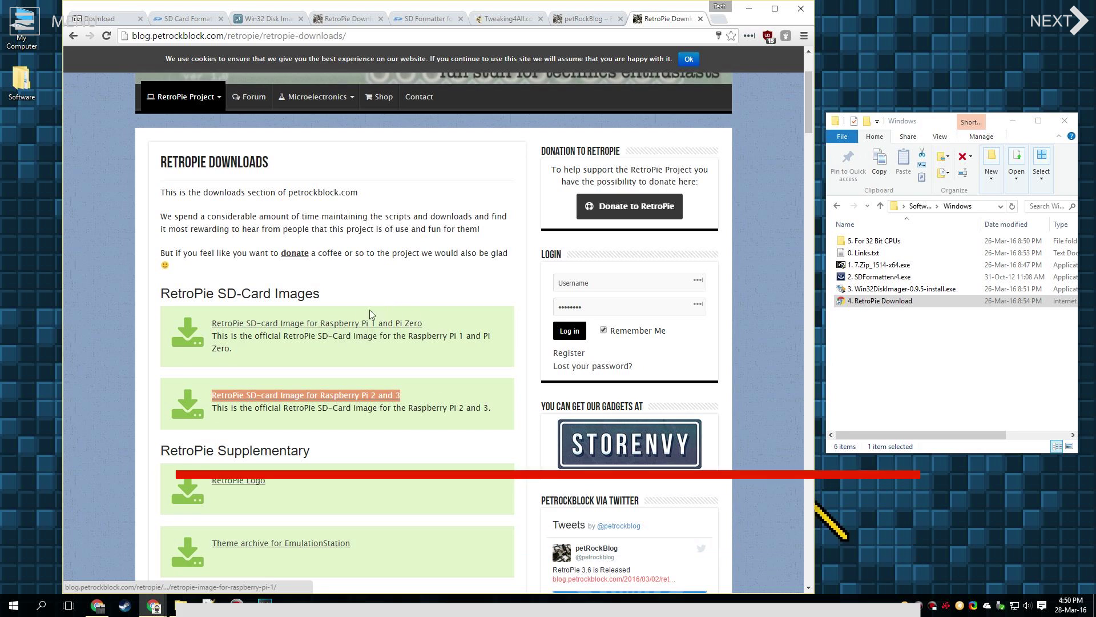
left_click(382, 395)
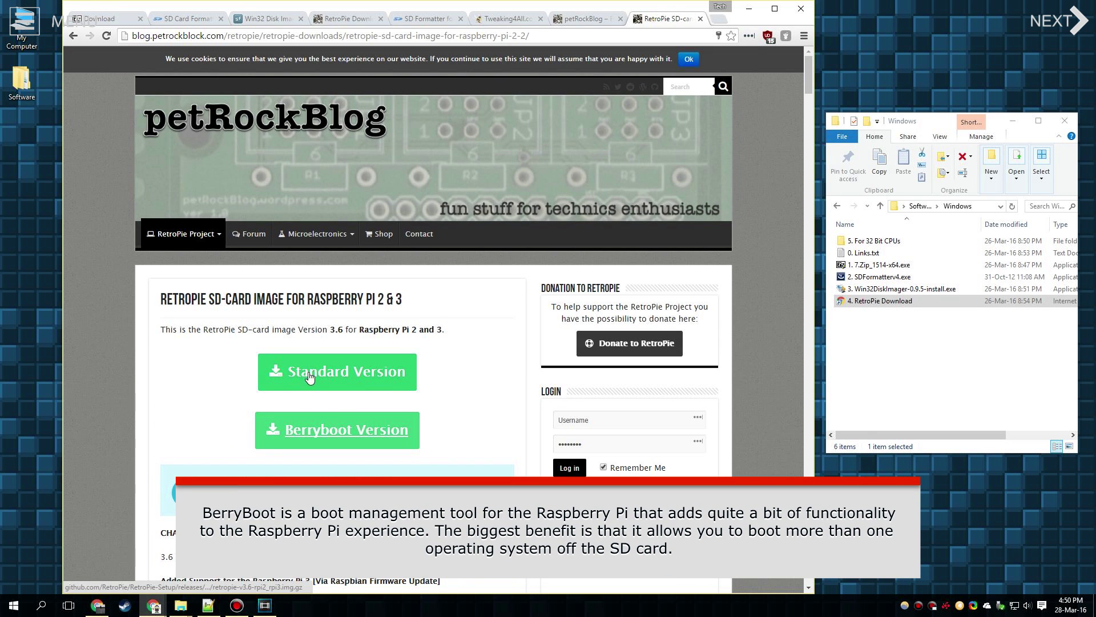
Download the Standard Version RetroPie 3.6 image and save it to the Desktop
left_click(341, 377)
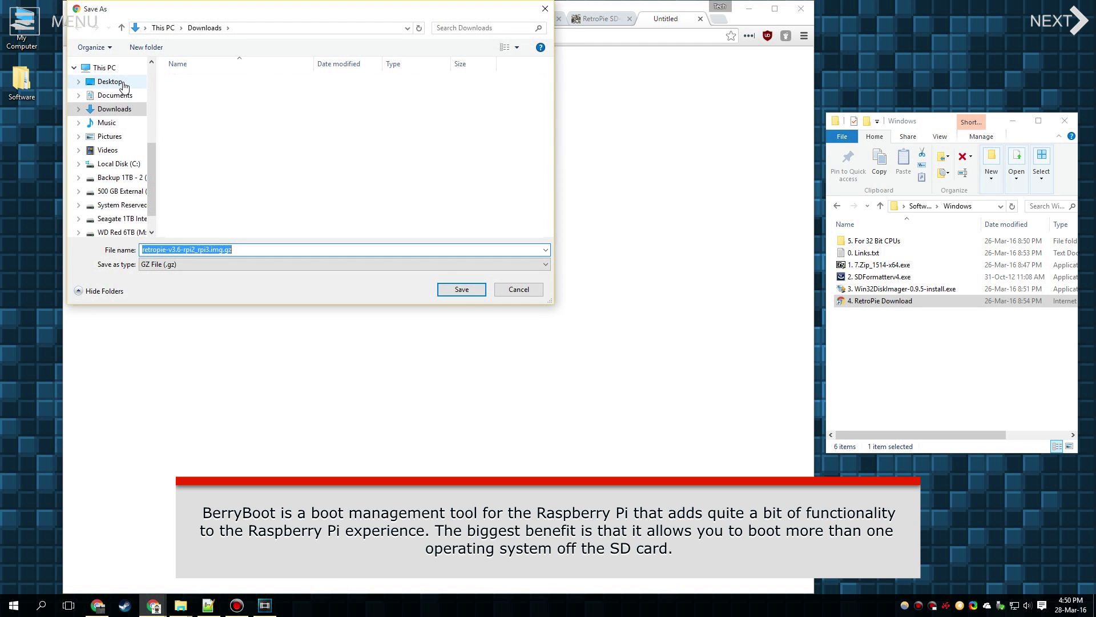
left_click(106, 81)
left_click(461, 289)
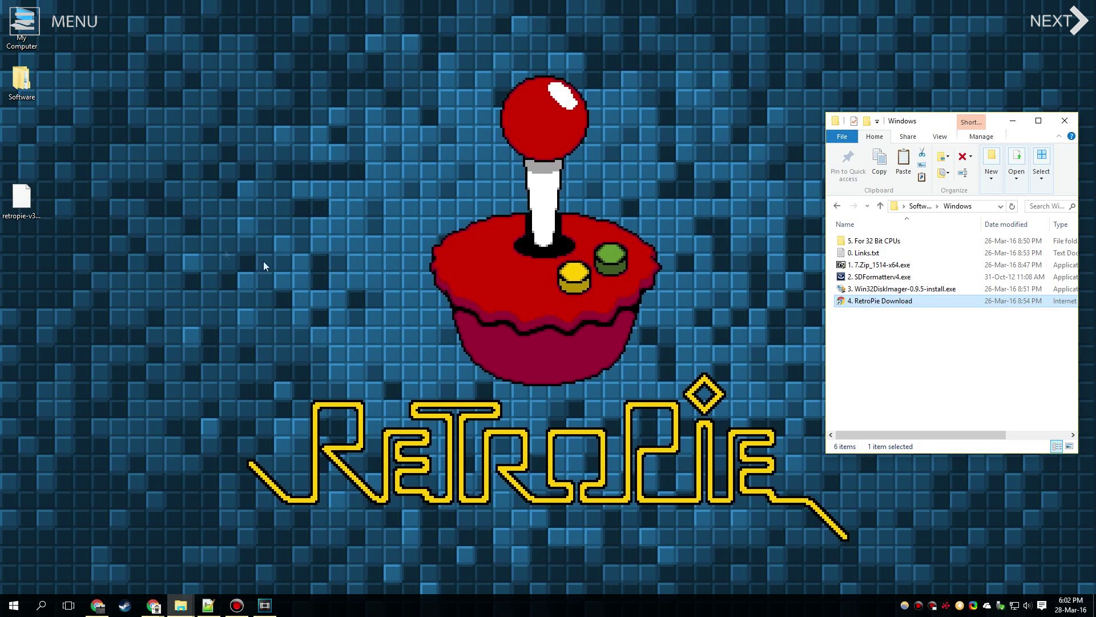
Extract the downloaded .img.gz file in place with 7-Zip > Extract Here
left_click(27, 201)
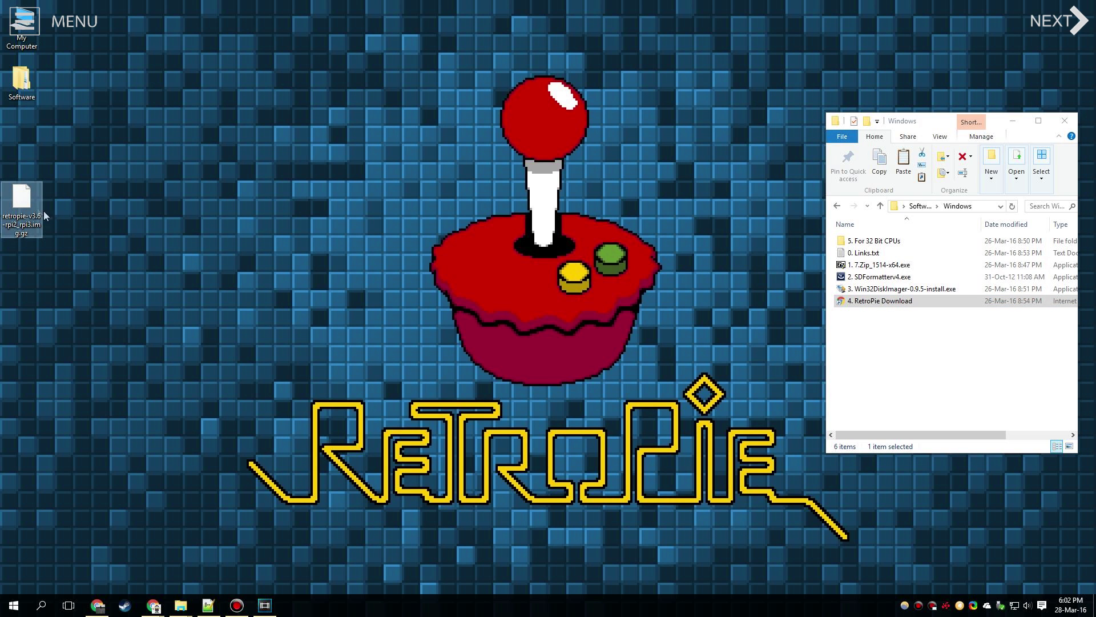
right_click(27, 198)
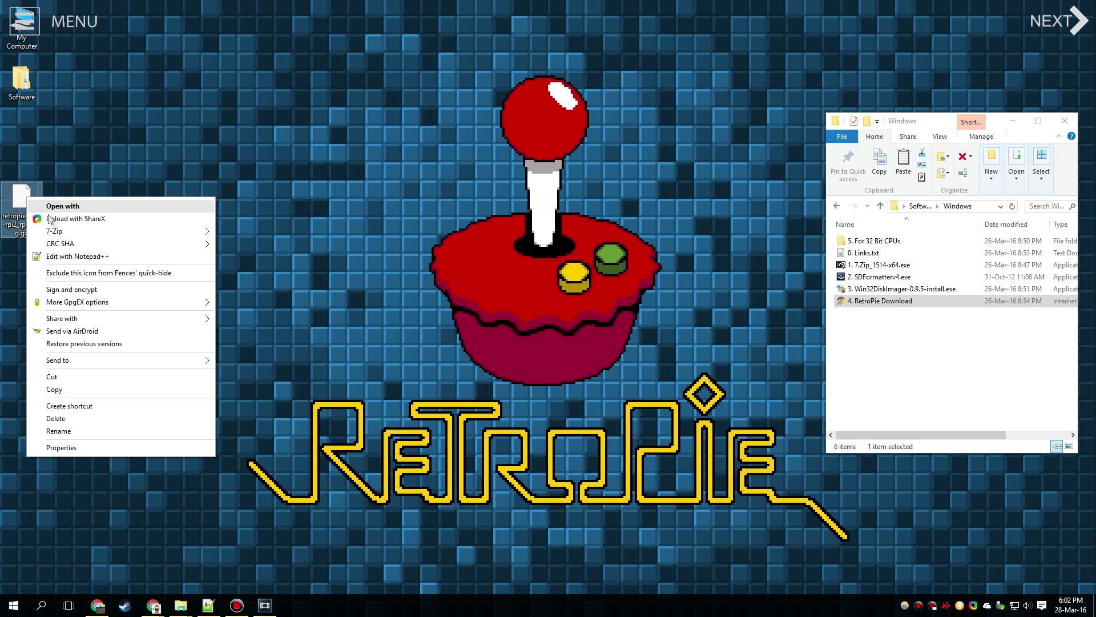
mouse_move(64, 236)
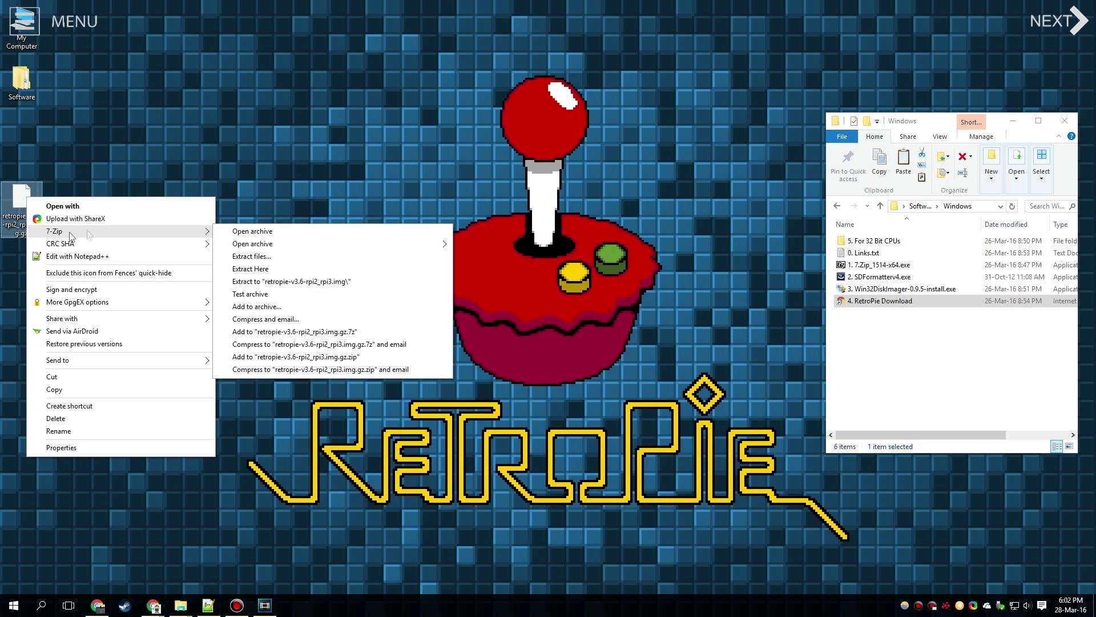
left_click(270, 275)
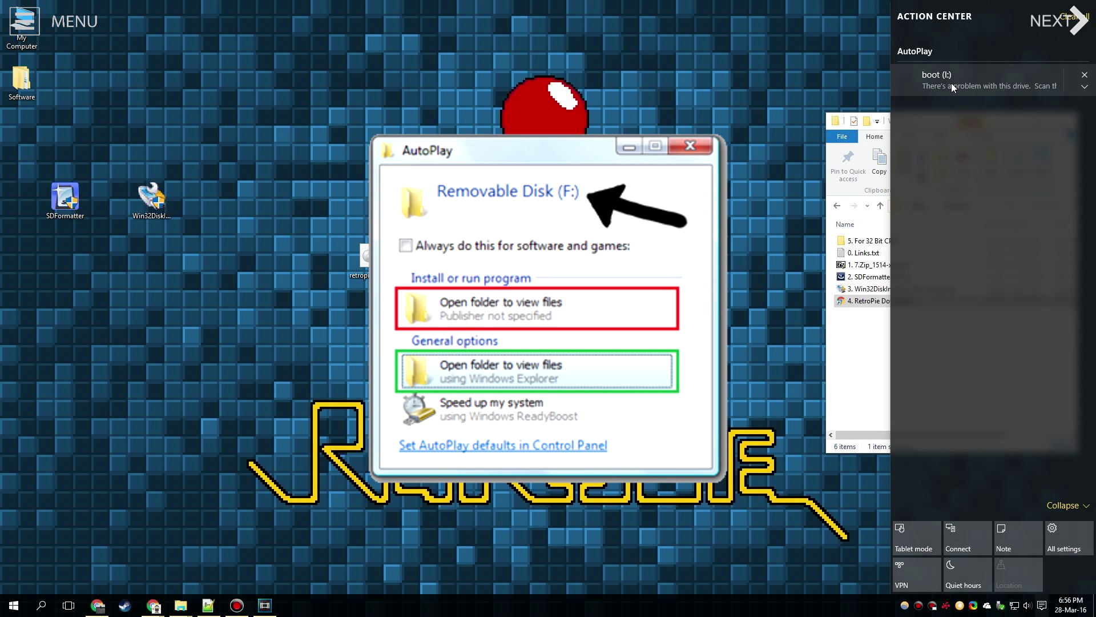
Launch SD Formatter from the desktop and allow it to run
left_click(65, 200)
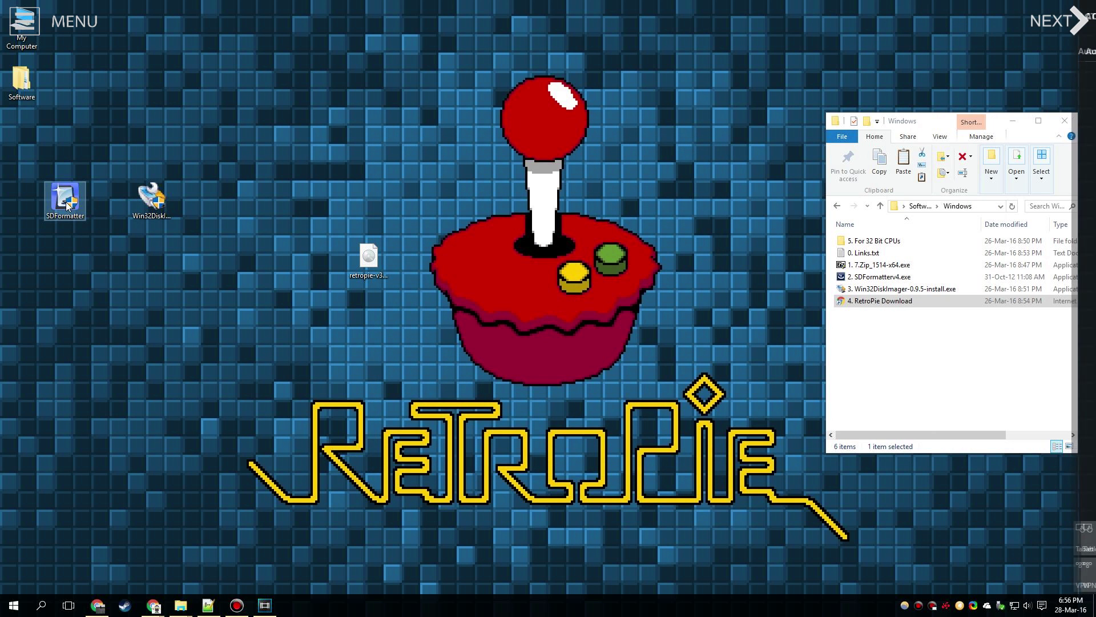
double_click(66, 200)
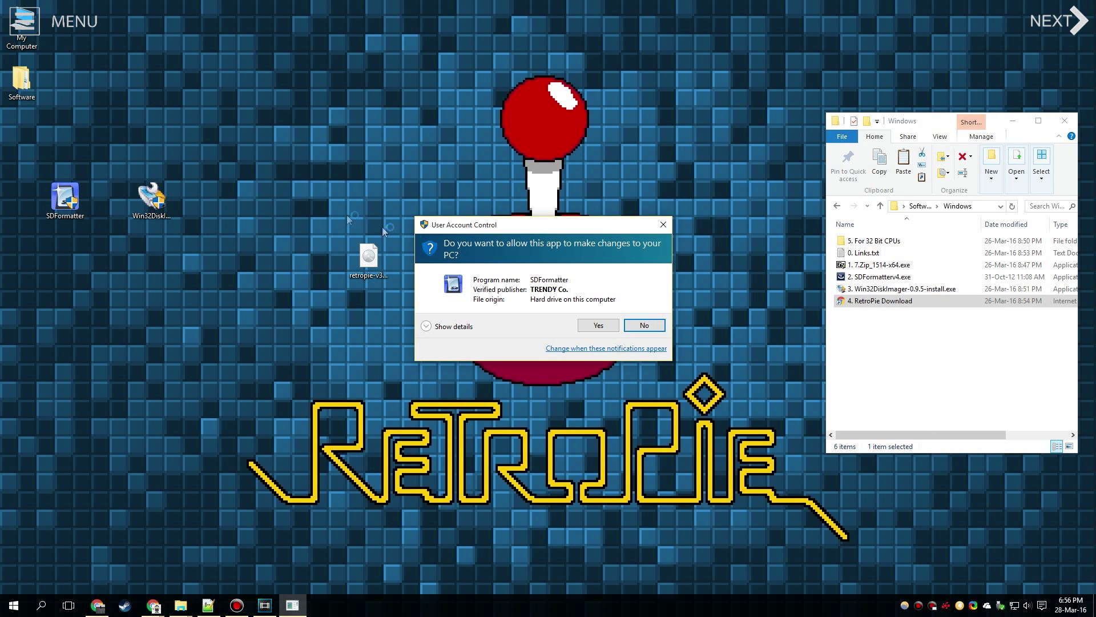
left_click(582, 322)
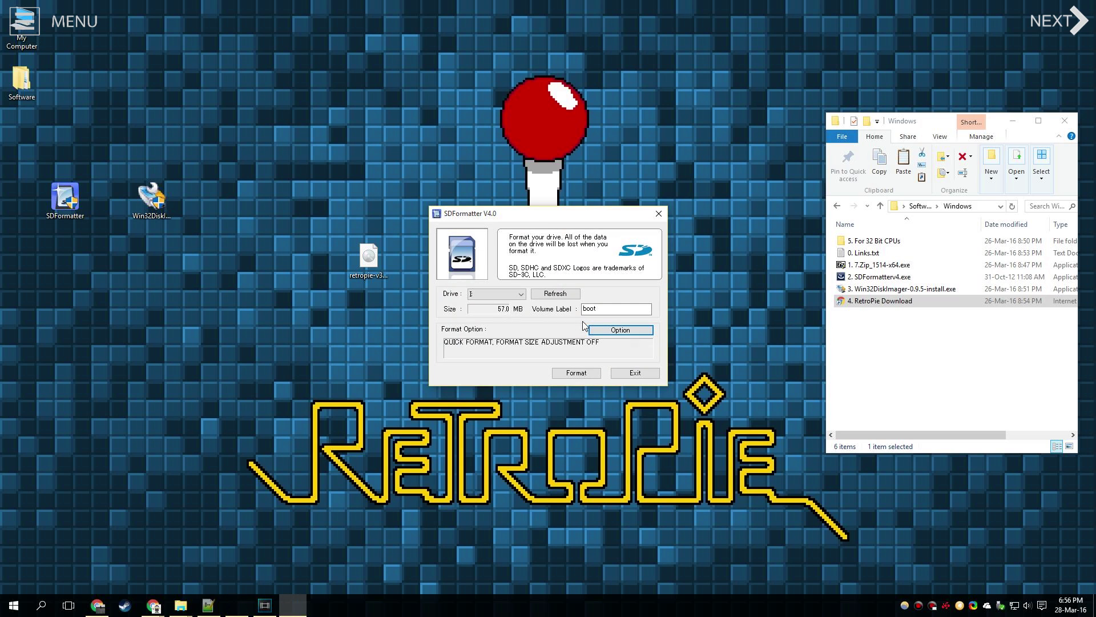
Select drive I, set the volume label to RetroPie, and start the quick format
left_click(511, 295)
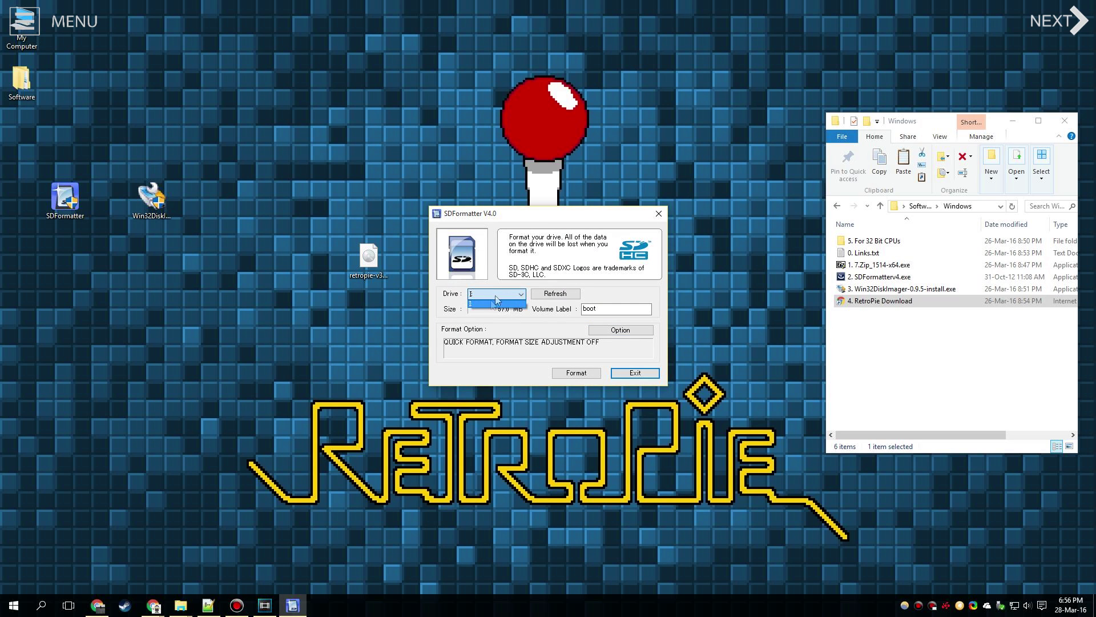
left_click(470, 300)
left_click(545, 297)
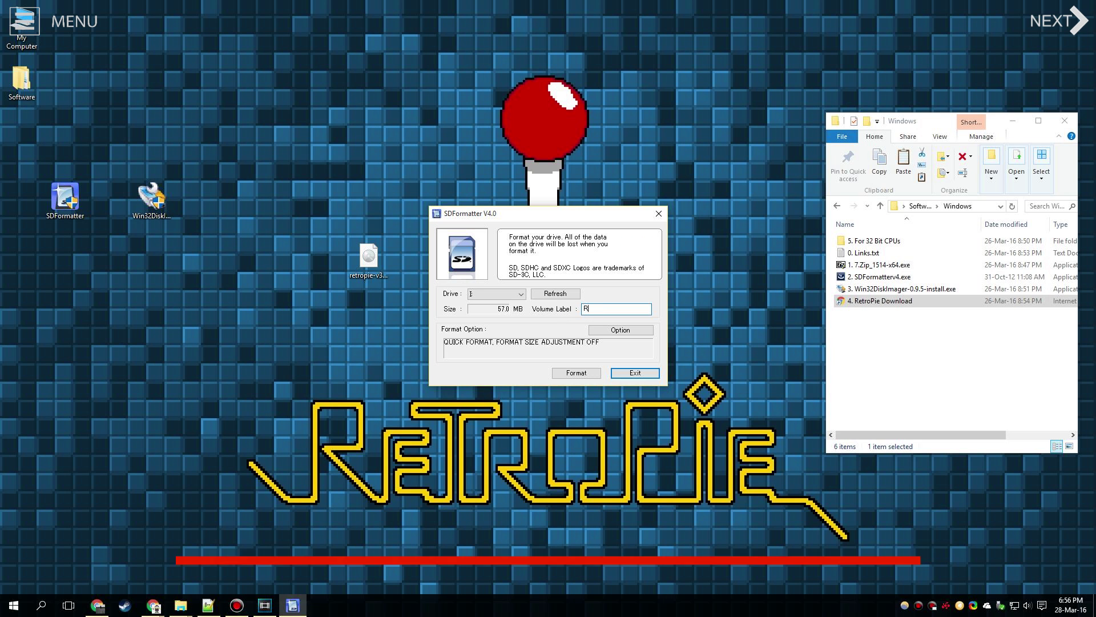
type("Retropi")
key("BackSpace")
key("BackSpace")
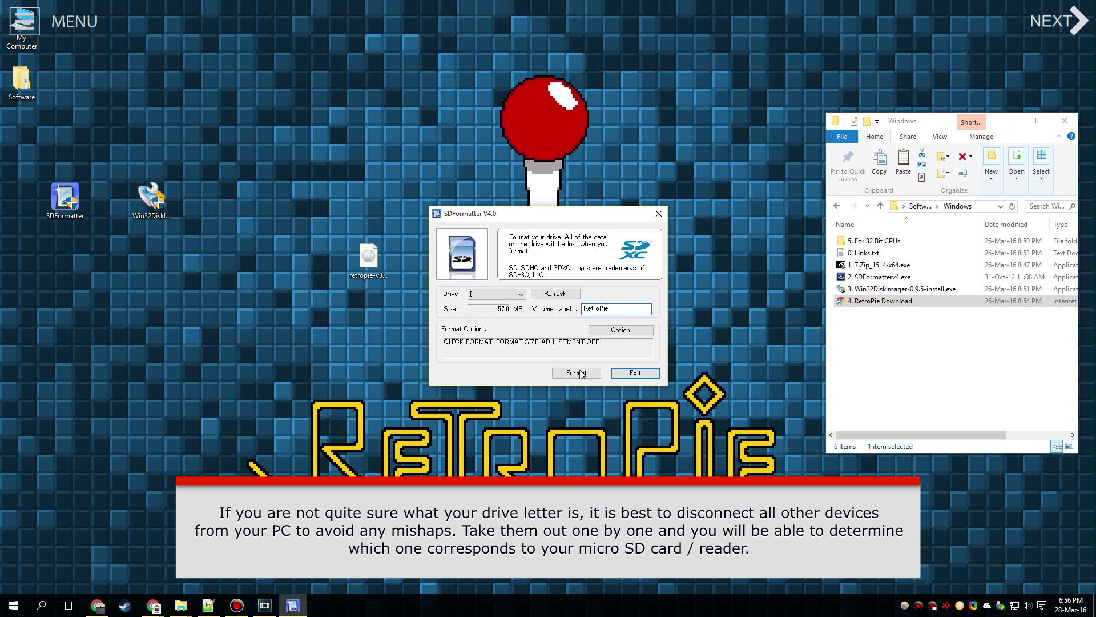
left_click(579, 373)
left_click(574, 374)
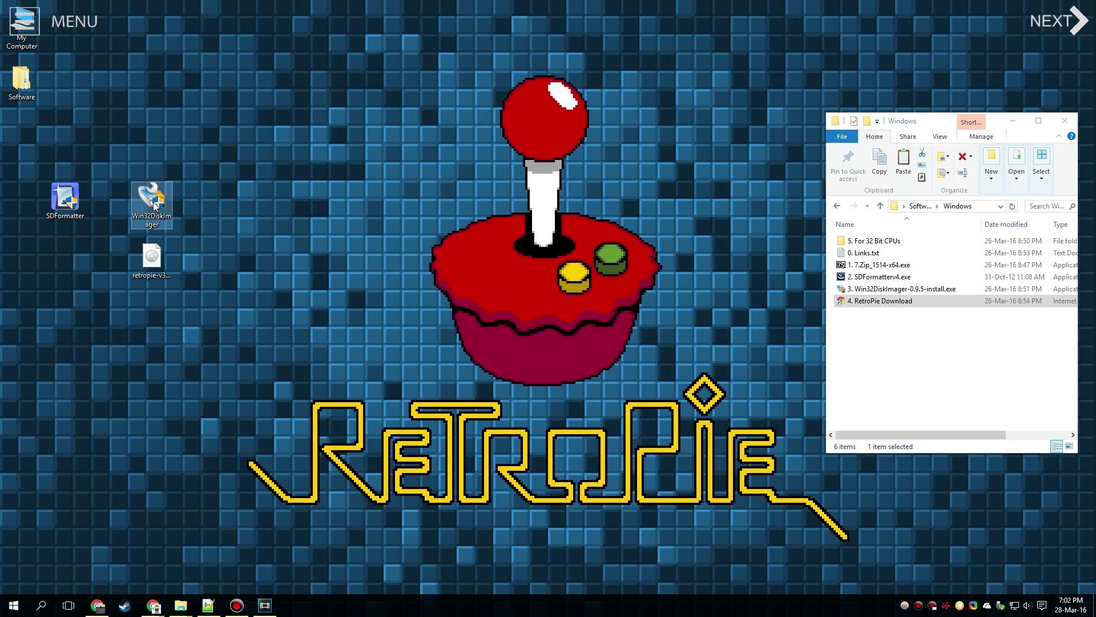
Launch Win32 Disk Imager and choose drive [I:\] as the target device
double_click(154, 206)
left_click(598, 324)
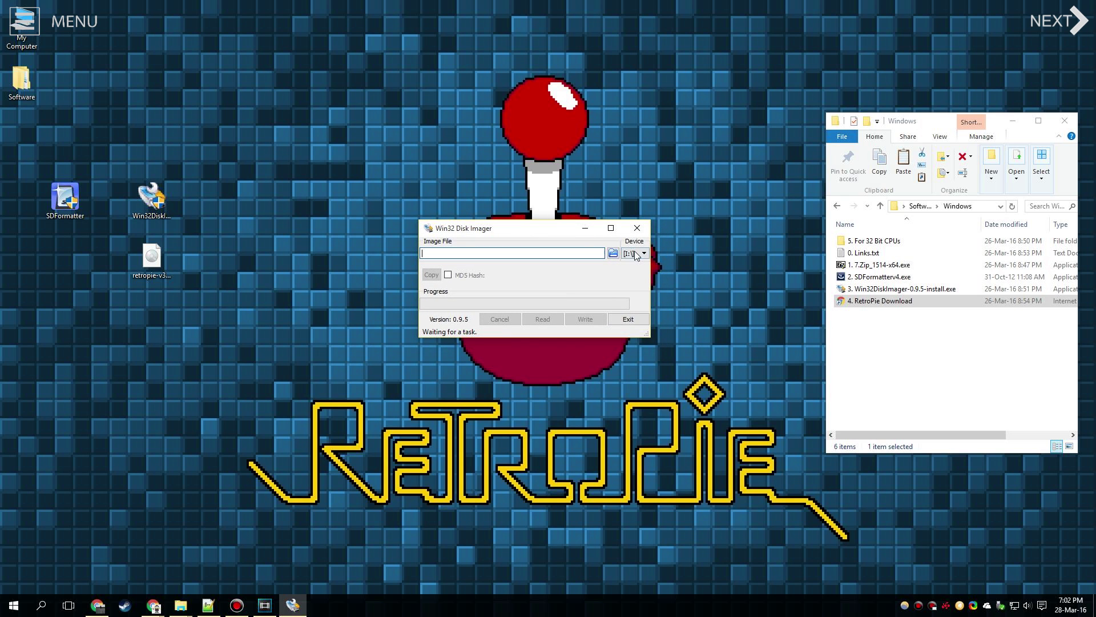
left_click(636, 255)
left_click(633, 263)
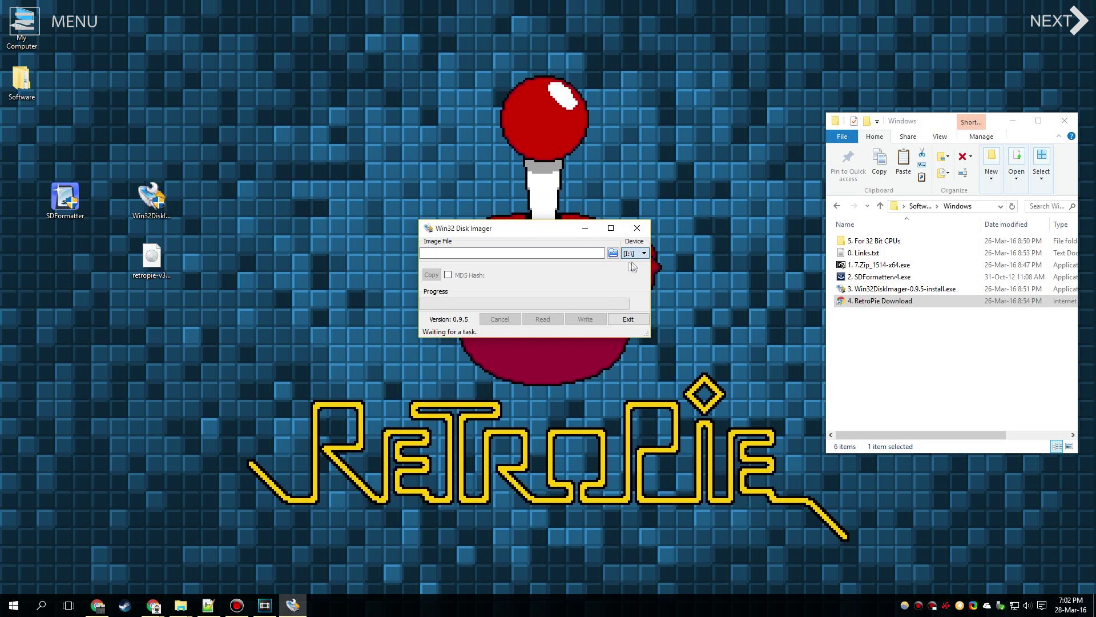
Load retropie-v3.6-rpi2.img from the Desktop and write it to drive I
left_click(613, 253)
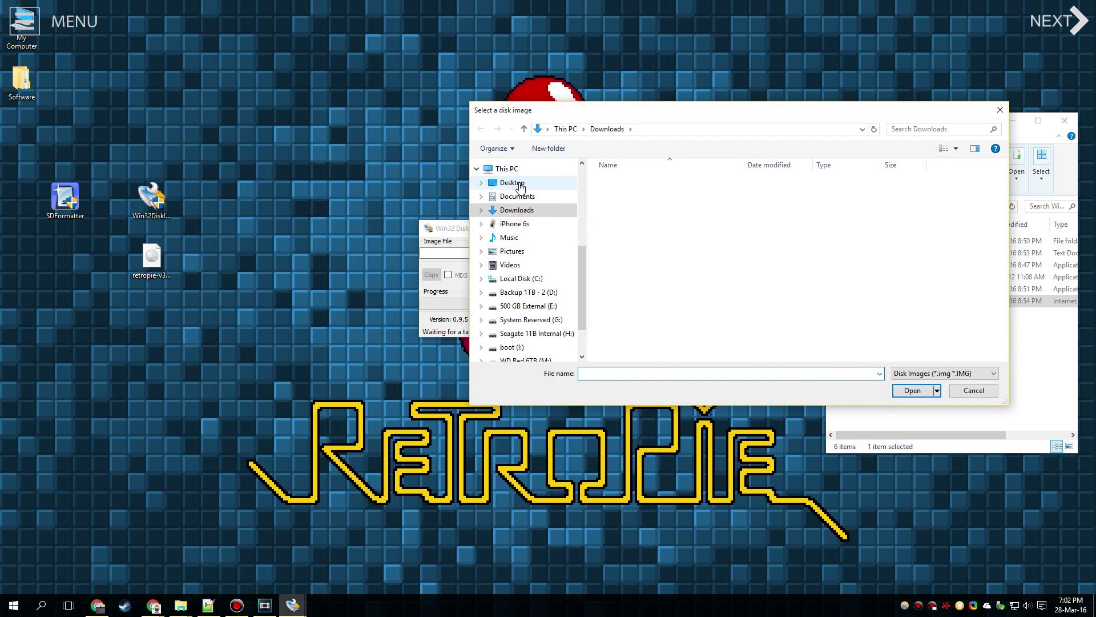
left_click(518, 183)
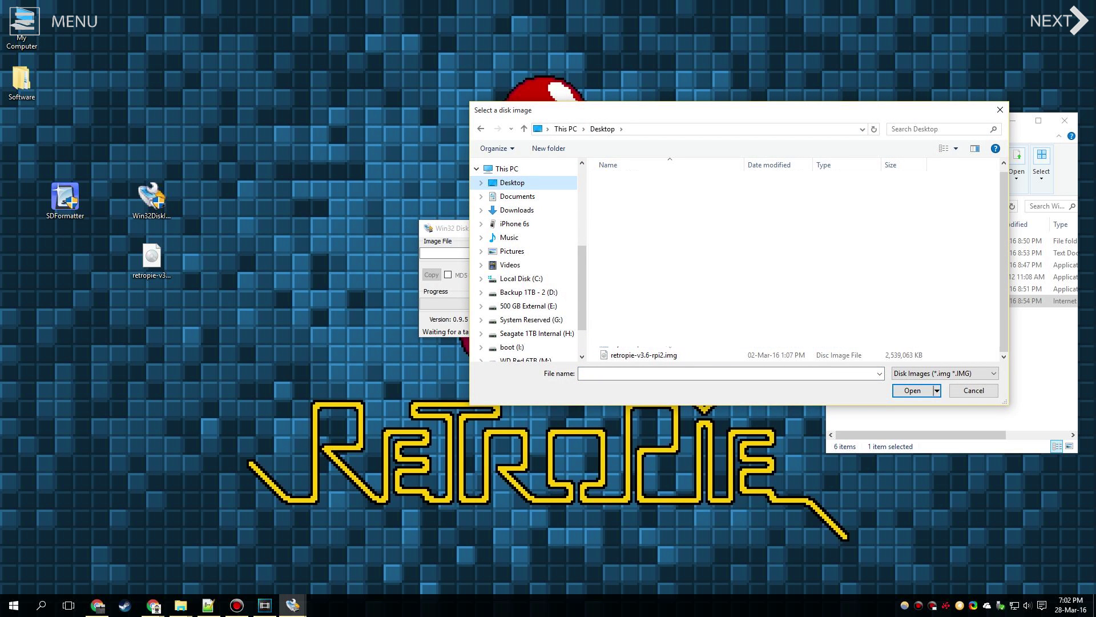
left_click(656, 355)
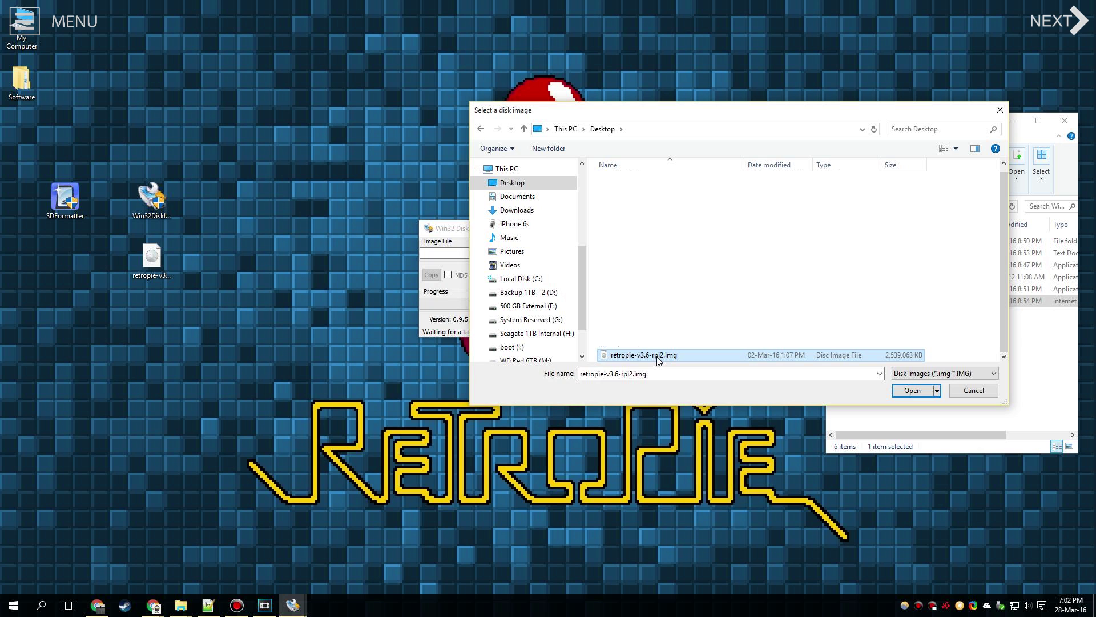
double_click(656, 356)
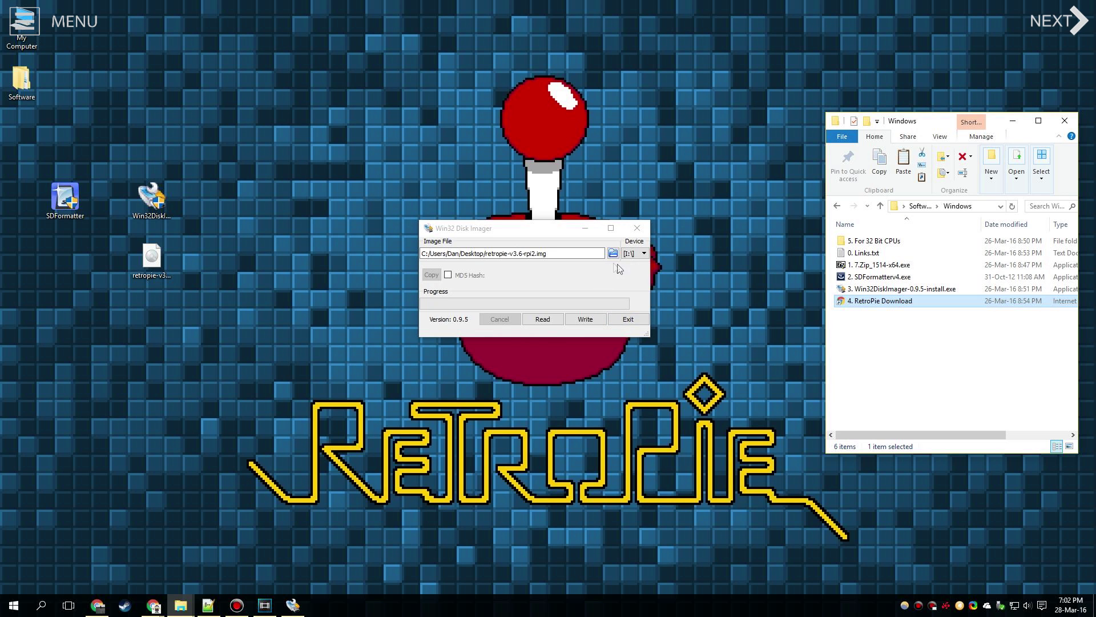
left_click(583, 321)
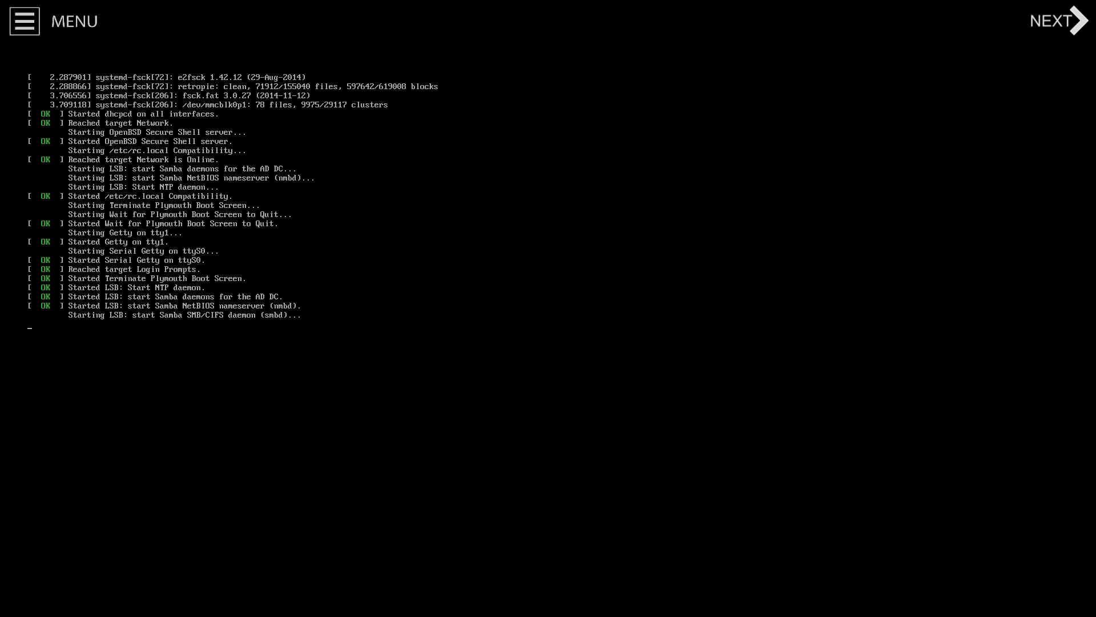
Map the D-pad to arrow keys, START to Return, SELECT to Right Shift, A to Z, B to X
key("Return")
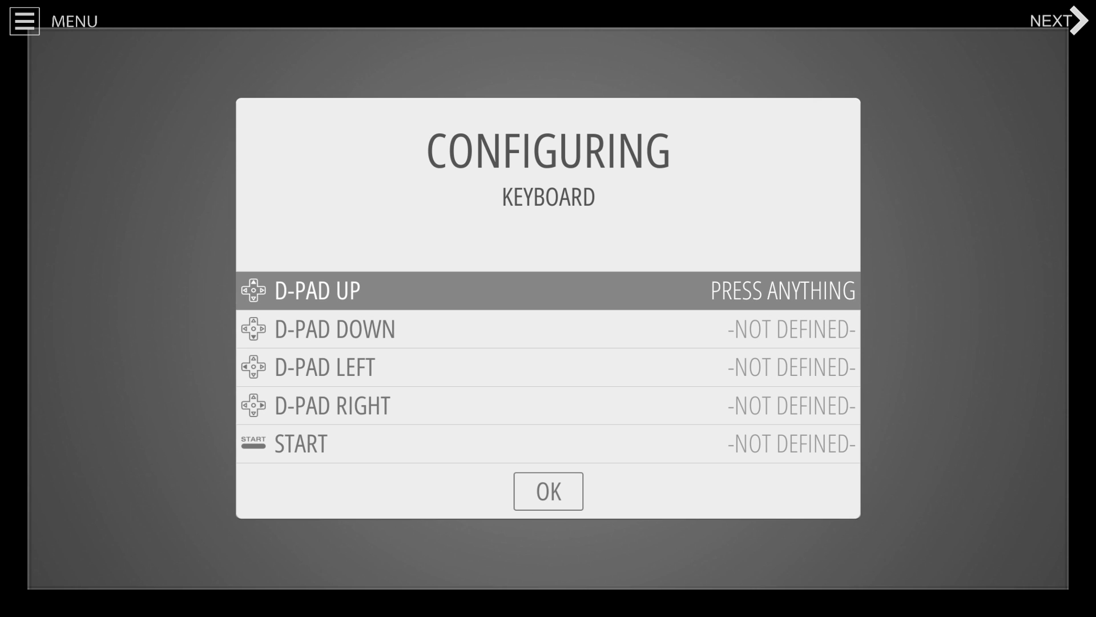
key("Up")
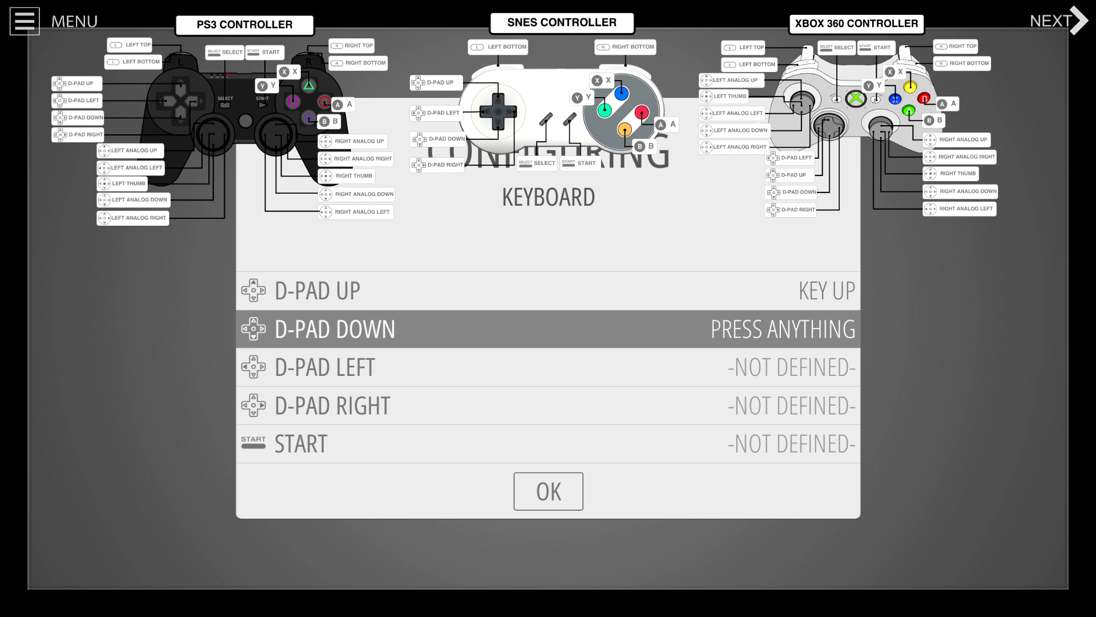
key("Down")
key("Left")
key("Right")
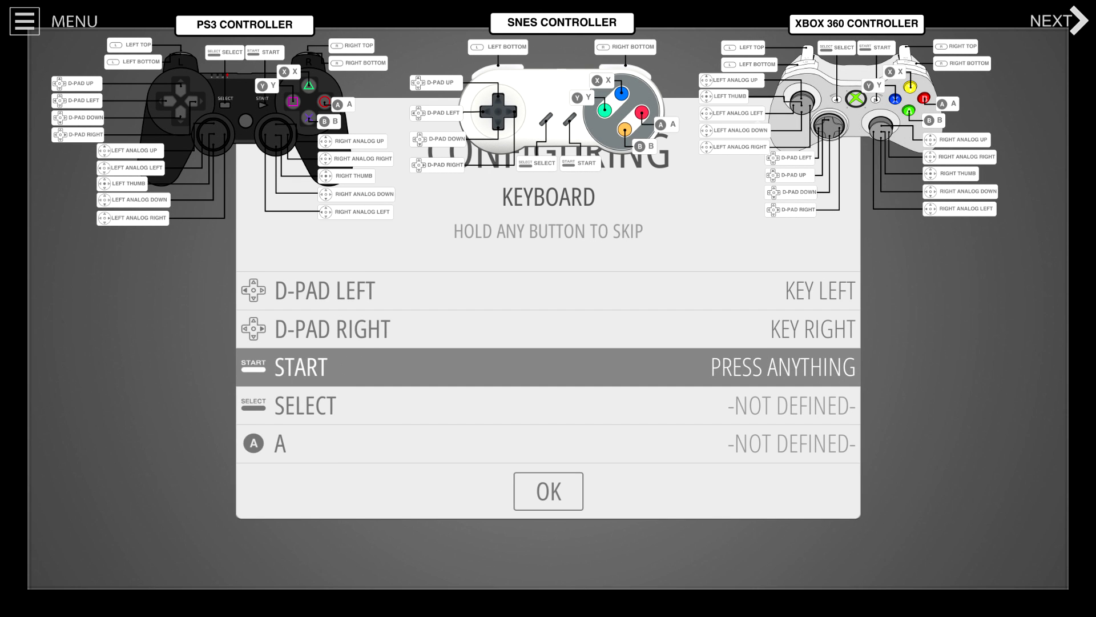
key("Return")
key("shift")
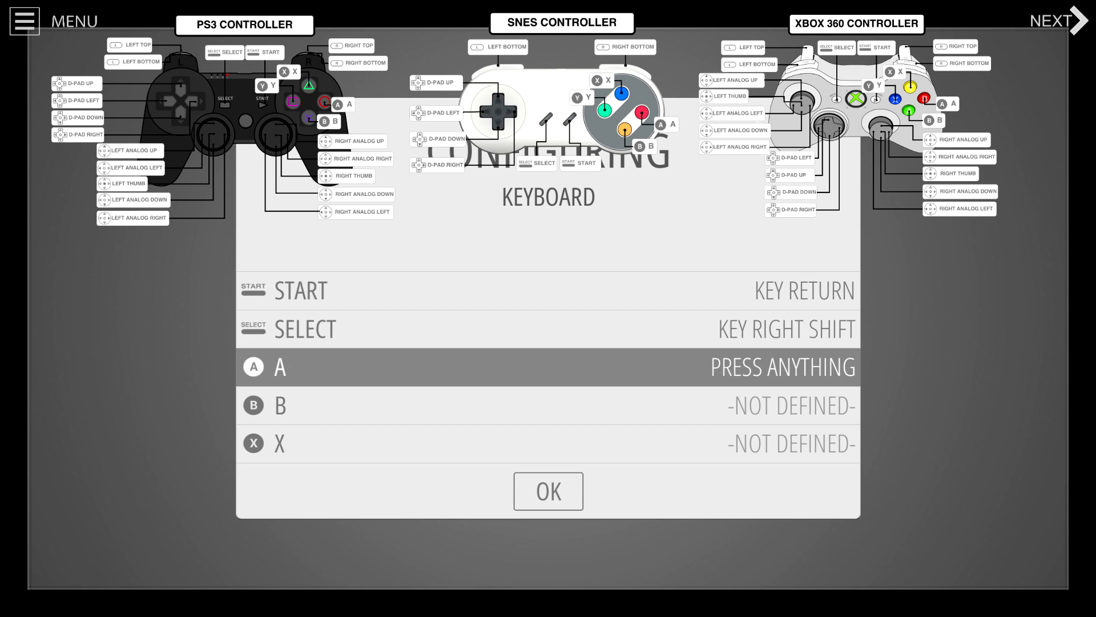
key("z")
key("x")
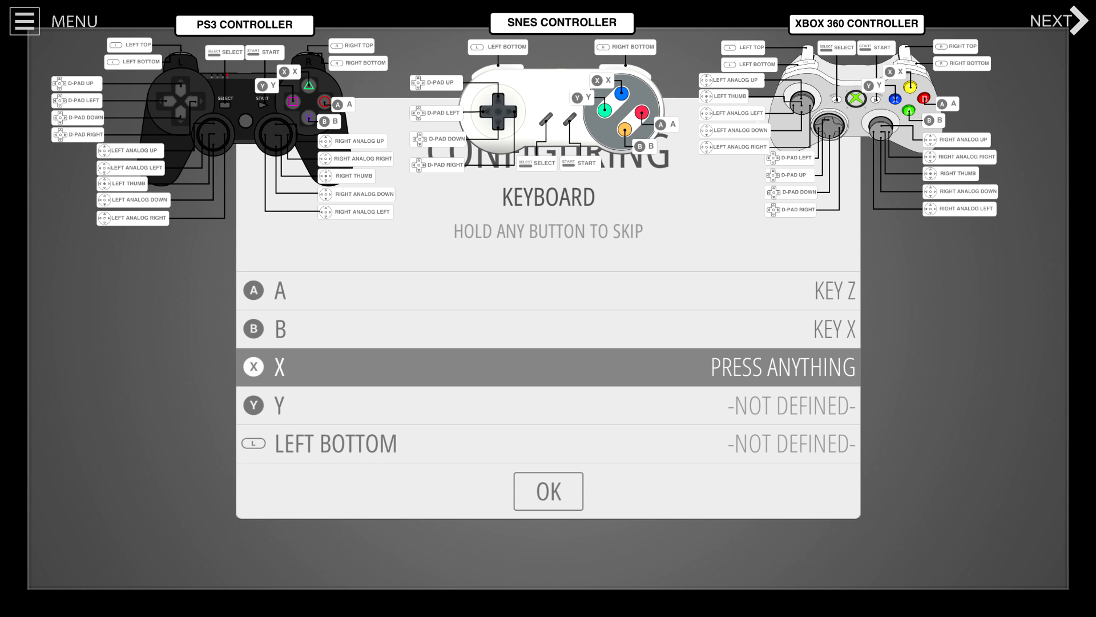
Map X/Y to A/S, bottoms to Q/W, tops to 1/2, thumbs to C/V, left analog to O, L, K, ;
key("a")
key("s")
key("q")
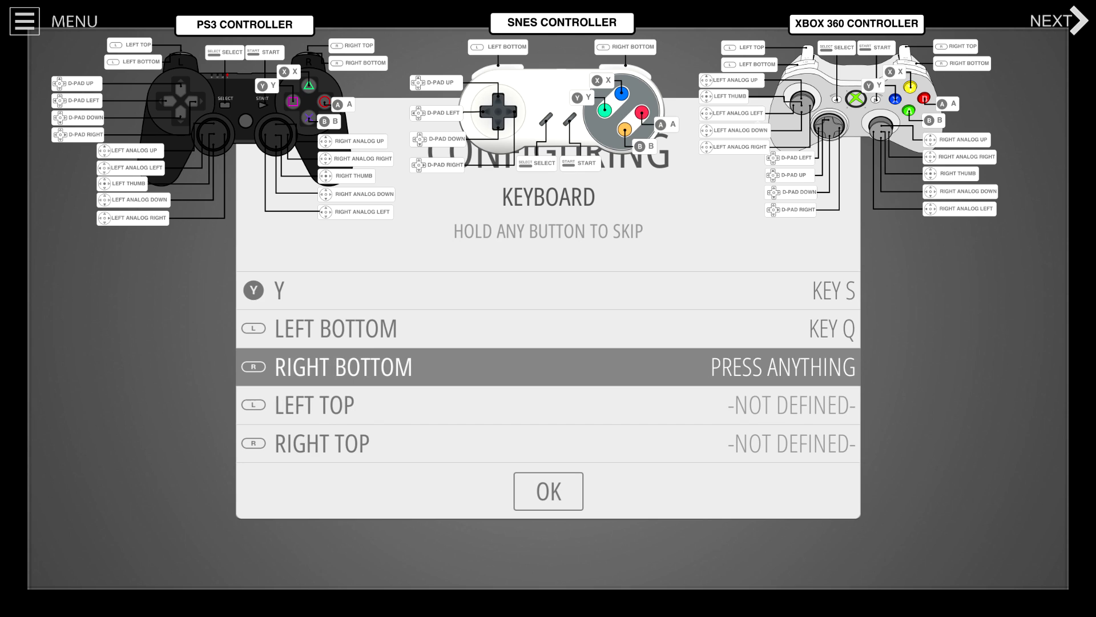
key("w")
key("1")
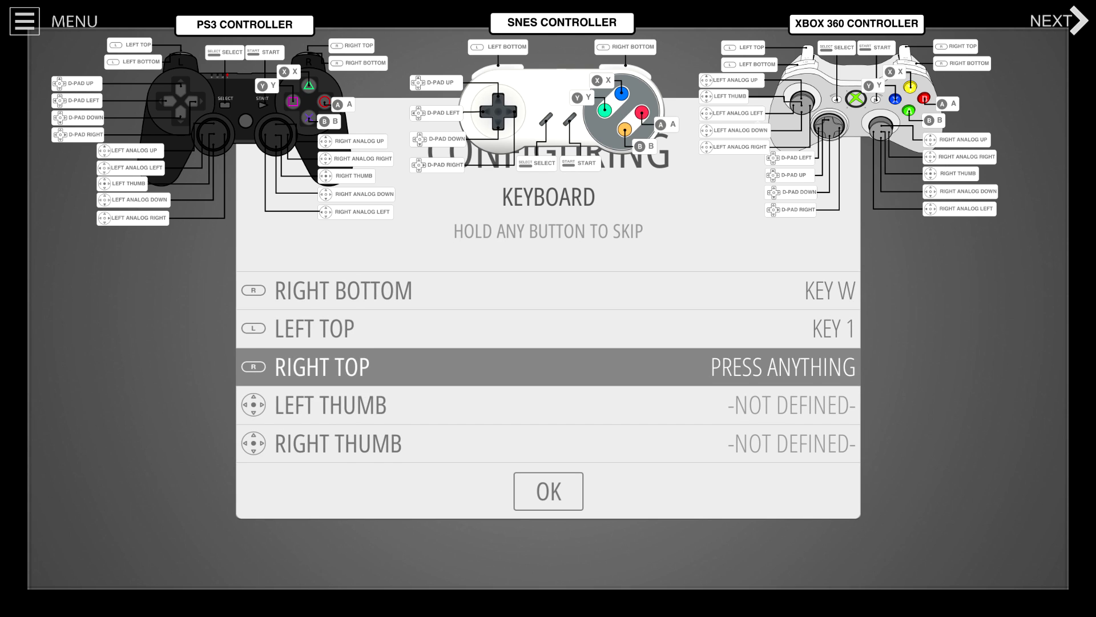
key("2")
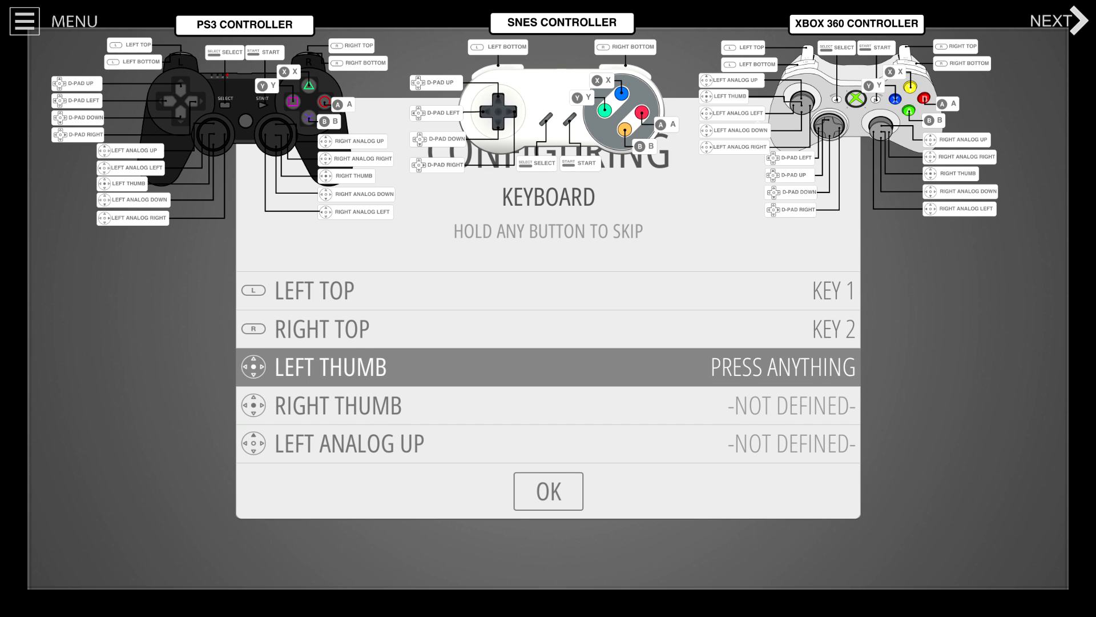
key("c")
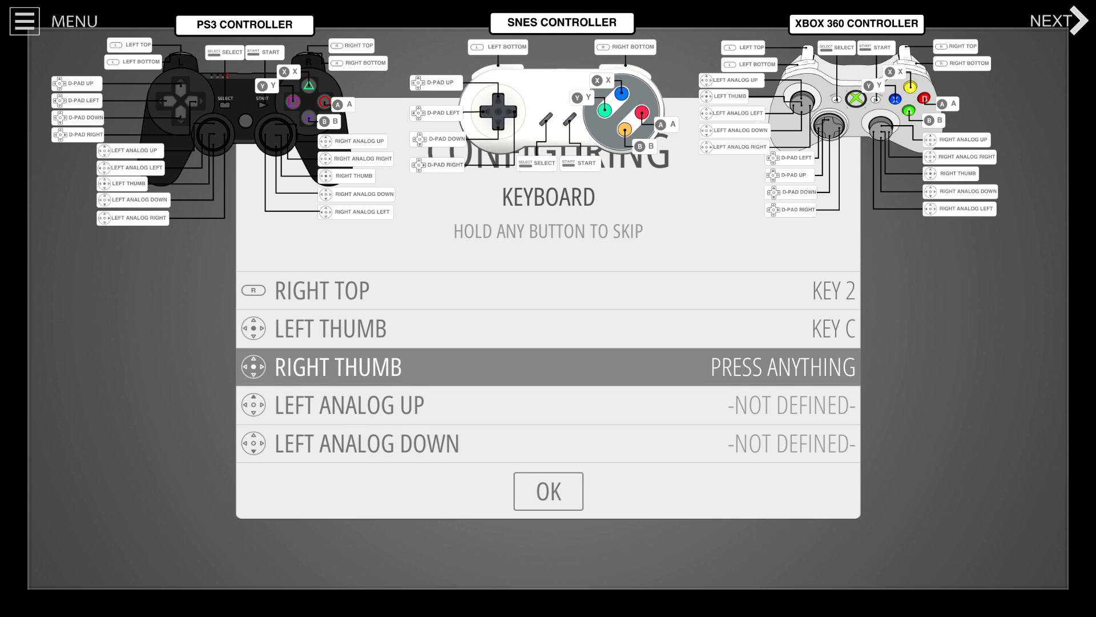
key("v")
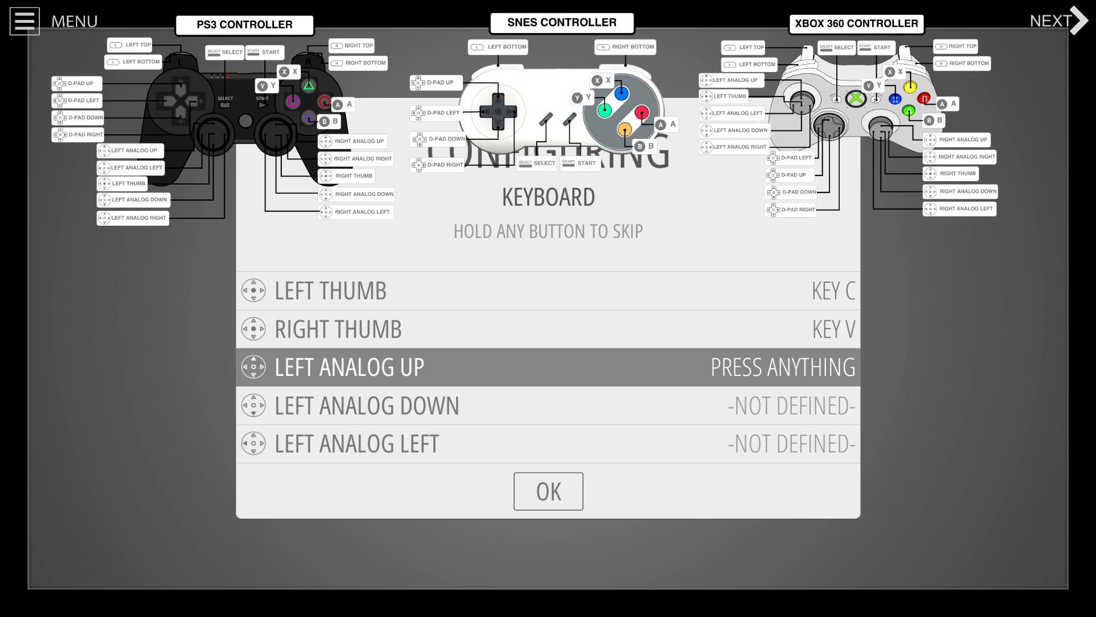
key("o")
key("l")
key("k")
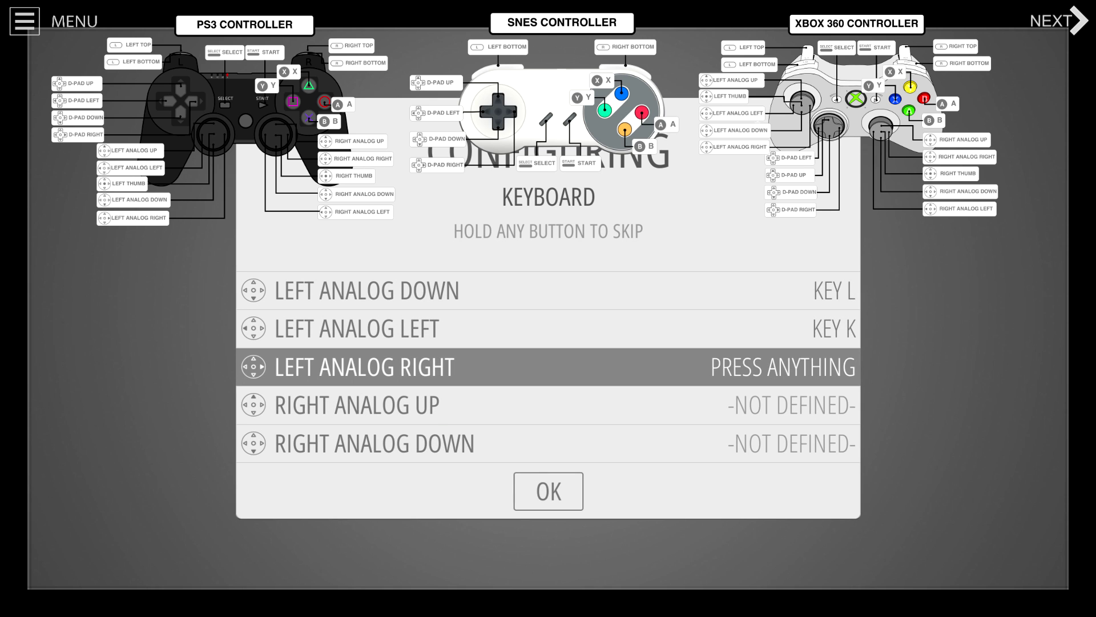
key("semicolon")
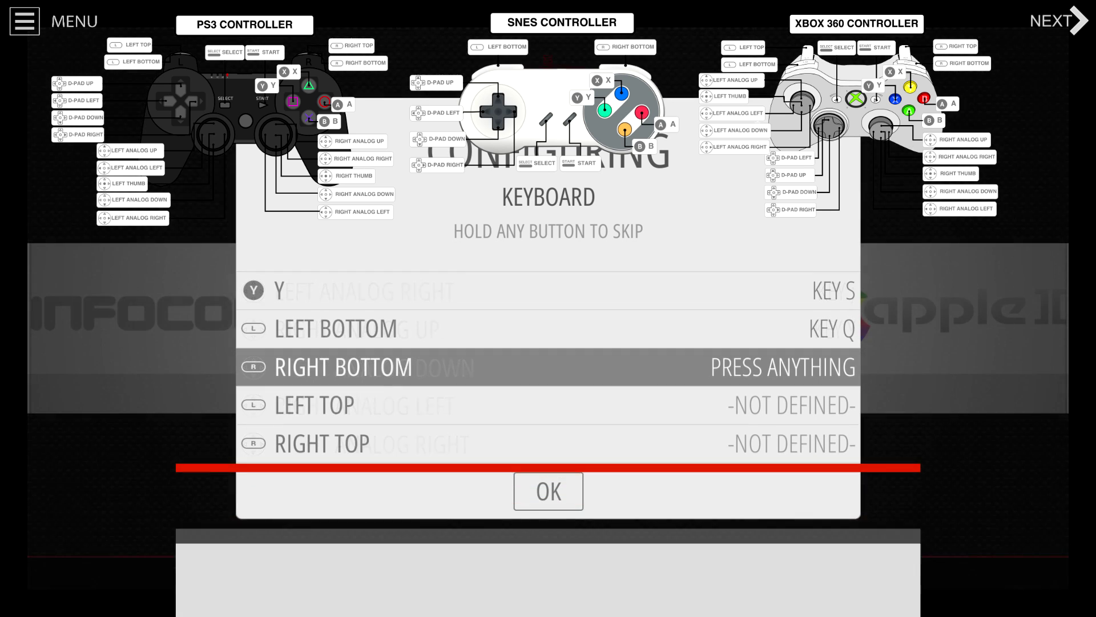
Map RIGHT BOTTOM to W, LEFT TOP to 1, RIGHT TOP to 2, and skip both thumb inputs
key("w")
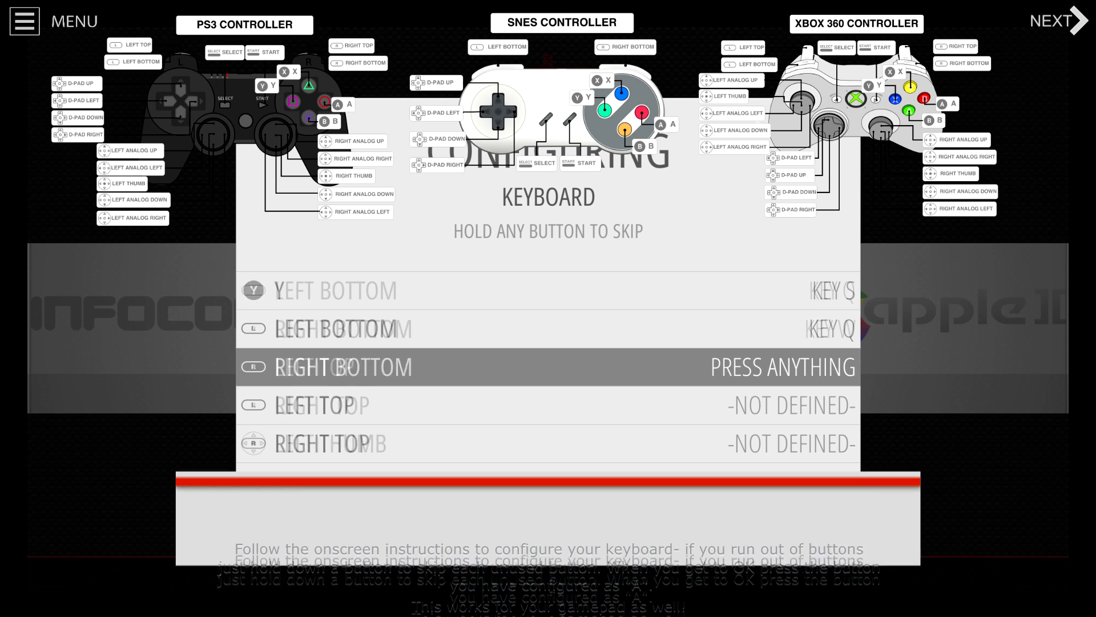
key("1")
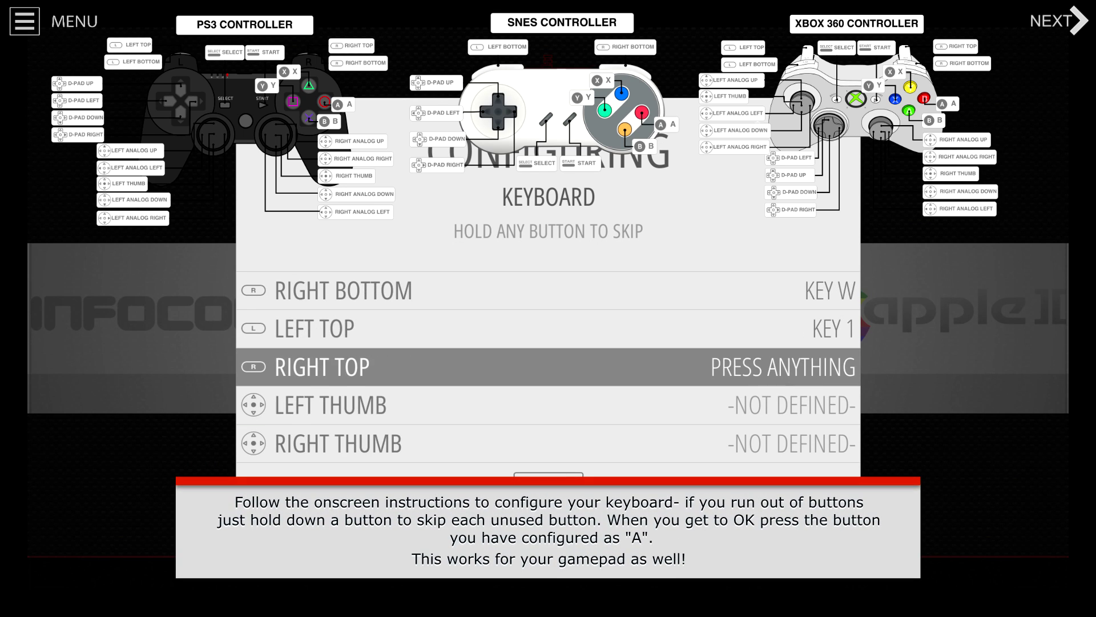
key("2")
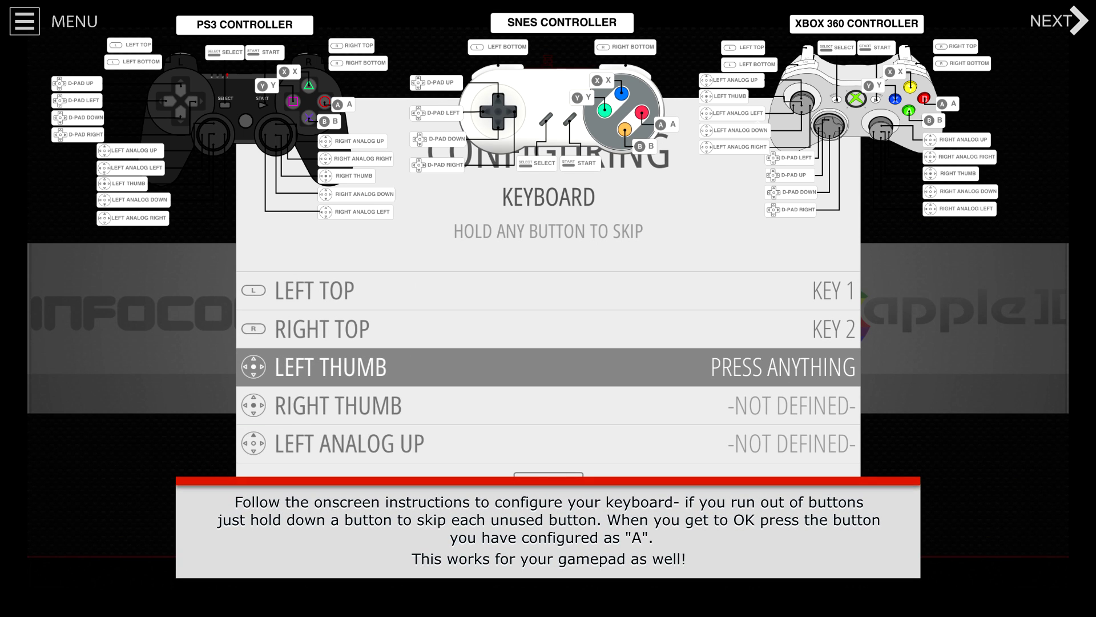
key("space")
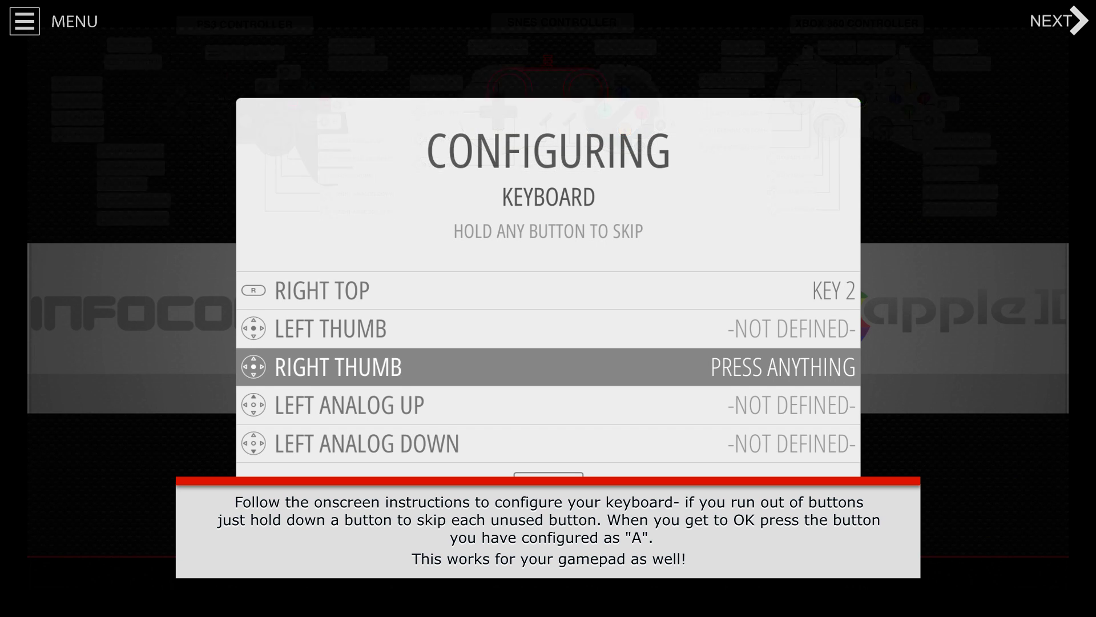
key("space")
key("space")
key("space")
key("space")
key("space")
key("space")
key("space")
key("space")
key("space")
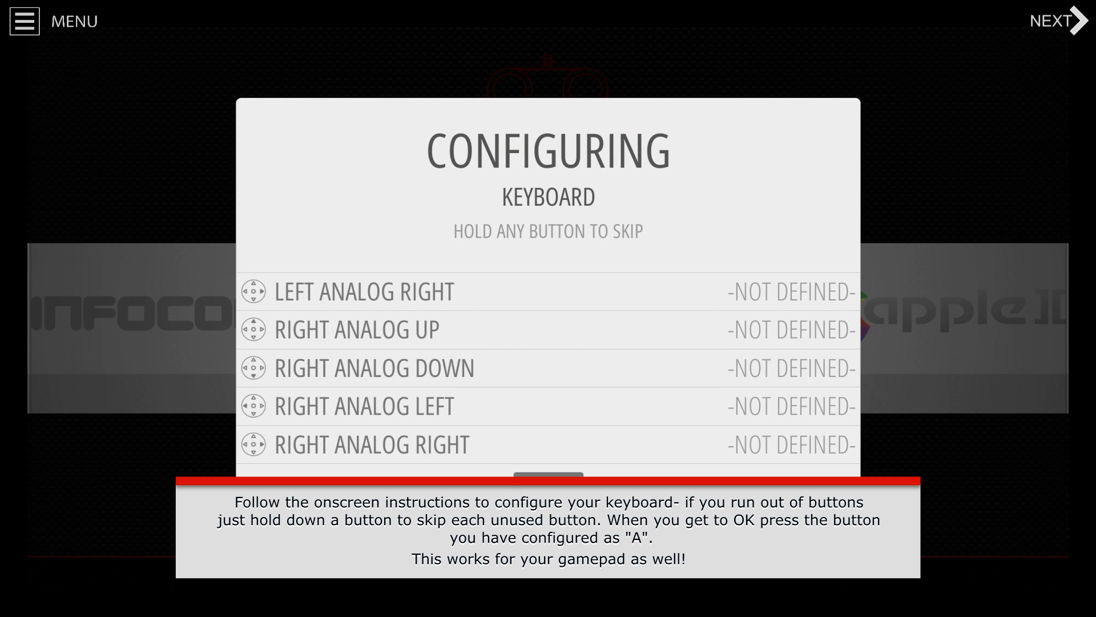
Move back up the list and reassign the A button to KEY Z
key("Up")
key("Up")
key("Up")
key("Up")
key("Up")
key("Up")
key("Up")
key("Up")
key("Up")
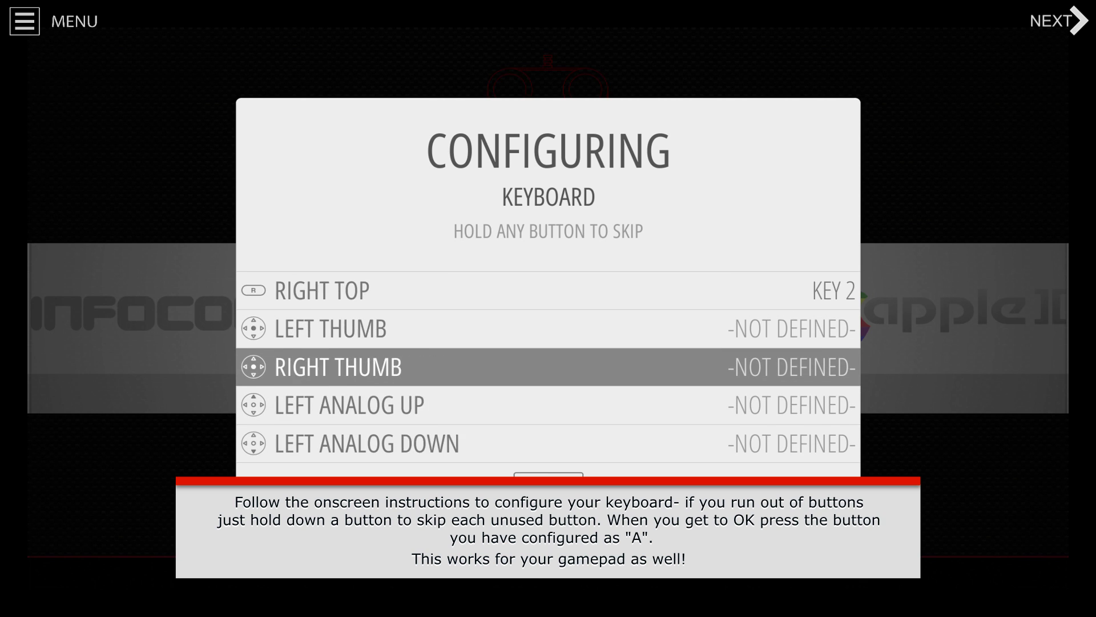
key("Up")
key("Up")
key("Up")
key("Up")
key("Up")
key("Up")
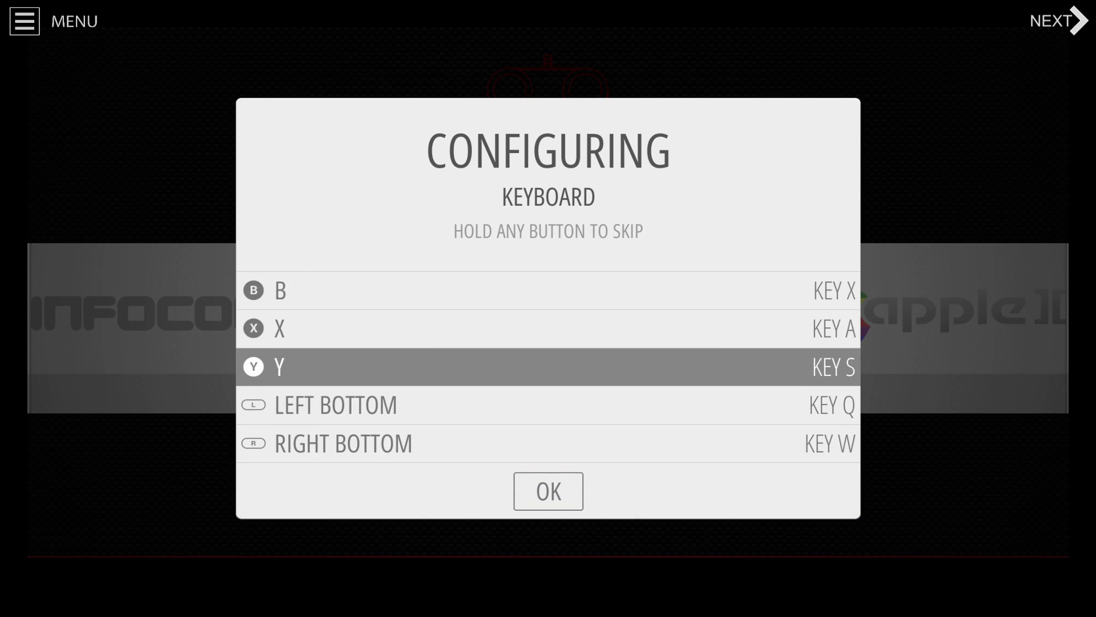
key("Up")
key("Up")
key("Up")
key("Return")
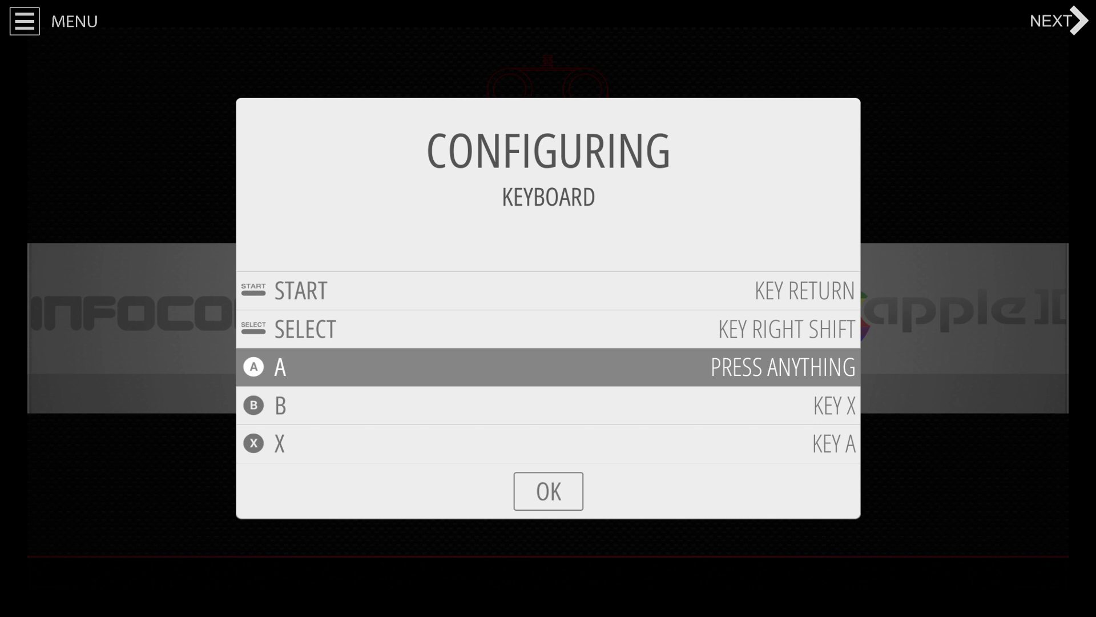
key("z")
Reassign the remaining controls to X, A, S, Q, W, 1, 2, ;, with right analog on Y, H, G, J
key("x")
key("a")
key("s")
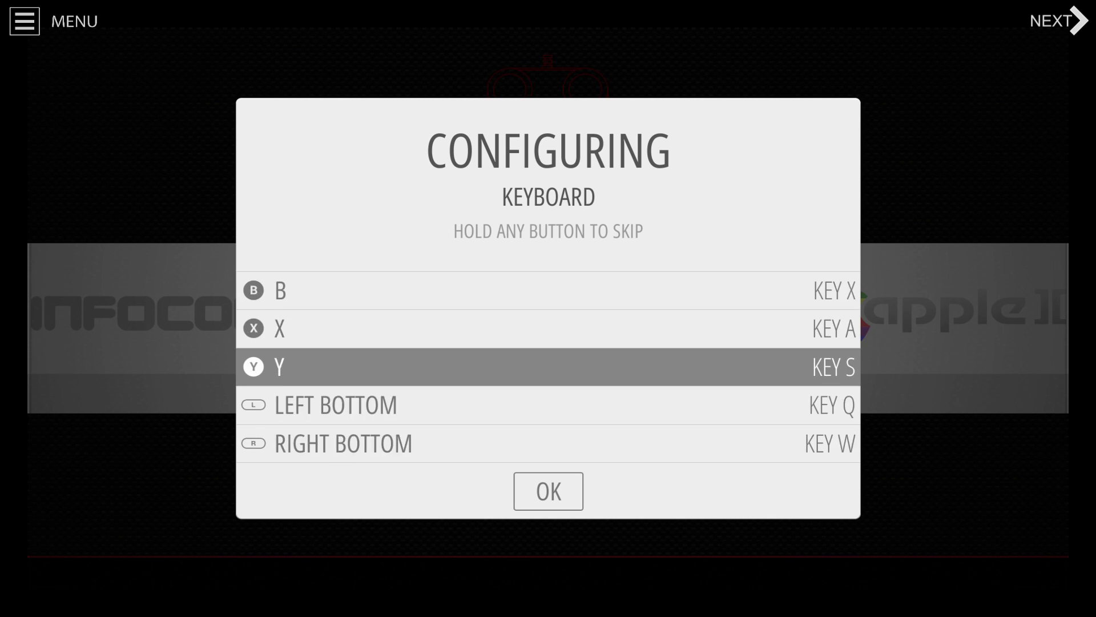
key("q")
key("w")
key("1")
key("2")
key("semicolon")
key("y")
key("h")
key("g")
key("j")
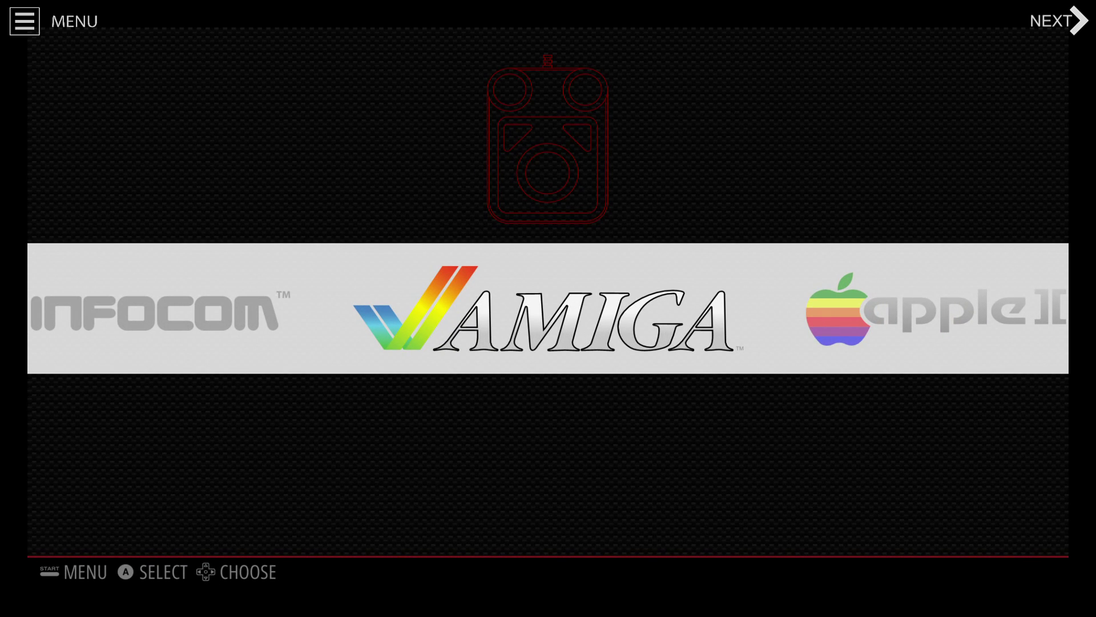
key("Left")
key("Left")
key("Left")
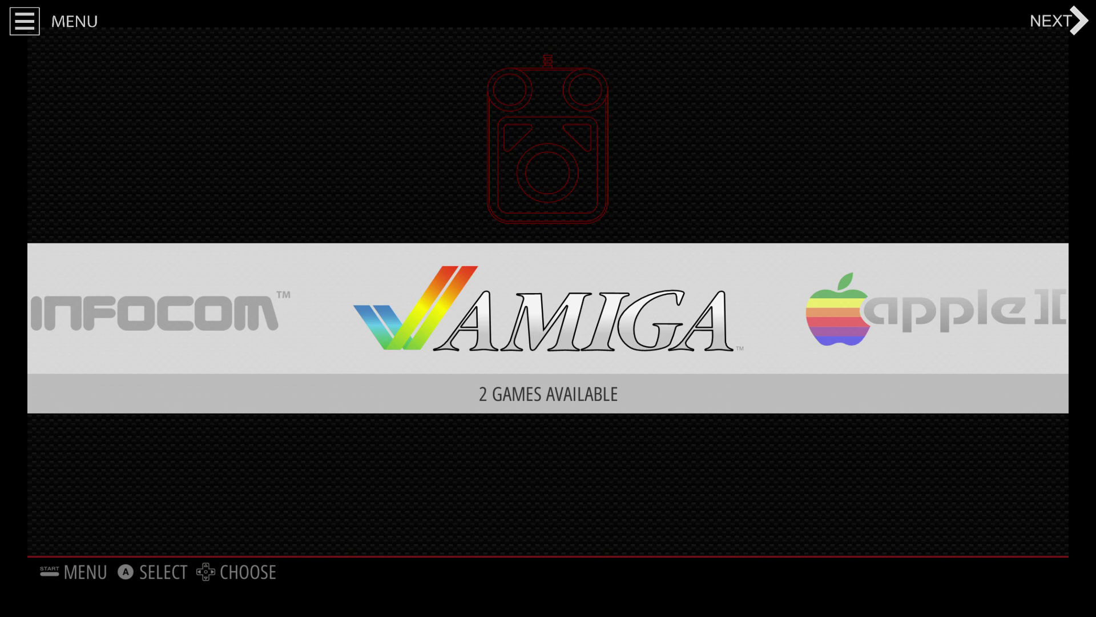
Centre the Amiga system, then open the main menu and choose Configure Input
key("F1")
key("Down")
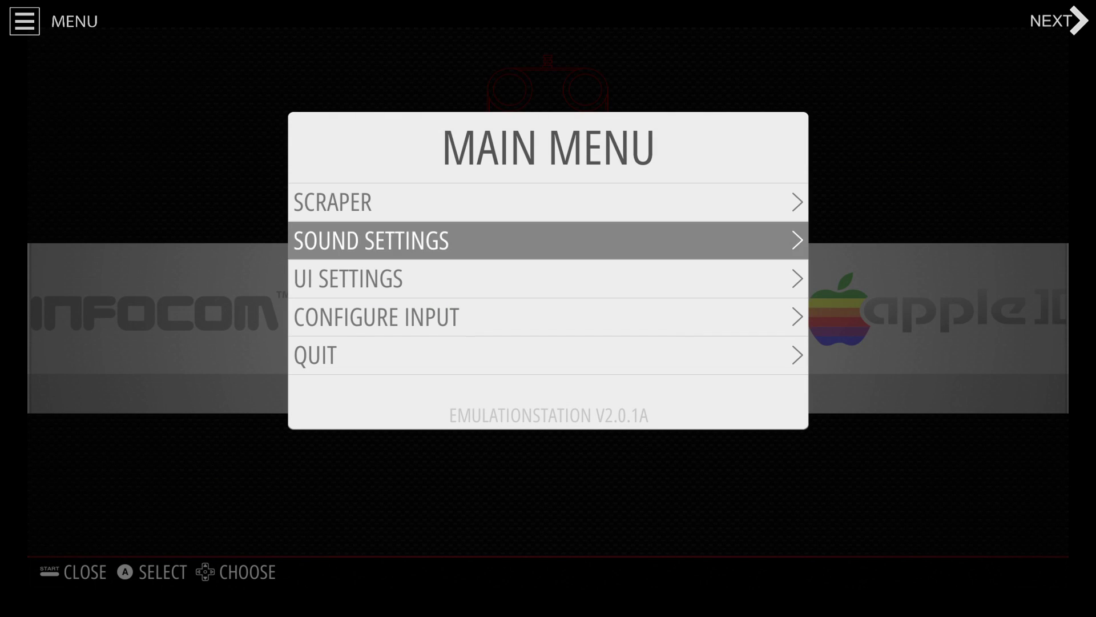
key("Down")
key("Down")
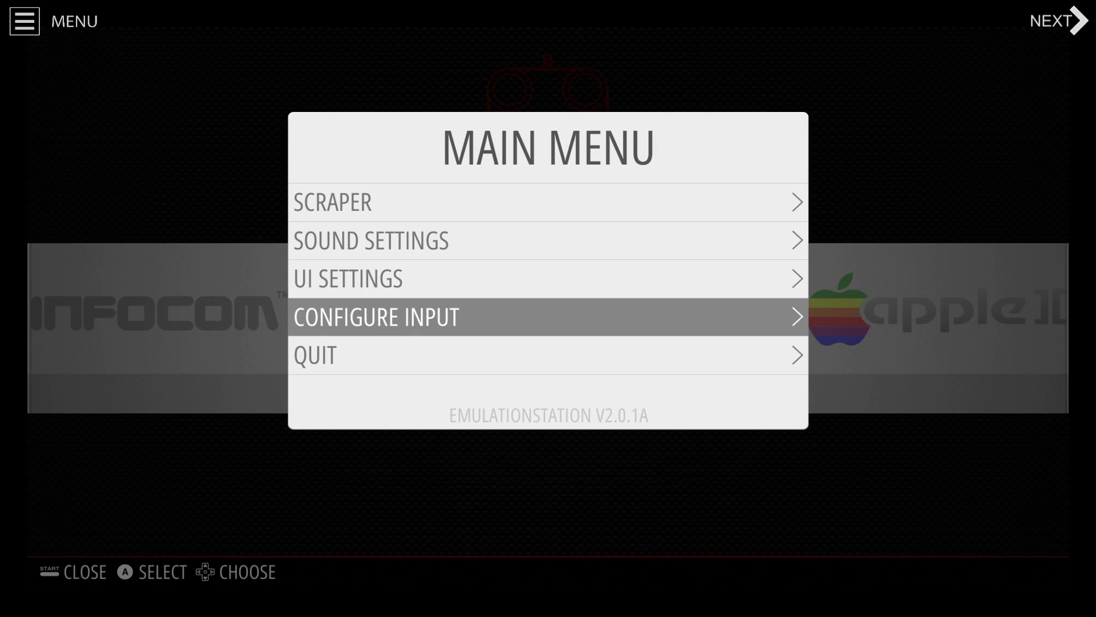
key("F1")
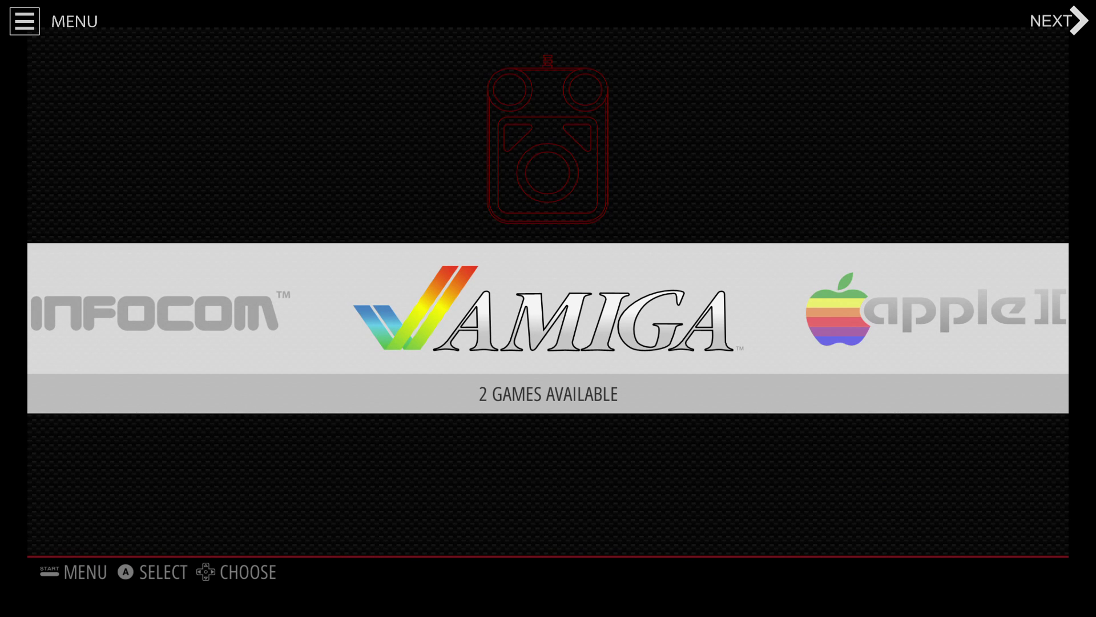
key("F1")
key("Down")
key("Down")
key("Down")
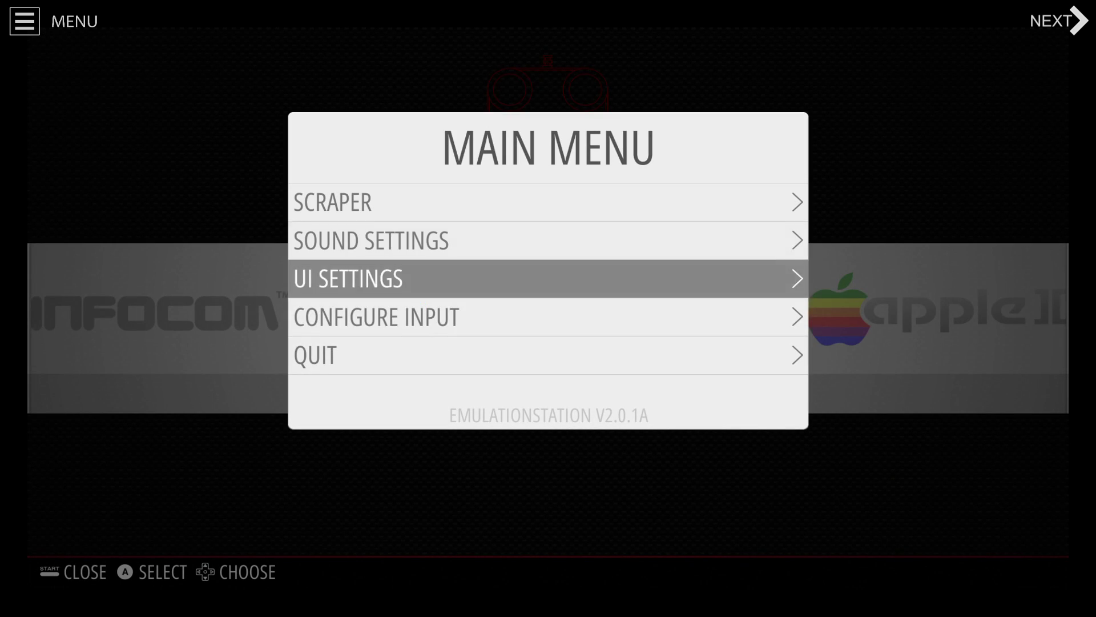
key("Return")
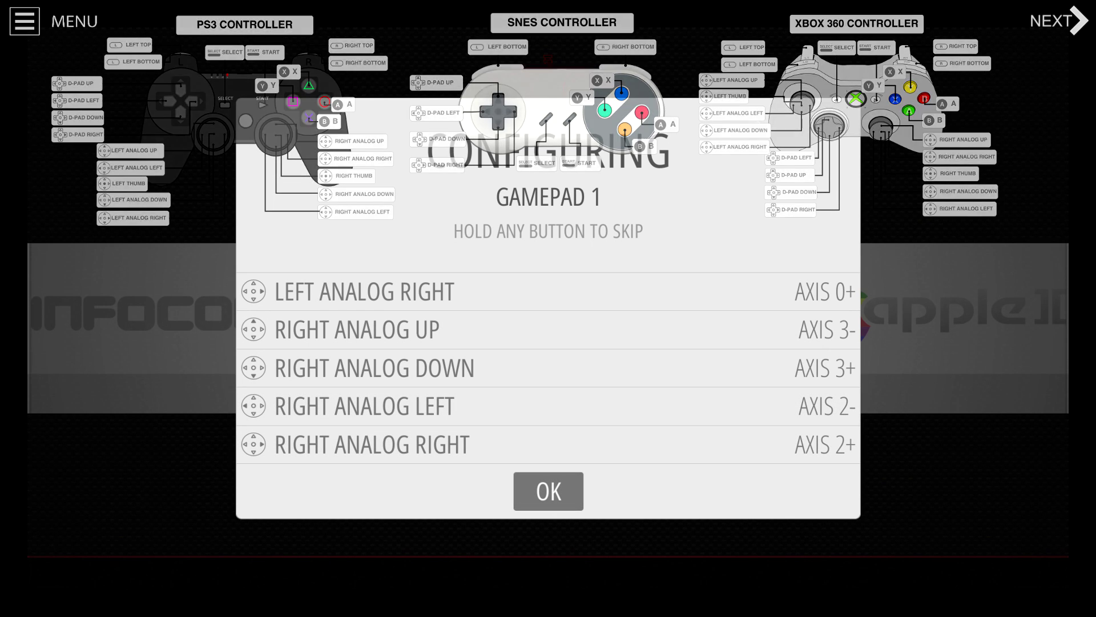
Confirm the finished Gamepad 1 mapping with OK and leave the main menu
key("Return")
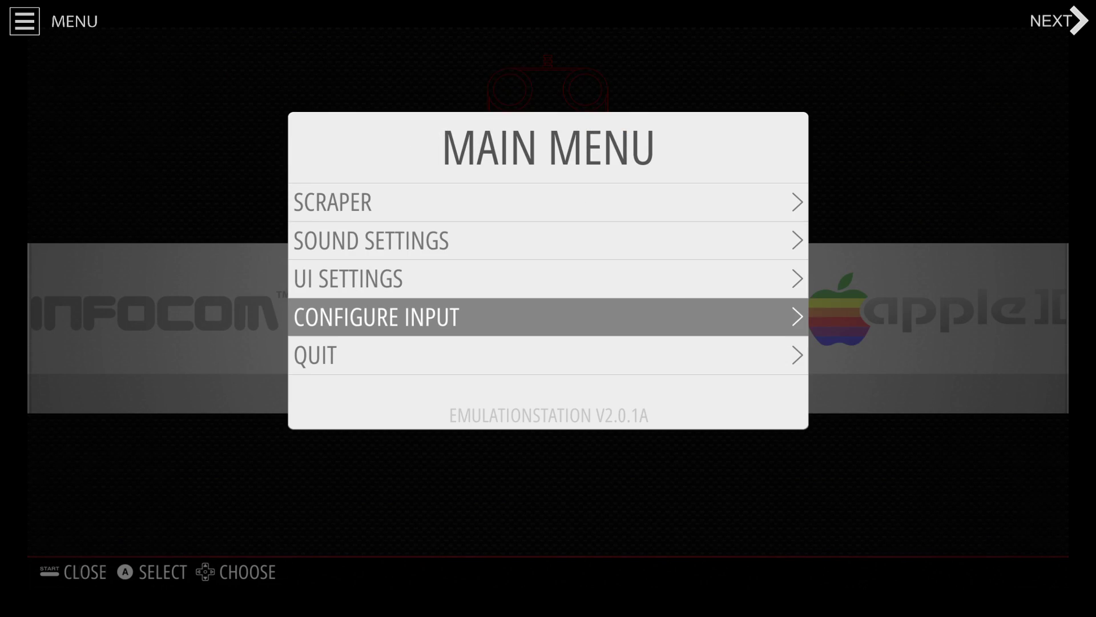
key("Escape")
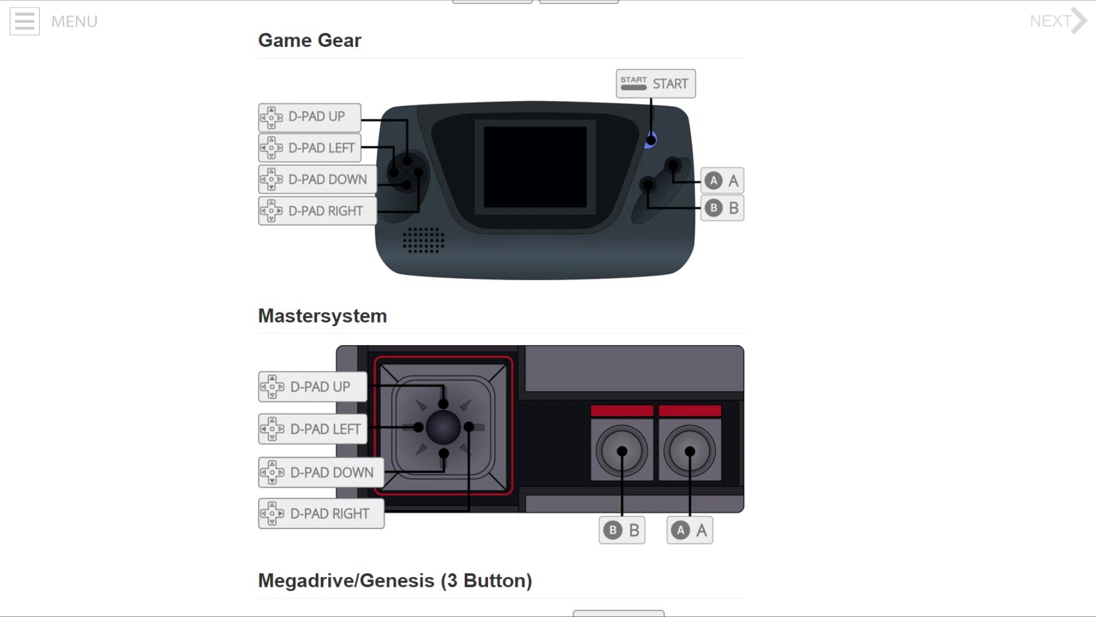
Scroll the system carousel to the RetroPie entry showing 14 games
scroll(502, 319, "down", 10)
scroll(501, 320, "down", 10)
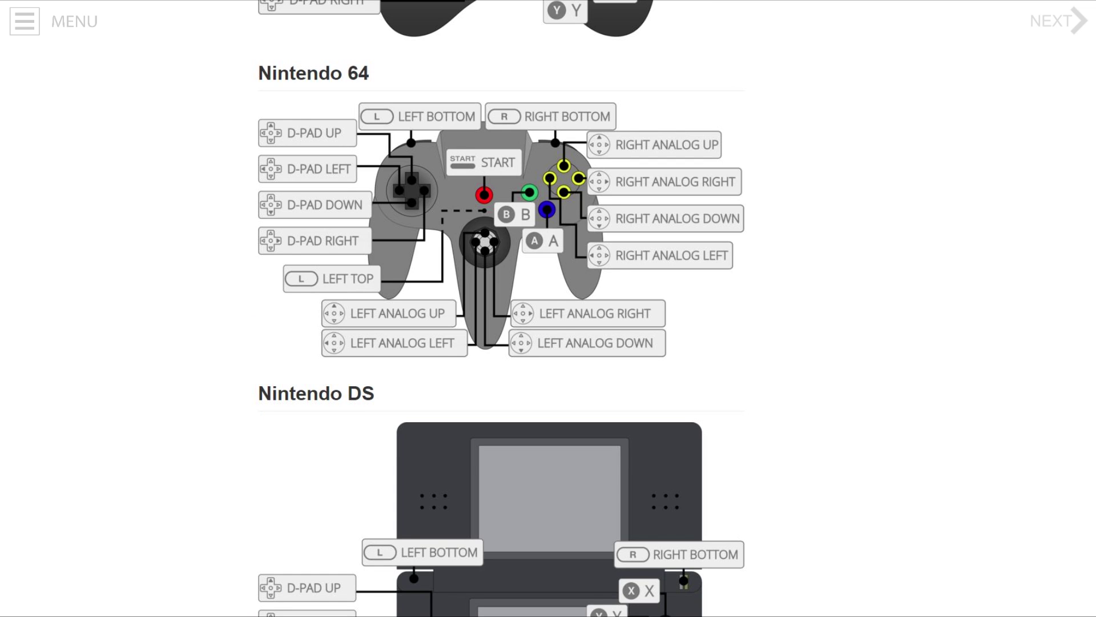
scroll(502, 319, "down", 10)
scroll(501, 320, "down", 10)
scroll(501, 319, "down", 10)
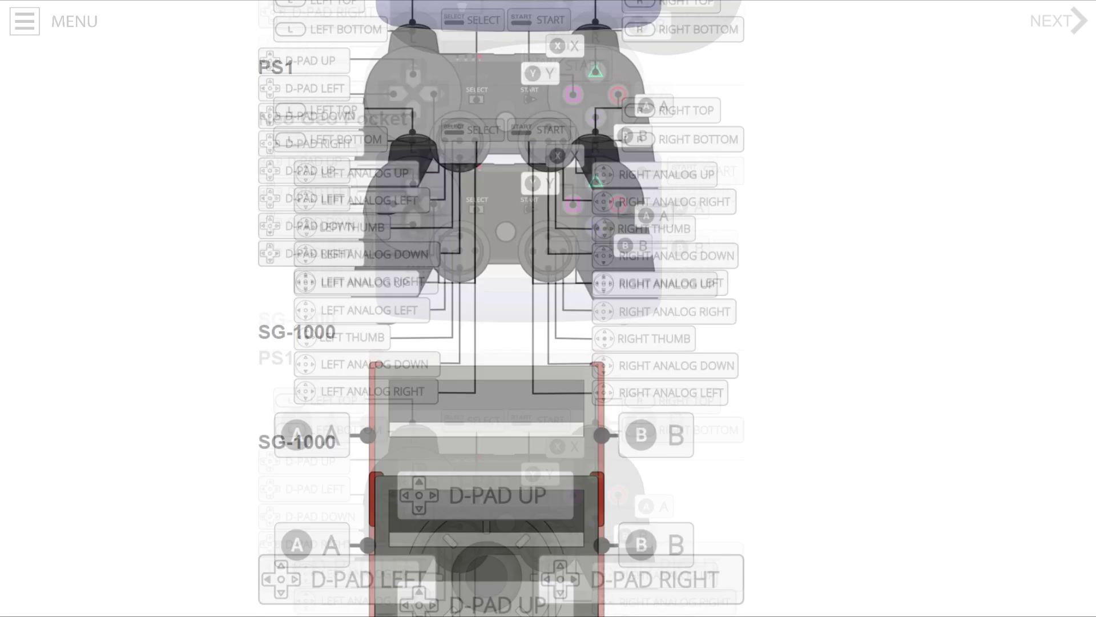
scroll(501, 319, "down", 10)
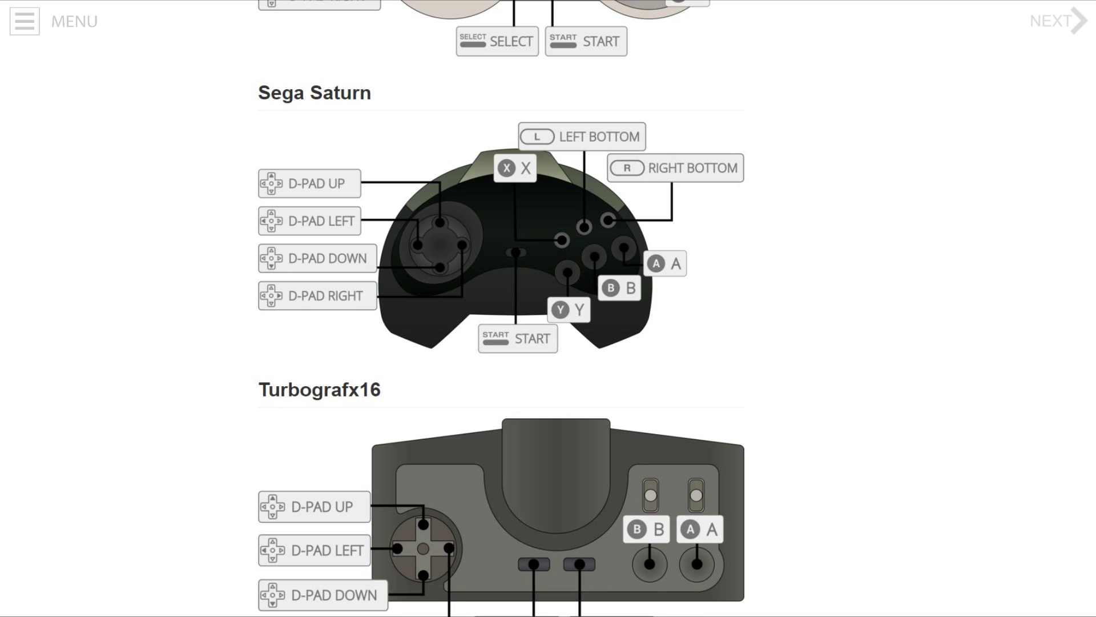
scroll(502, 320, "down", 10)
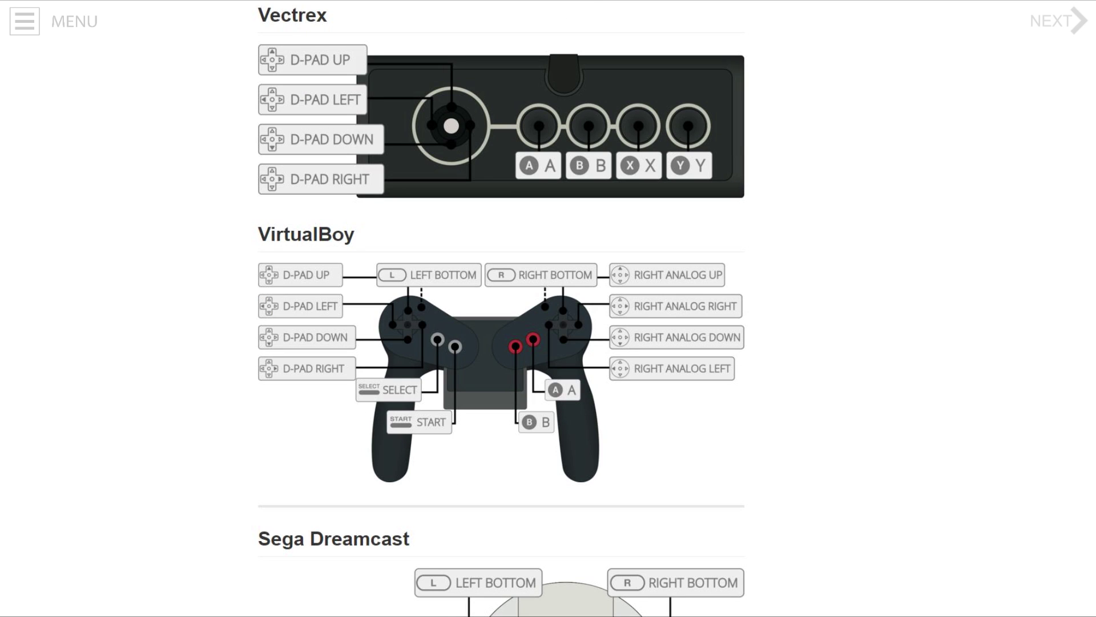
scroll(502, 319, "down", 10)
scroll(724, 222, "down", 8)
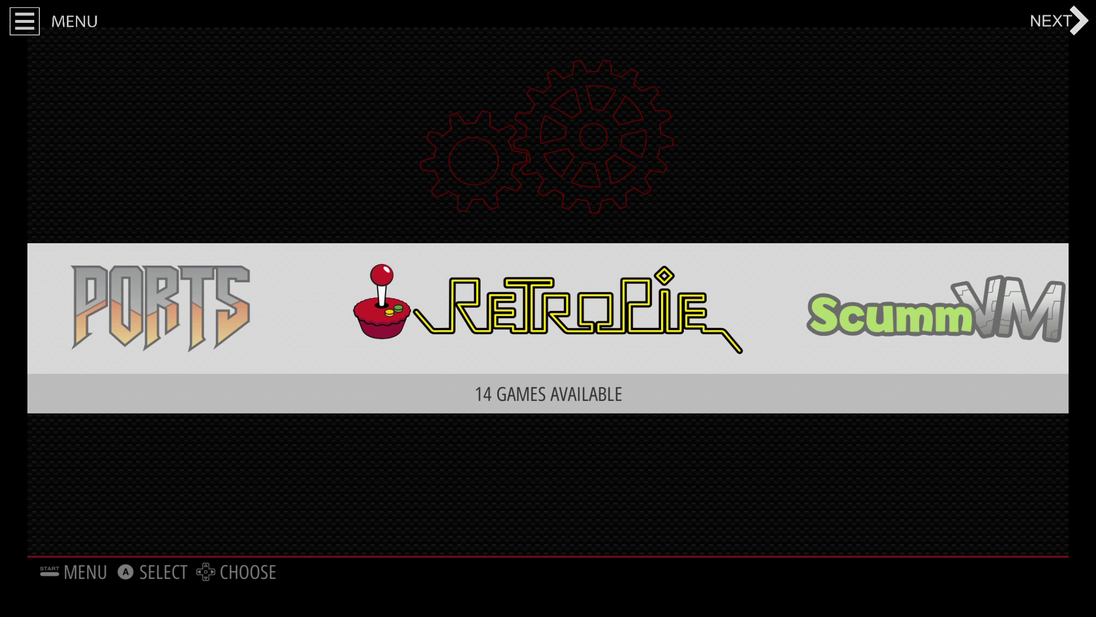
Open the RetroPie system's tools and move down to the Raspi-Config configuration tool
key("Return")
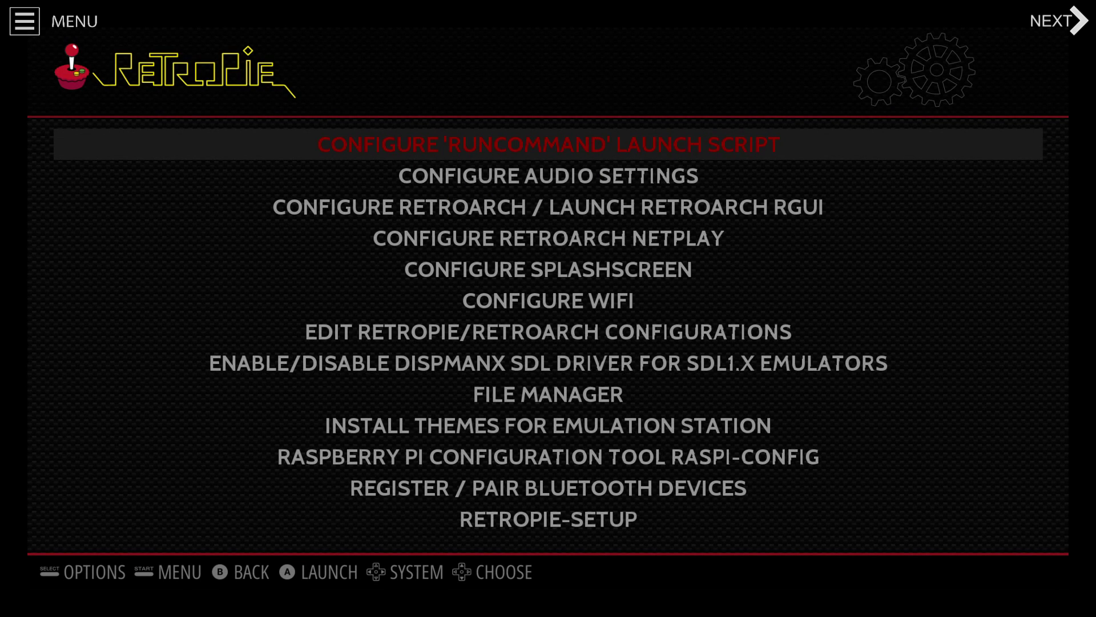
key("Down")
key("Down")
key("Down")
key("Down")
key("Down")
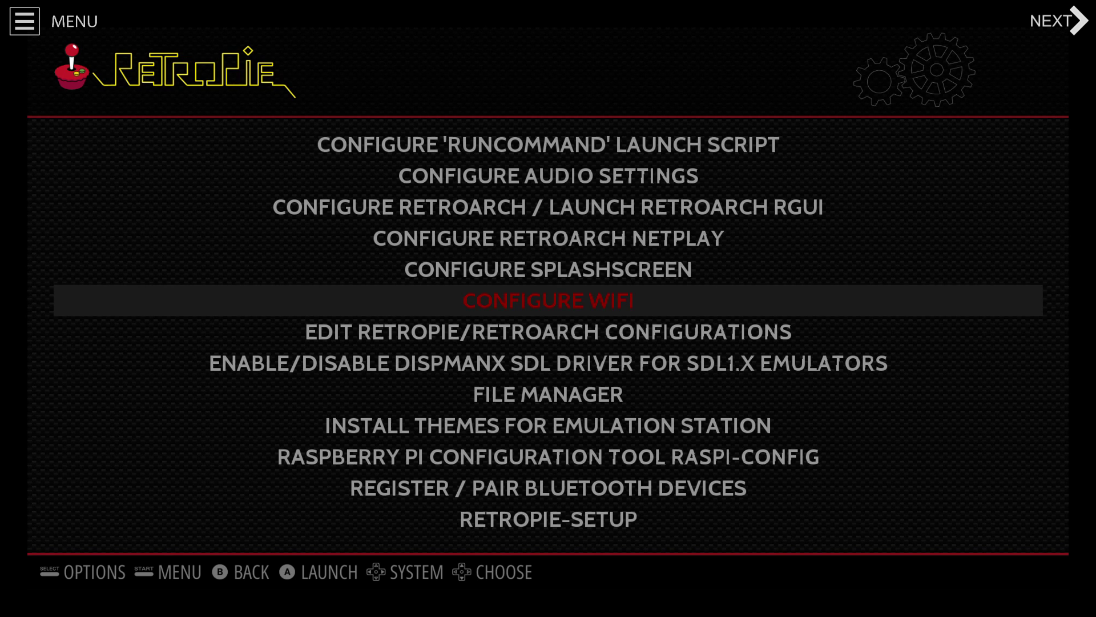
key("Down")
key("Down")
key("Down")
key("Down")
key("Down")
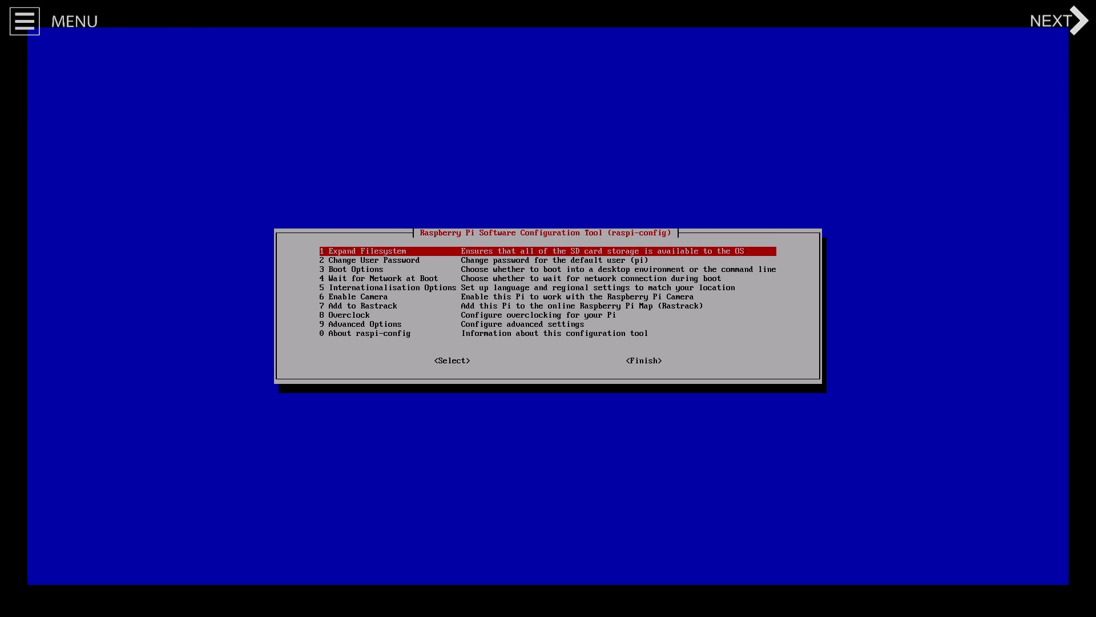
Run raspi-config's 8 Overclock option and dismiss the cannot-overclock error message
key("Down")
key("Down")
key("Down")
key("Down")
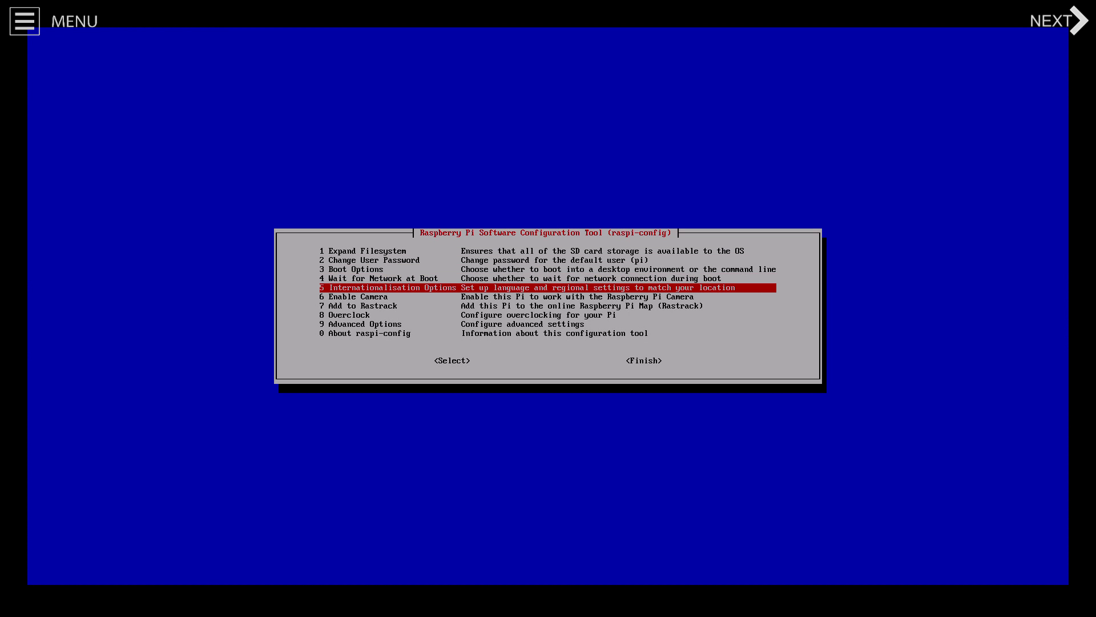
key("Down")
key("Down")
key("Down")
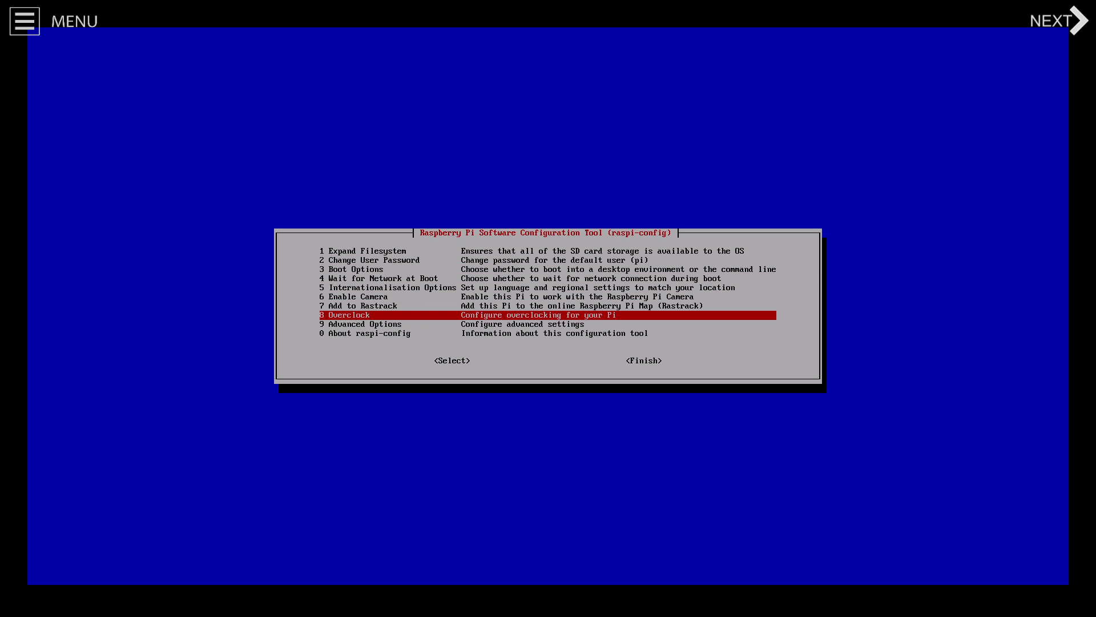
key("Return")
key("Return")
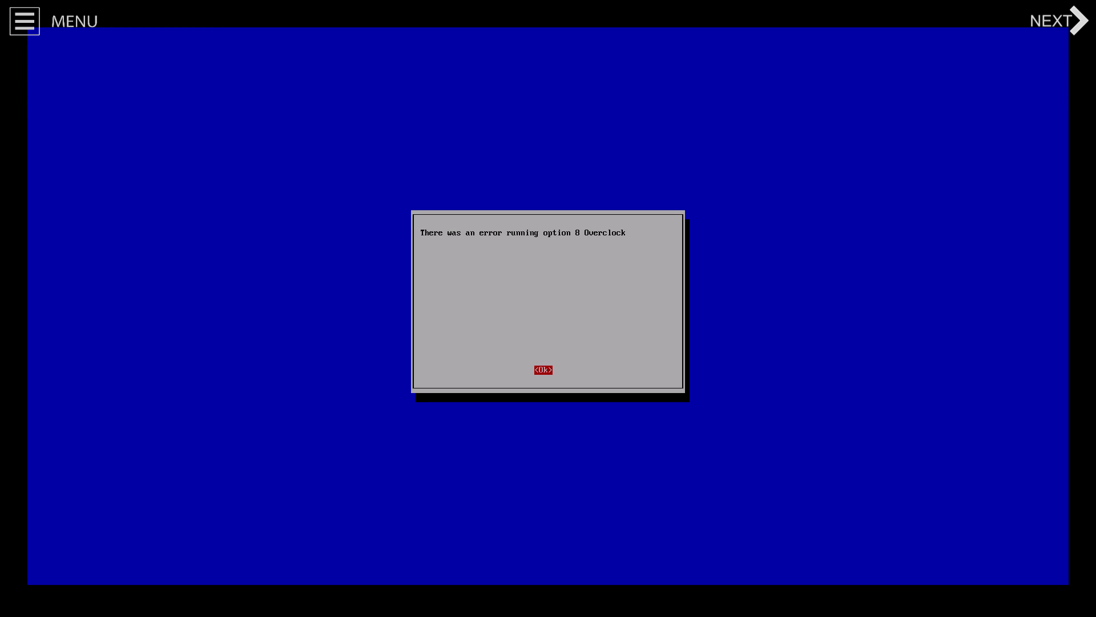
key("Return")
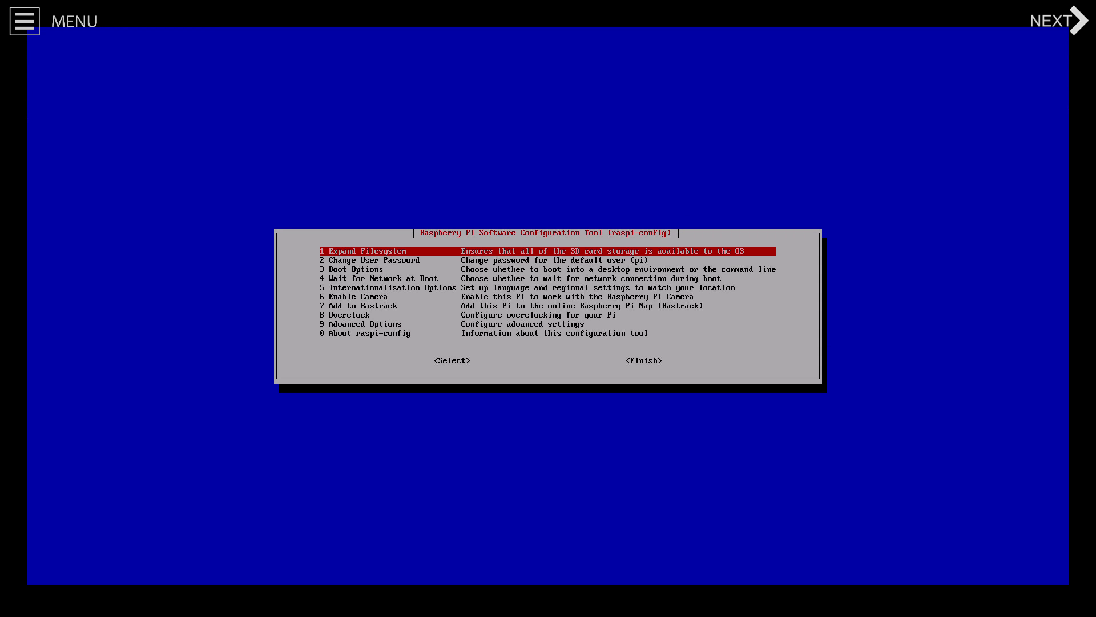
Go into raspi-config's 9 Advanced Options to reach the A1 Overscan enable/disable prompt
key("Down")
key("Down")
key("Down")
key("Down")
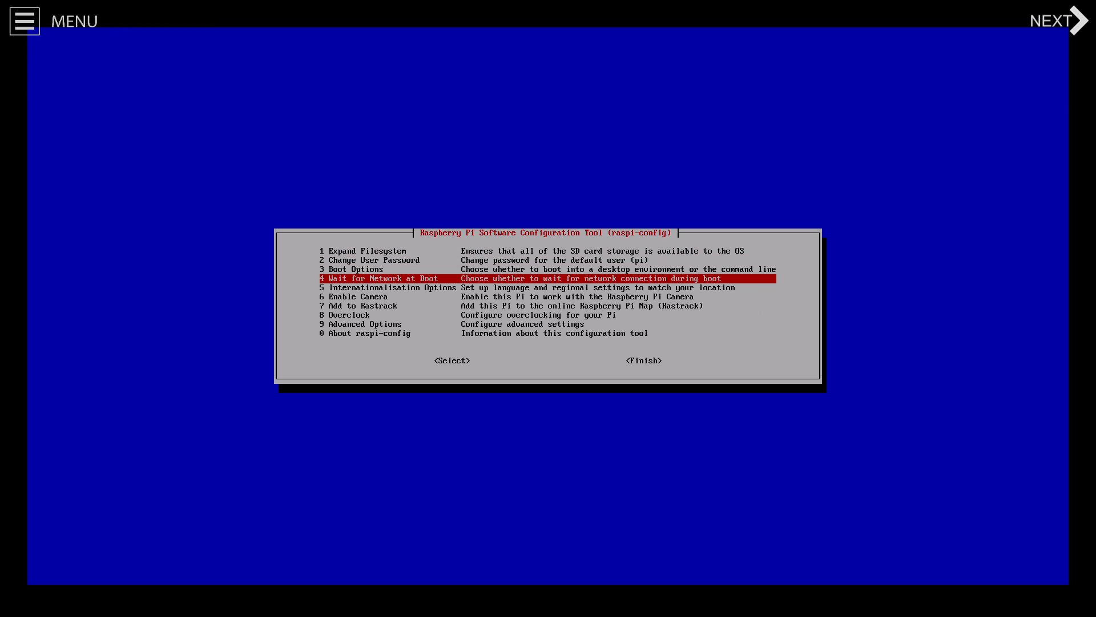
key("Down")
key("Down")
key("Down")
key("Down")
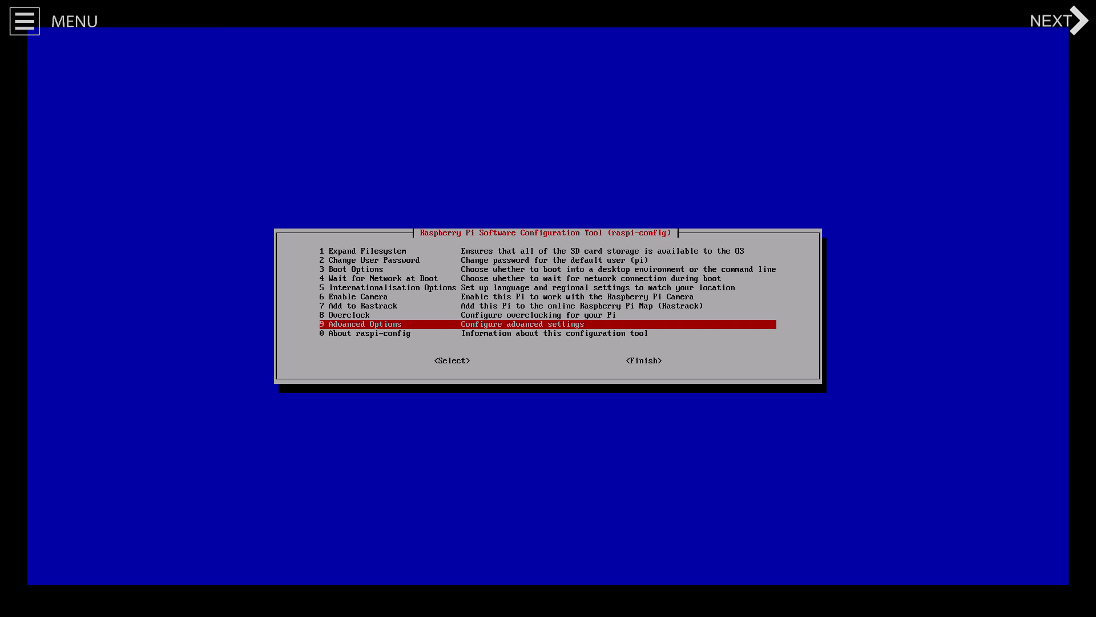
key("Return")
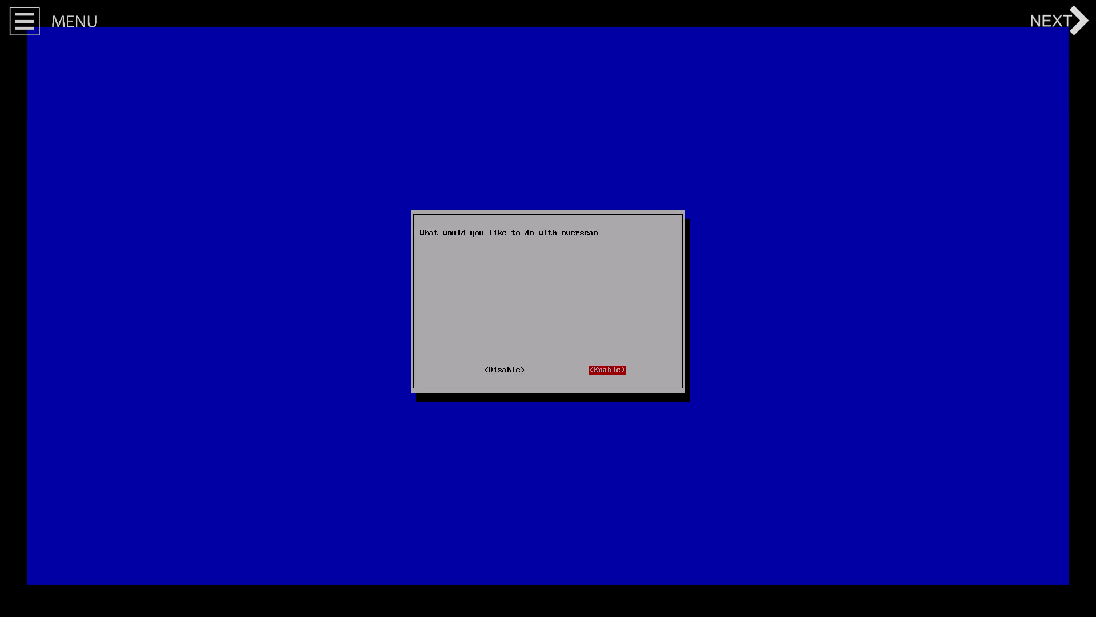
Disable overscan, then go back into Advanced Options and move to A3 Memory Split
key("Left")
key("Return")
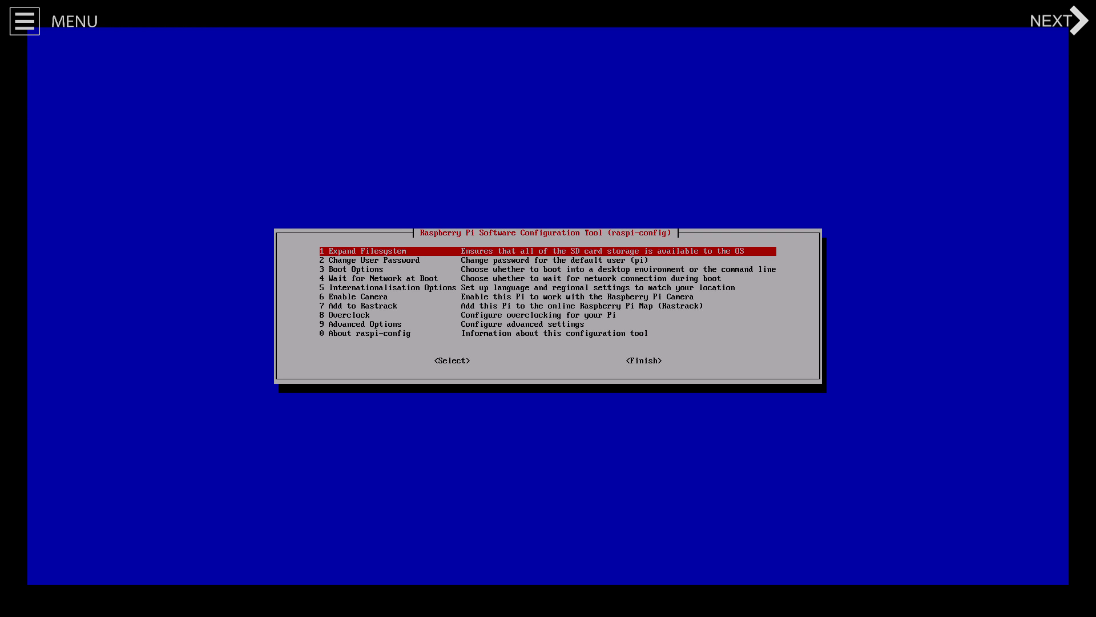
key("Down")
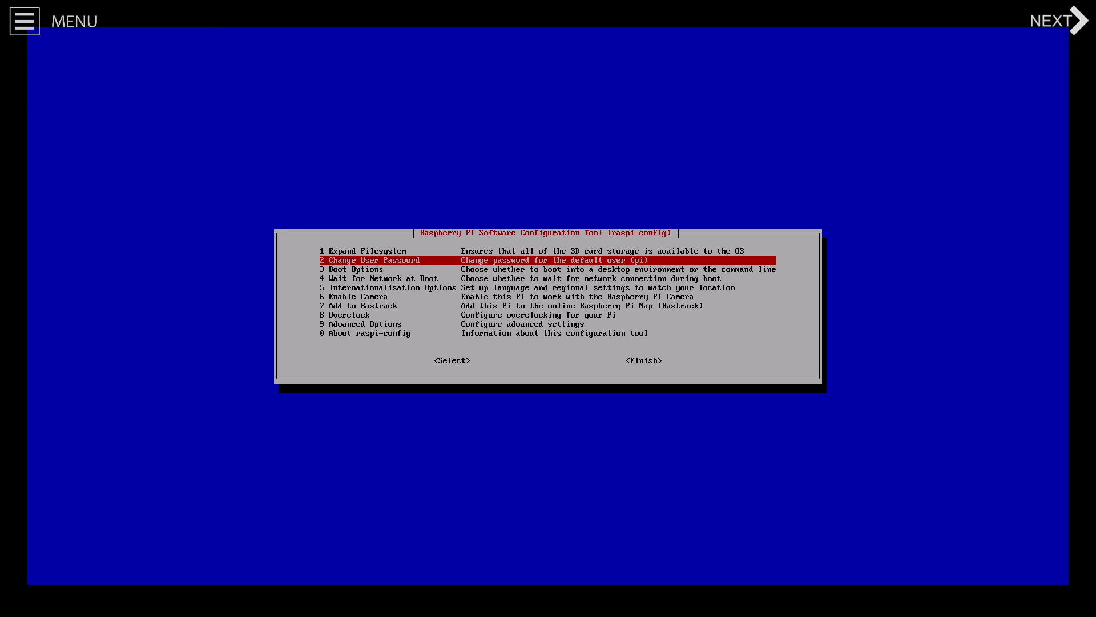
key("Down")
key("Down")
key("Down")
key("Down")
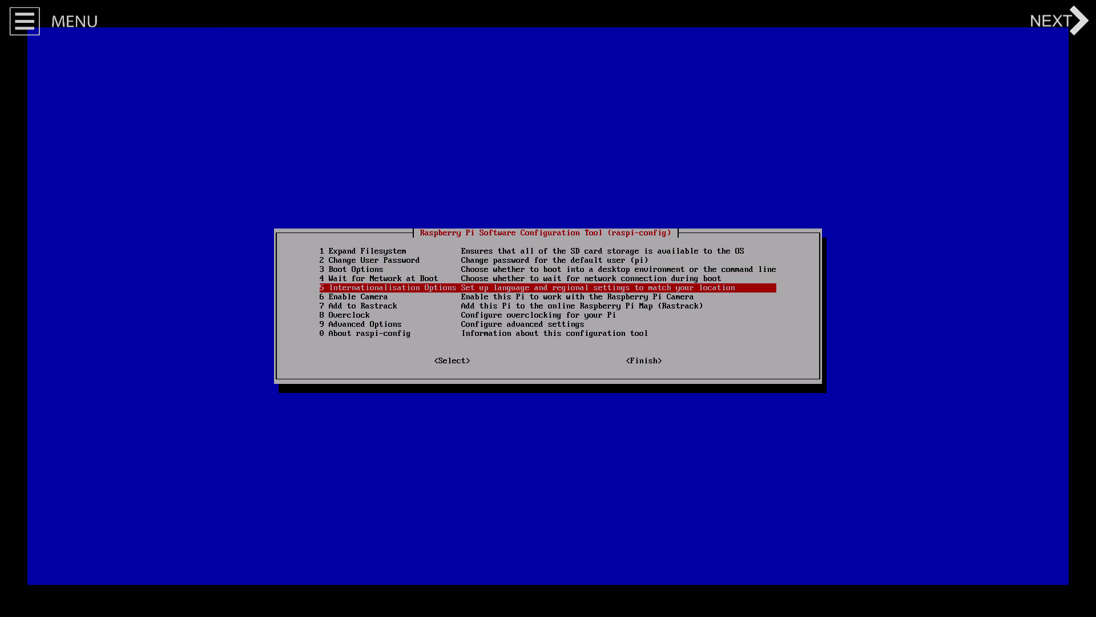
key("Down")
key("Down")
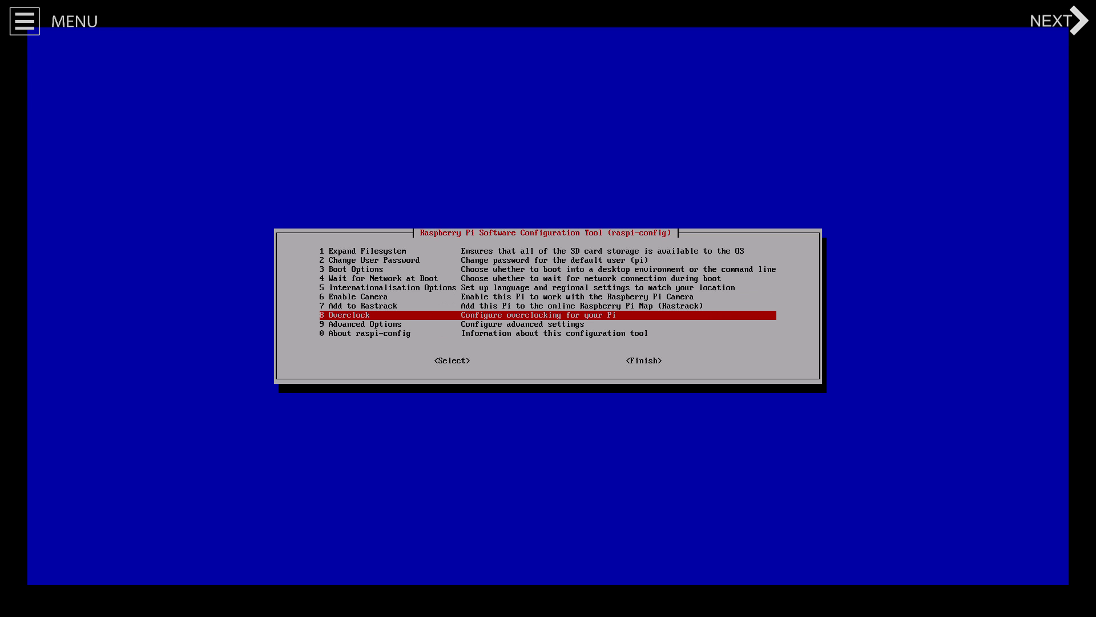
key("Down")
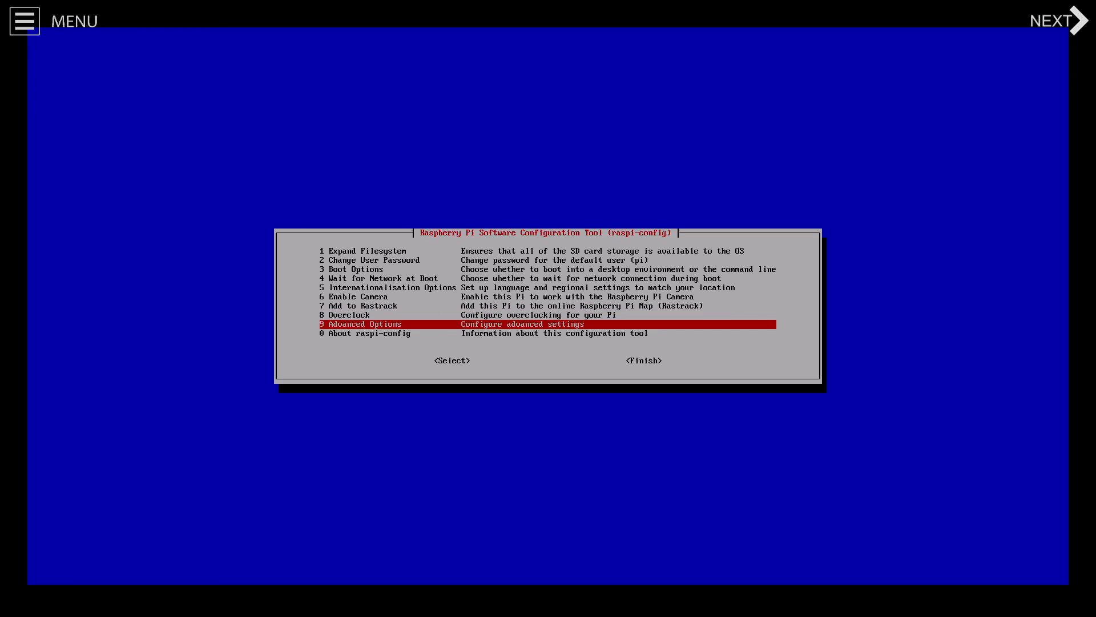
key("Return")
key("Down")
key("Down")
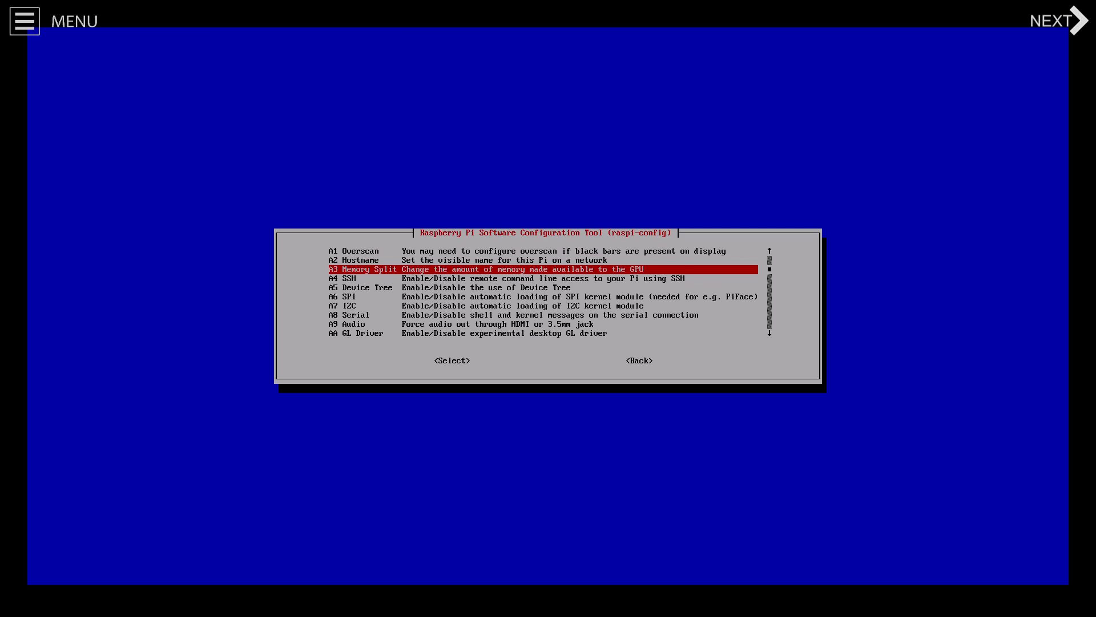
Change the GPU memory split value to 320 and confirm it with Ok
key("Return")
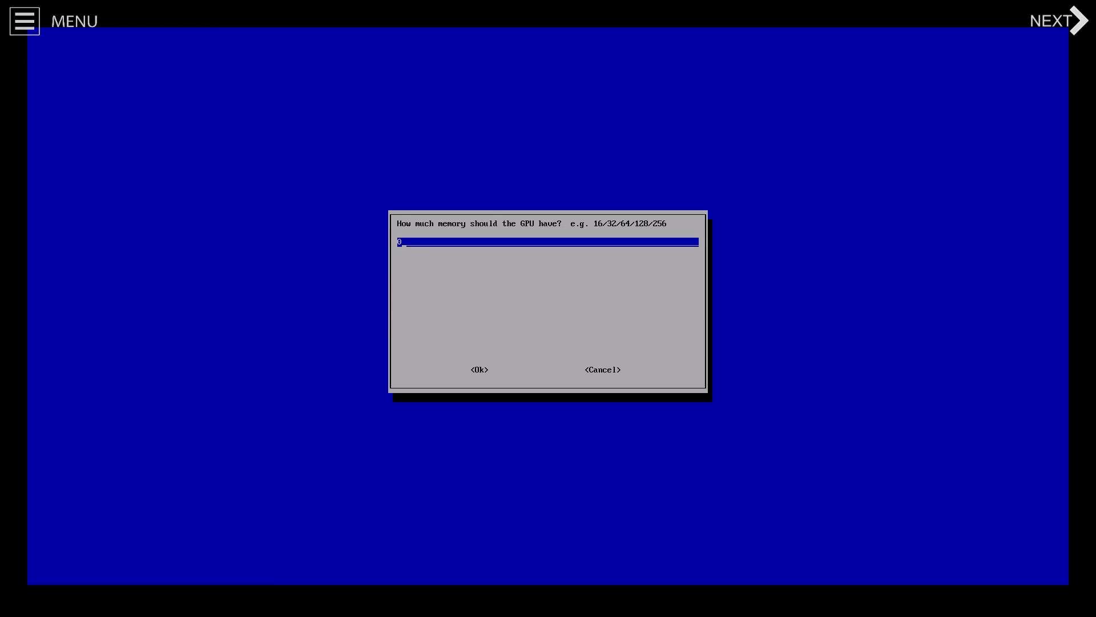
key("BackSpace")
key("Tab")
key("Tab")
key("shift+Tab")
key("shift+Tab")
type("320")
key("Tab")
key("Return")
key("Down")
key("Down")
key("Down")
key("Down")
key("Down")
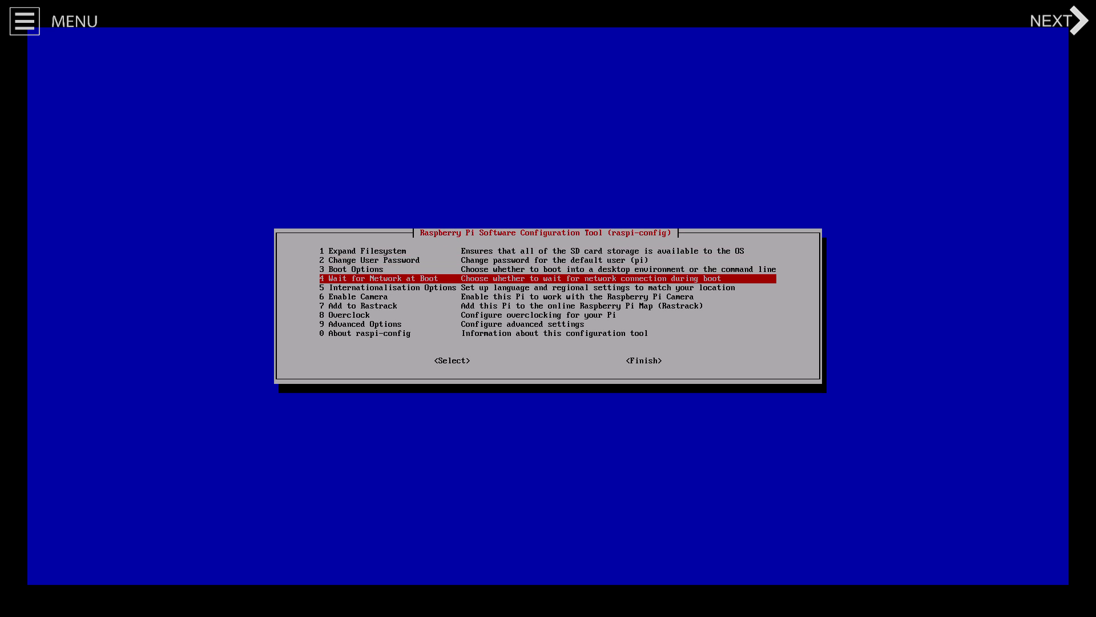
Finish raspi-config and accept the prompt to reboot the Pi now
key("Down")
key("Down")
key("Down")
key("Down")
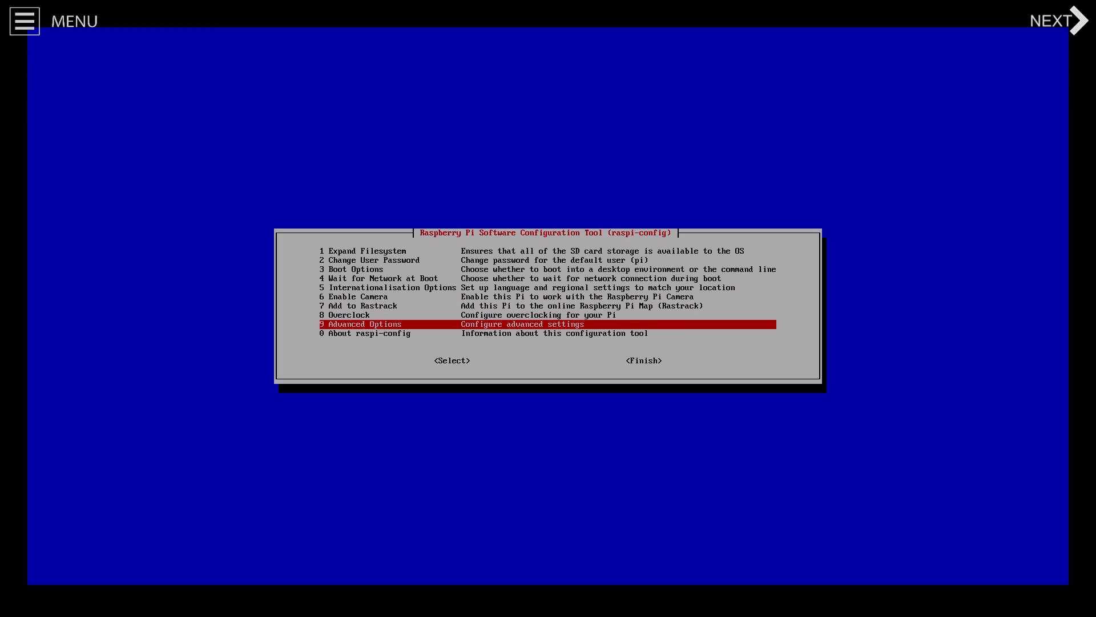
key("Tab")
key("Tab")
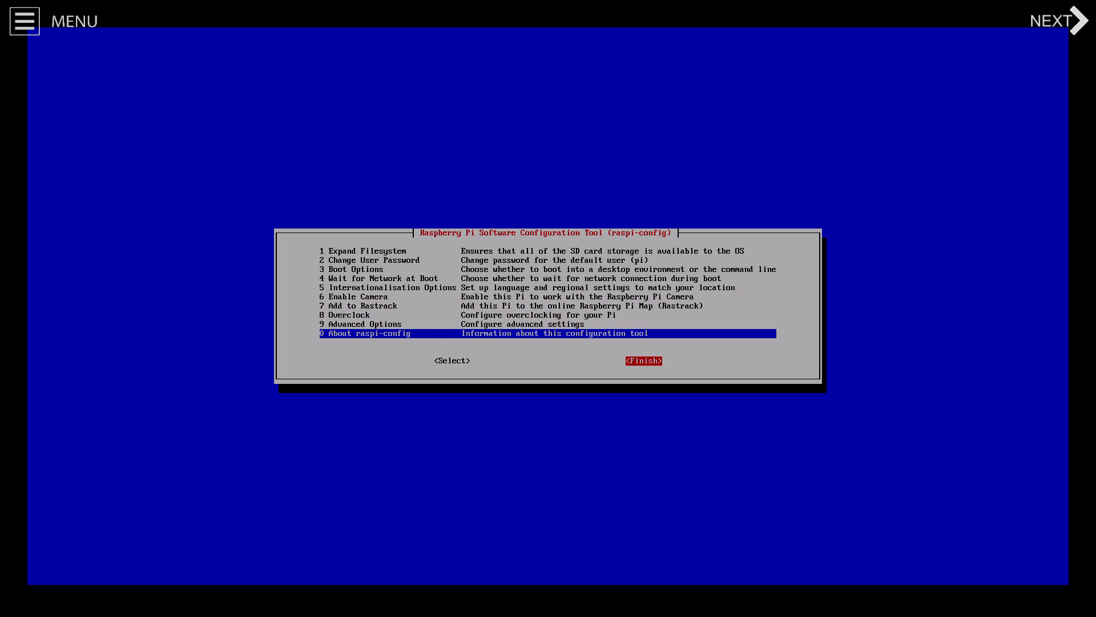
key("Return")
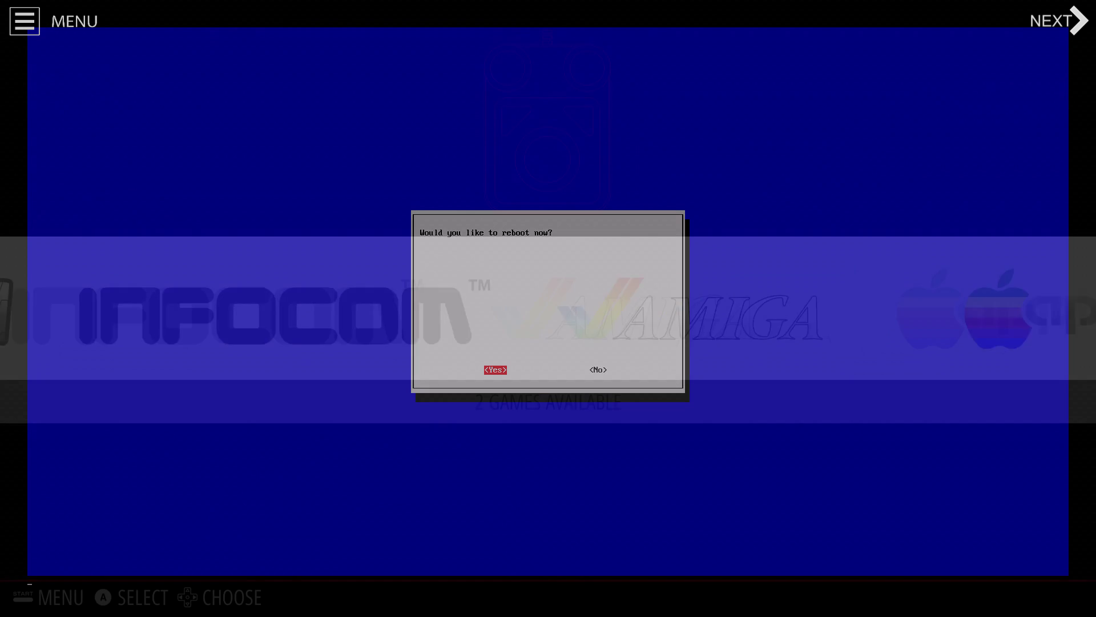
key("Left")
key("Left")
key("Left")
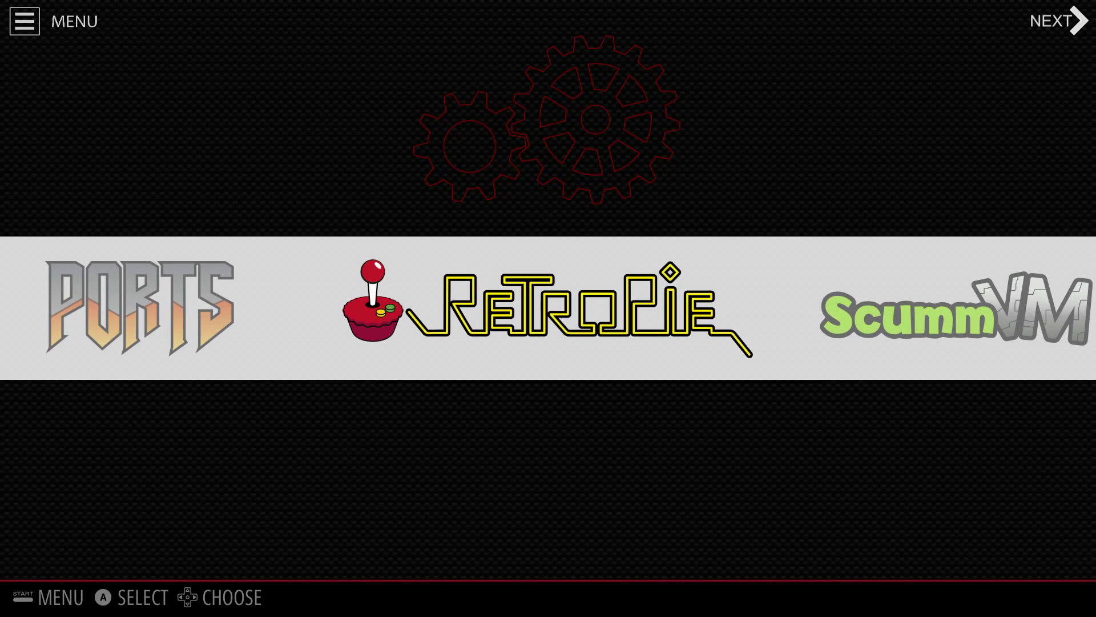
Open the RetroPie system's menu in EmulationStation and launch RETROPIE-SETUP
key("Return")
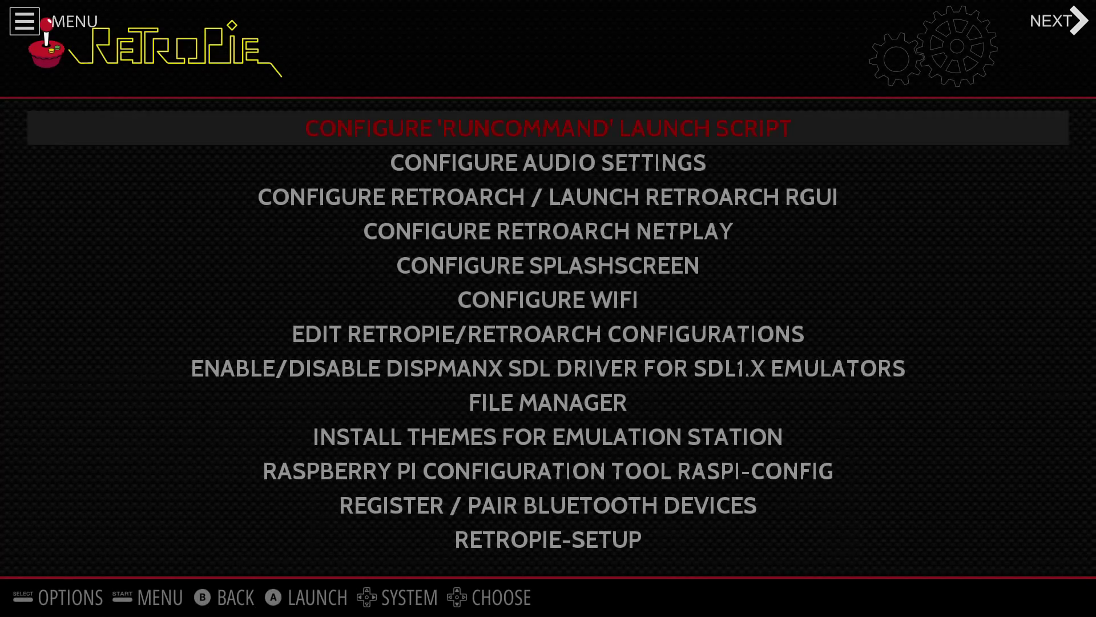
key("Down")
key("Down")
key("Down")
key("Down")
key("Down")
key("Down")
key("Down")
key("Down")
key("Down")
key("Down")
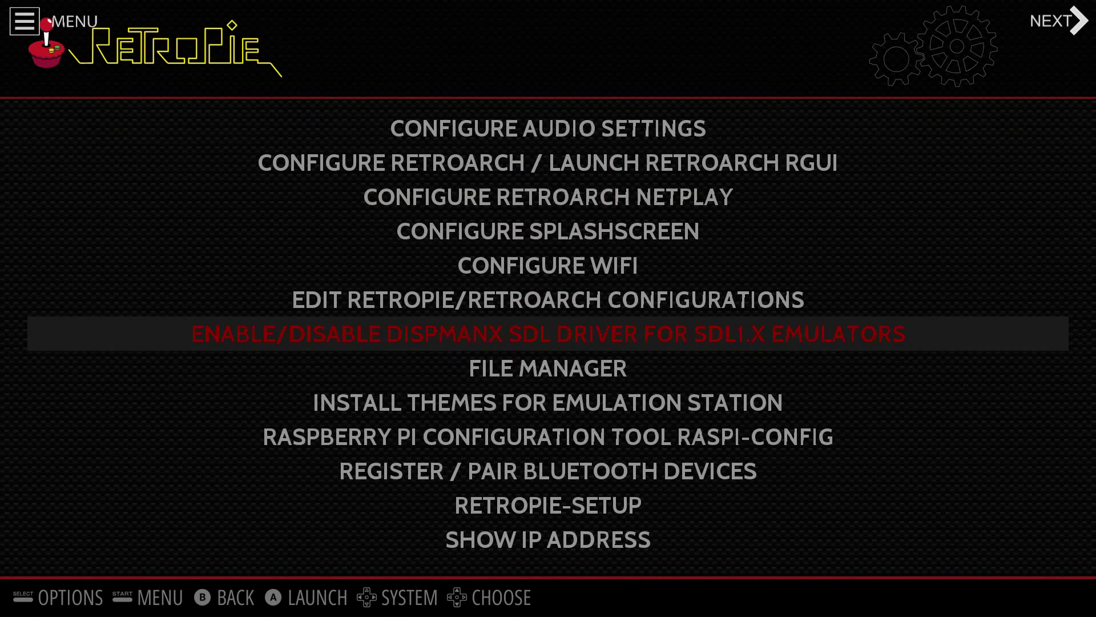
key("Down")
key("Down")
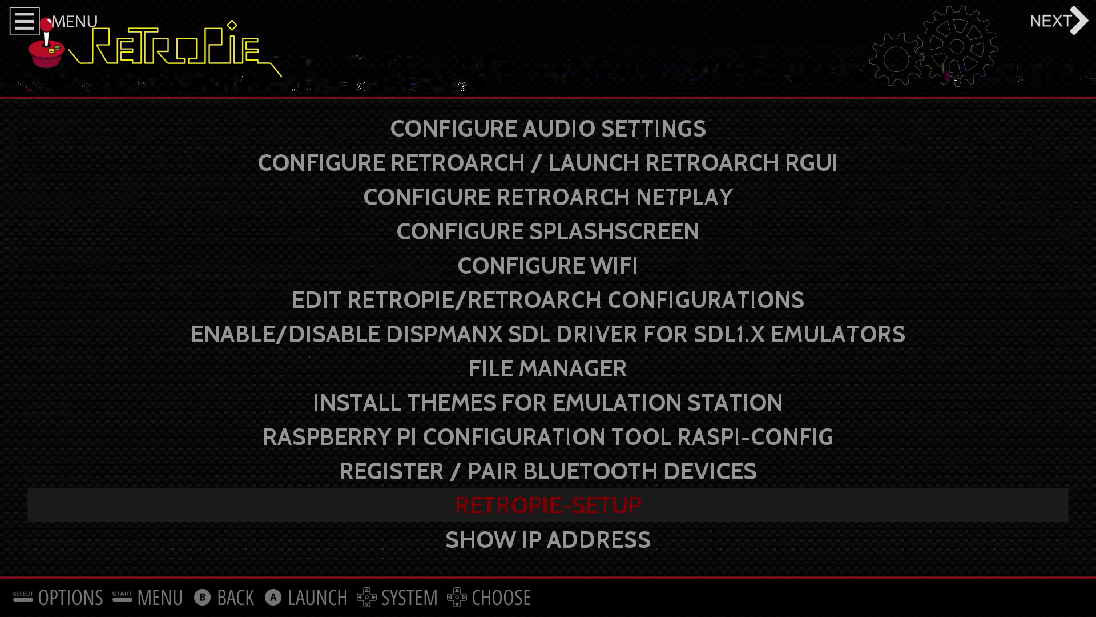
key("Return")
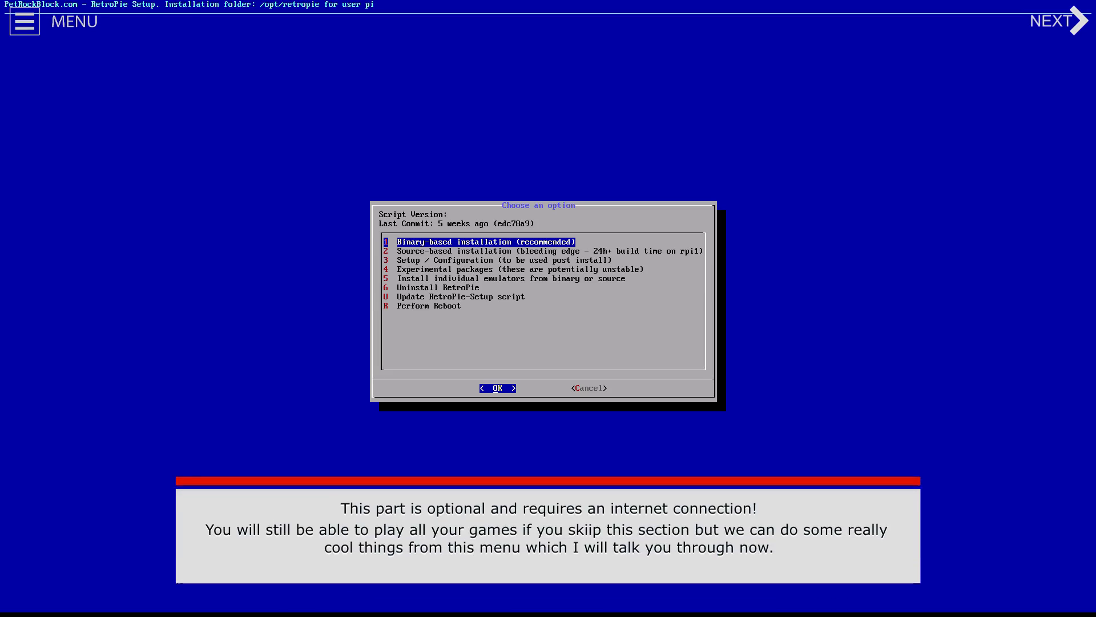
Update the RetroPie-Setup script to version 3.6, then return to the binary-based installation option
key("Down")
key("Down")
key("Down")
key("Down")
key("Down")
key("Down")
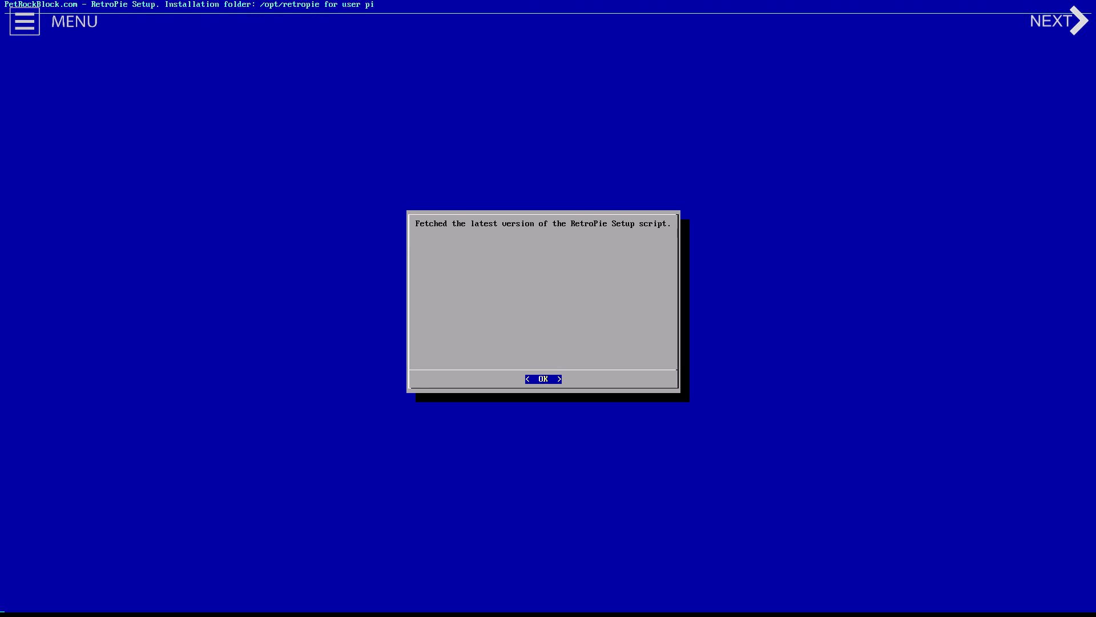
key("Return")
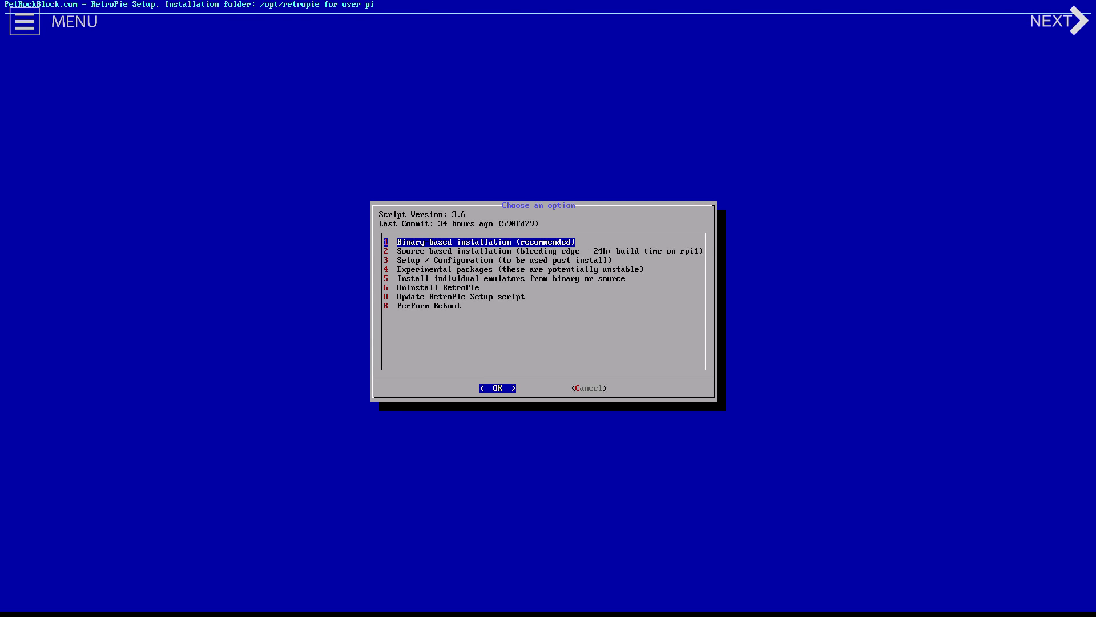
key("Down")
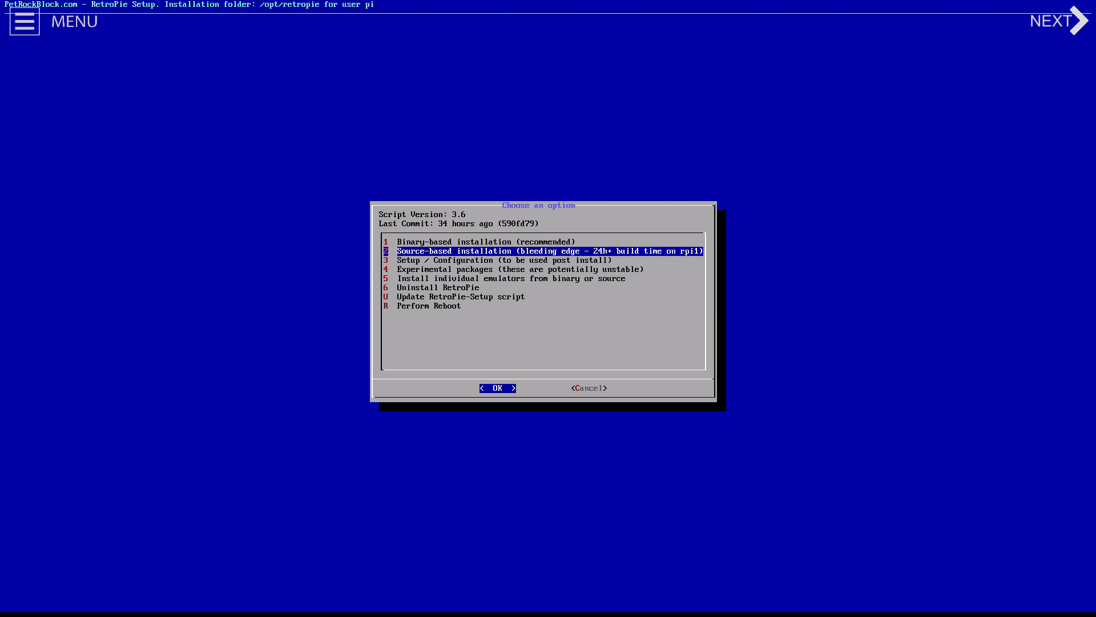
key("Up")
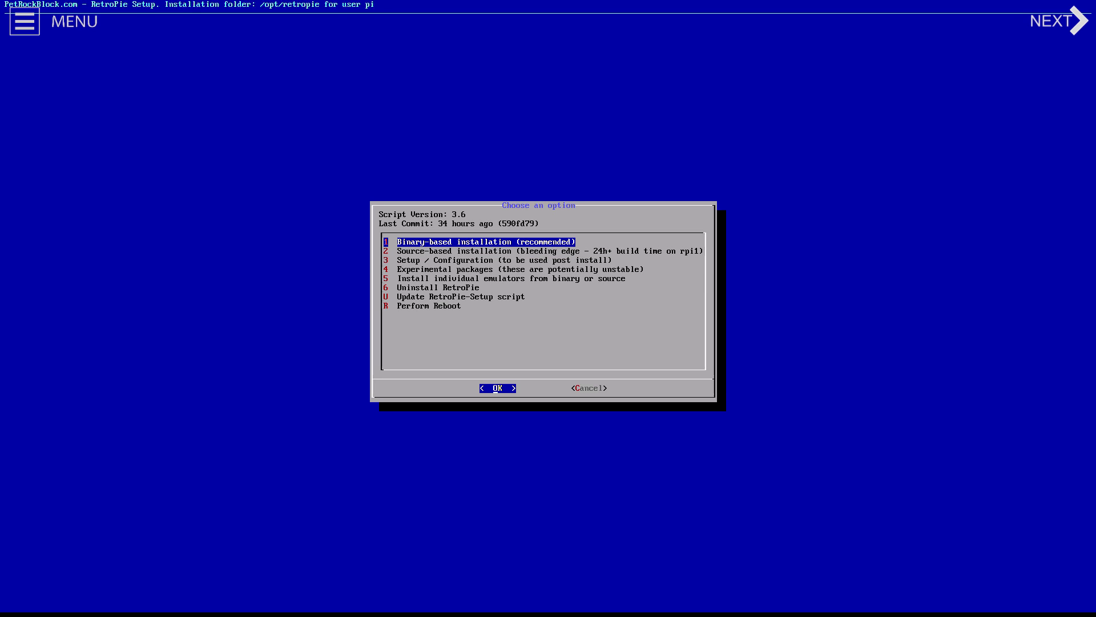
key("Down")
key("Down")
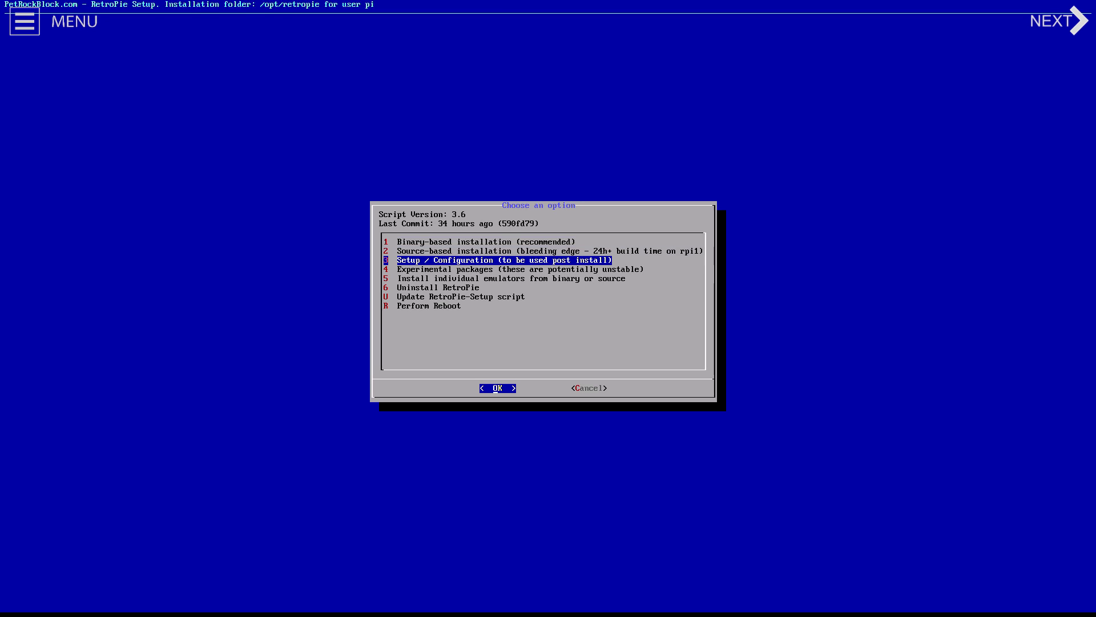
key("Return")
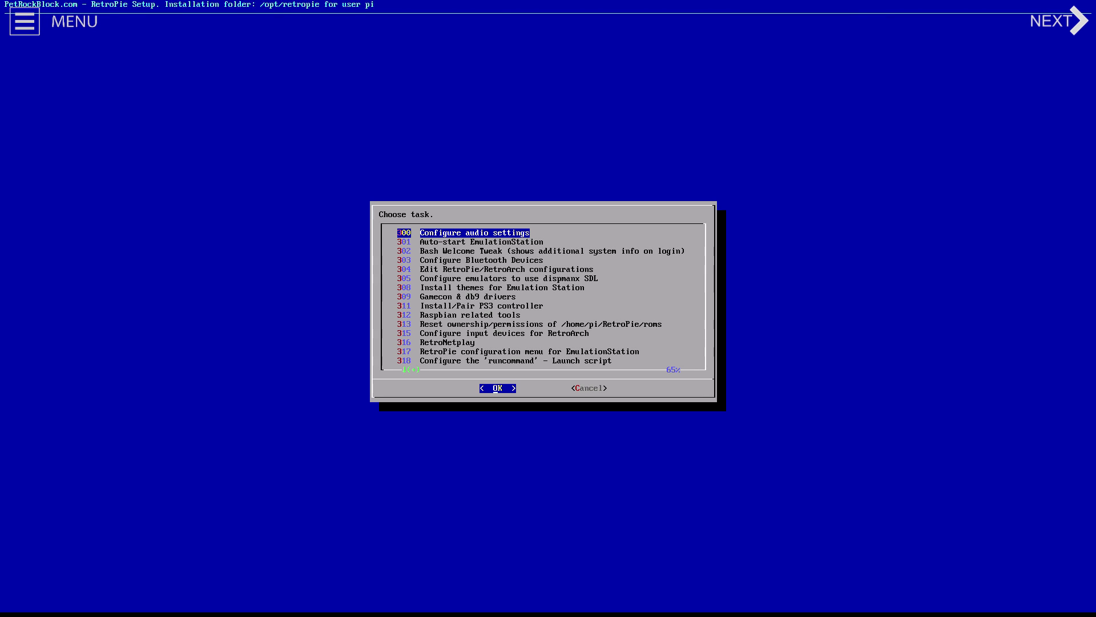
key("Down")
key("Down")
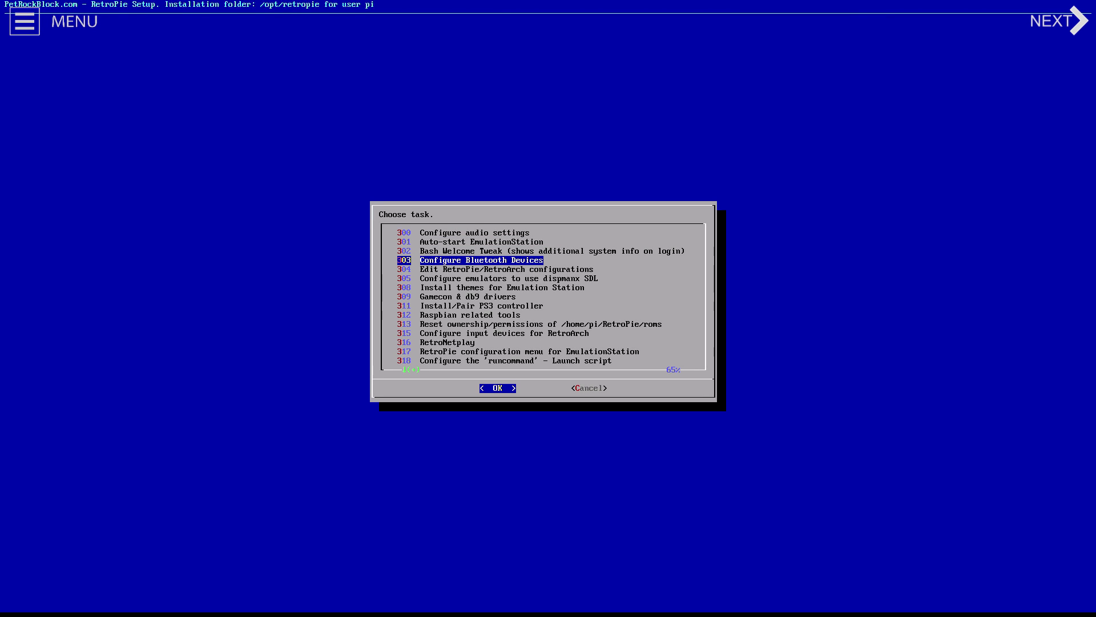
key("Down")
key("Down")
key("Down")
key("Down")
key("Down")
key("Down")
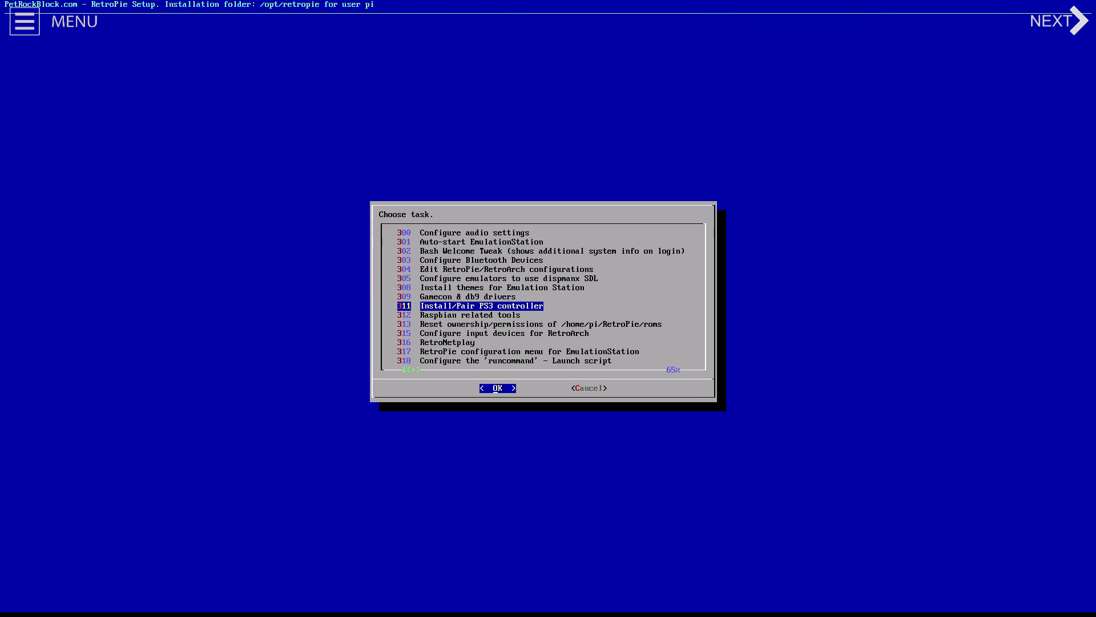
key("Down")
key("Down")
key("Down")
key("Down")
key("Down")
key("Down")
key("Down")
key("Down")
key("Down")
key("Down")
key("Down")
key("Down")
key("Down")
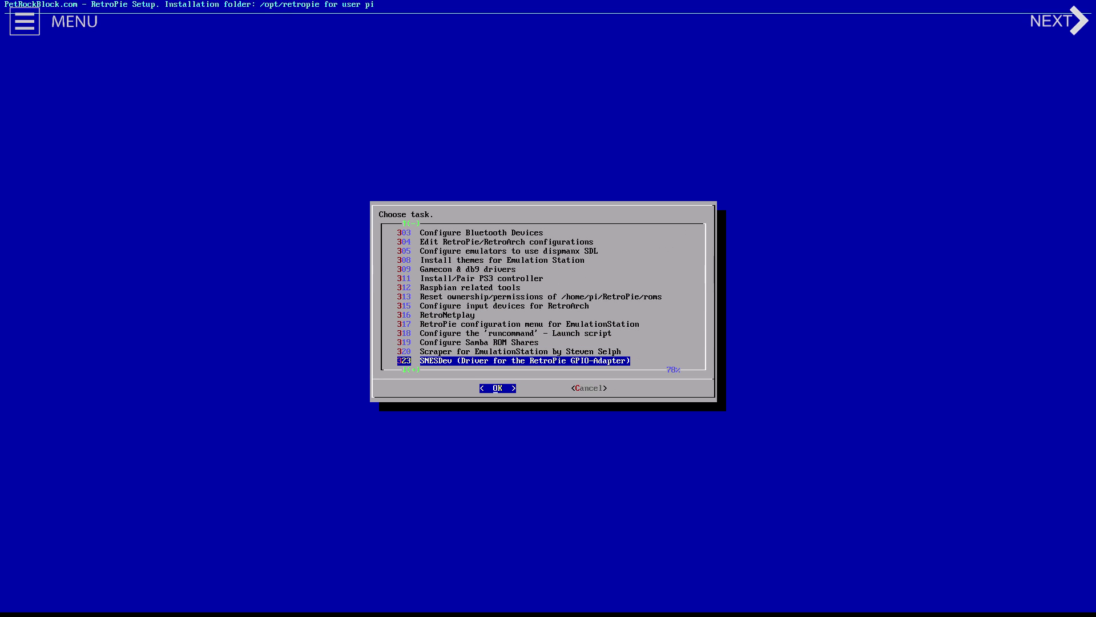
key("Down")
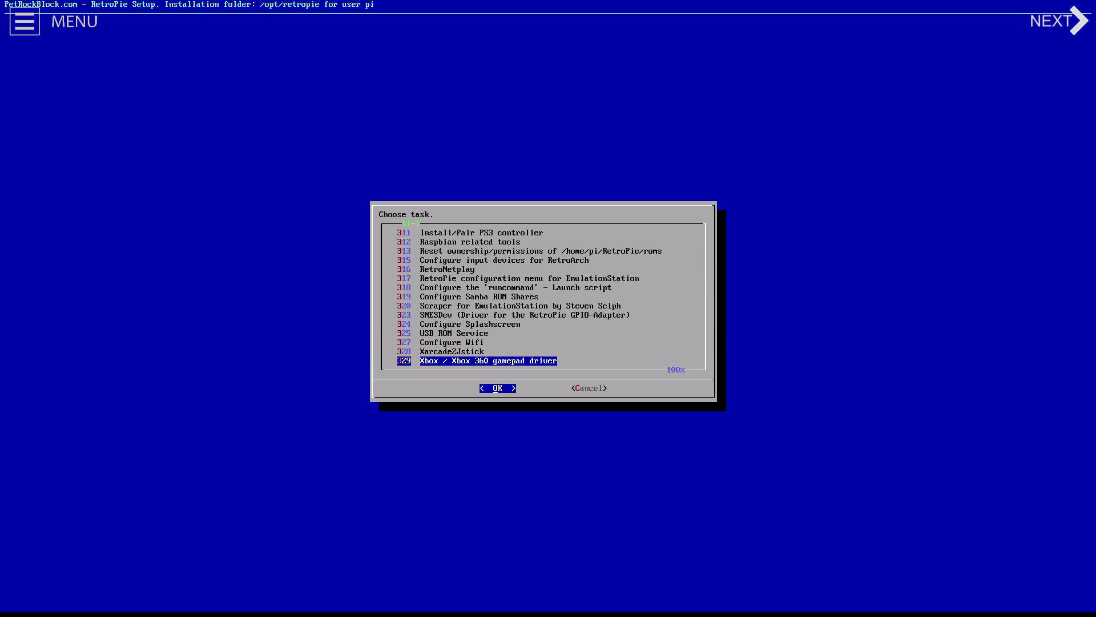
key("Right")
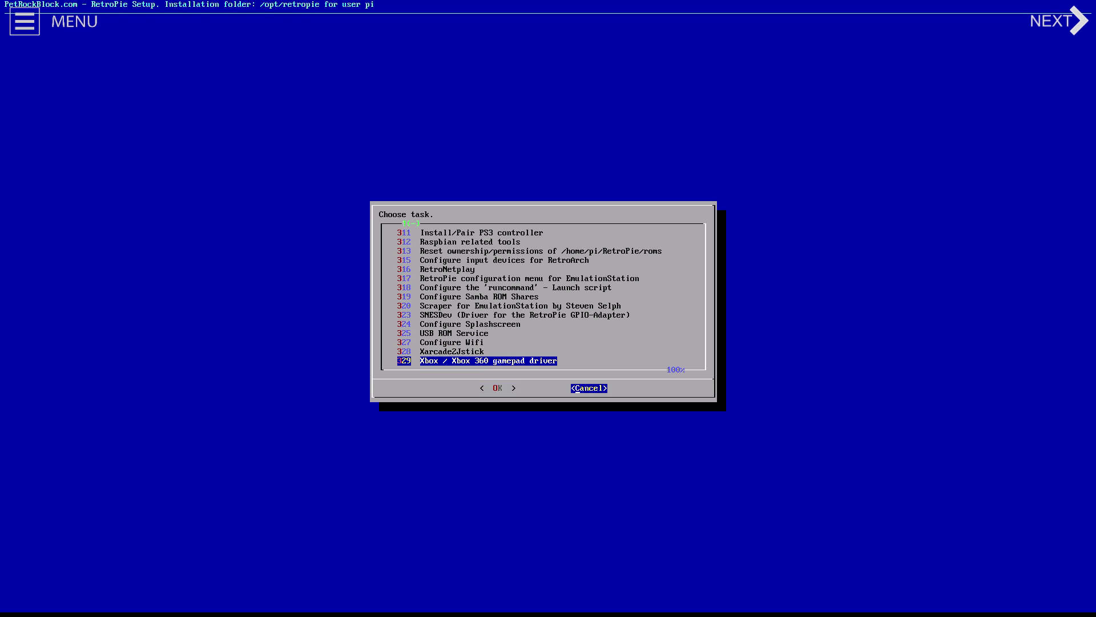
key("Return")
key("Down")
key("Down")
key("Down")
key("Down")
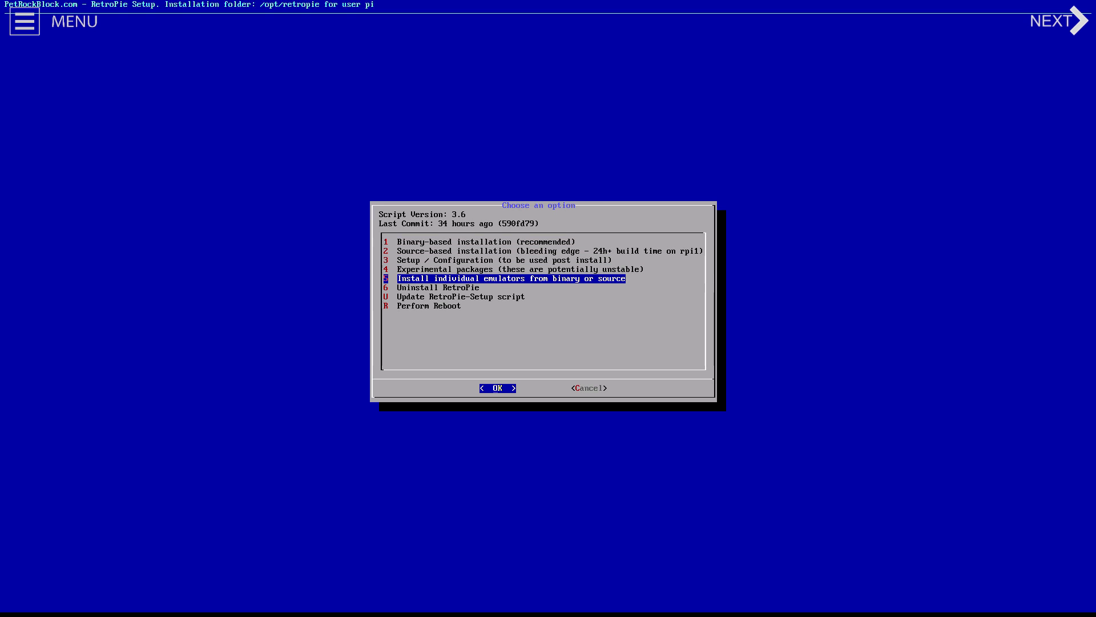
Browse the individual emulator list from 100 advmame to the lr- ports, then cancel out
key("Return")
key("Down")
key("Down")
key("Down")
key("Down")
key("Down")
key("Down")
key("Down")
key("Down")
key("Down")
key("Down")
key("Down")
key("Down")
key("Down")
key("Down")
key("Down")
key("Down")
key("Down")
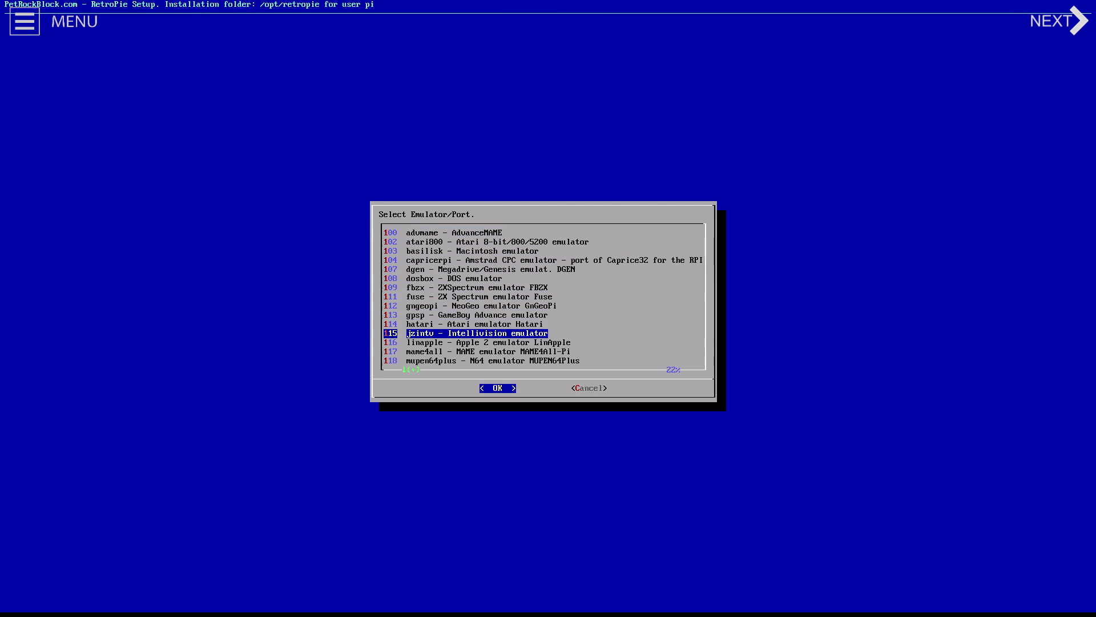
key("Down")
key("Down")
key("Down")
key("Down")
key("Down")
key("Down")
key("Down")
key("Down")
key("Down")
key("Down")
key("Down")
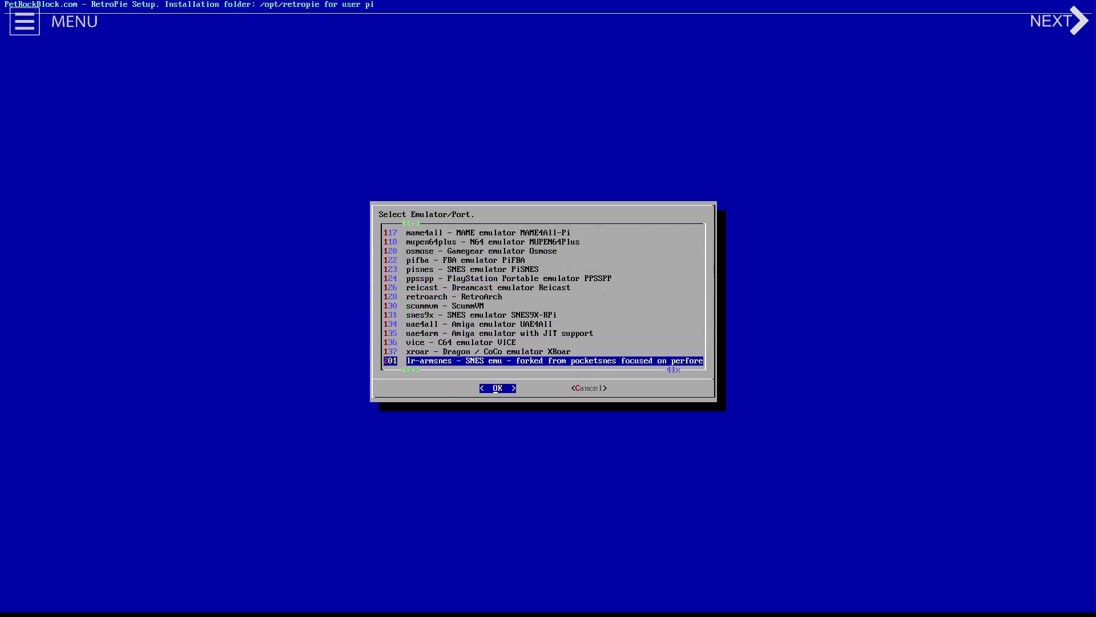
key("Down")
key("Down")
key("Down")
key("Down")
key("Down")
key("Down")
key("Down")
key("Down")
key("Down")
key("Down")
key("Down")
key("Down")
key("Down")
key("Down")
key("Down")
key("Down")
key("Down")
key("Down")
key("Down")
key("Down")
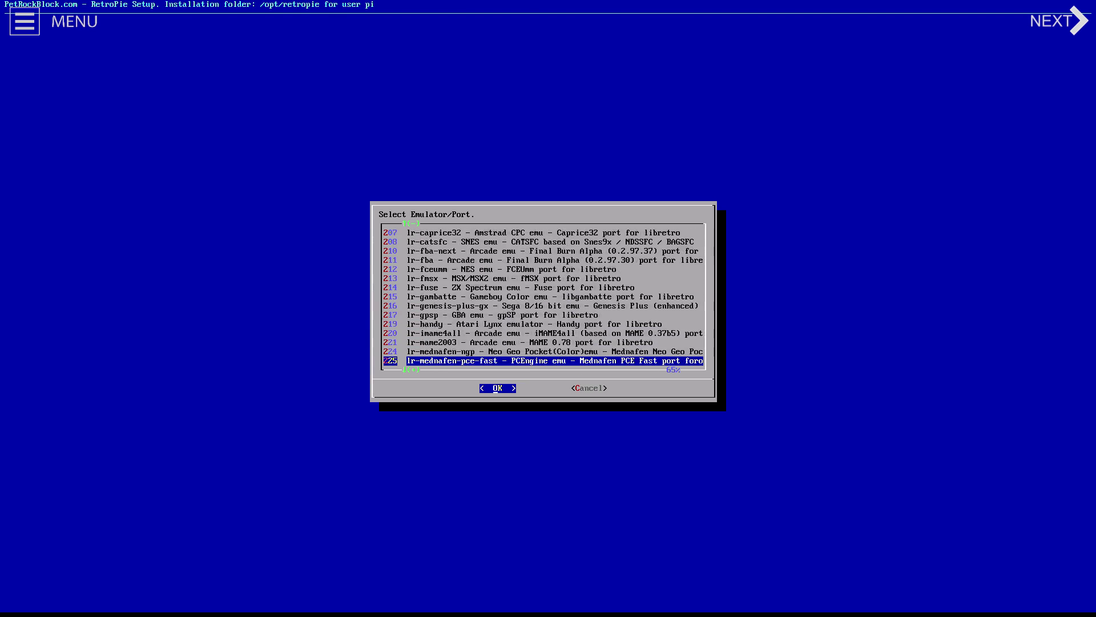
key("Up")
key("Up")
key("Up")
key("Up")
key("Up")
key("Up")
key("Up")
key("Up")
key("Up")
key("Up")
key("Up")
key("Up")
key("Up")
key("Up")
key("Up")
key("Up")
key("Up")
key("Up")
key("Up")
key("Up")
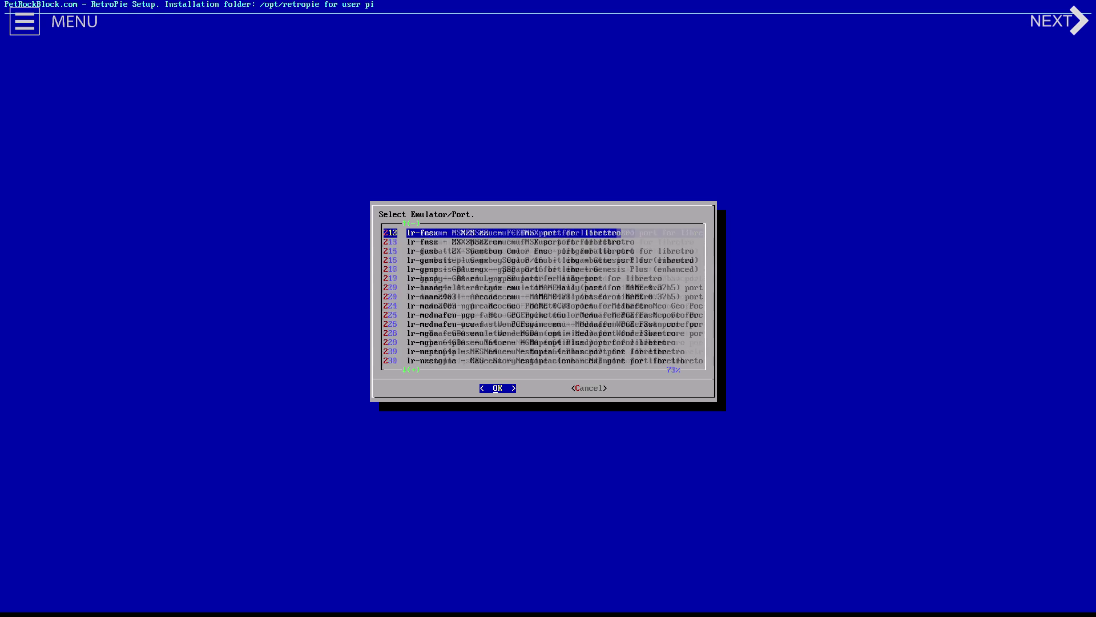
key("Up")
key("Up")
key("Up")
key("Up")
key("Up")
key("Up")
key("Up")
key("Up")
key("Up")
key("Up")
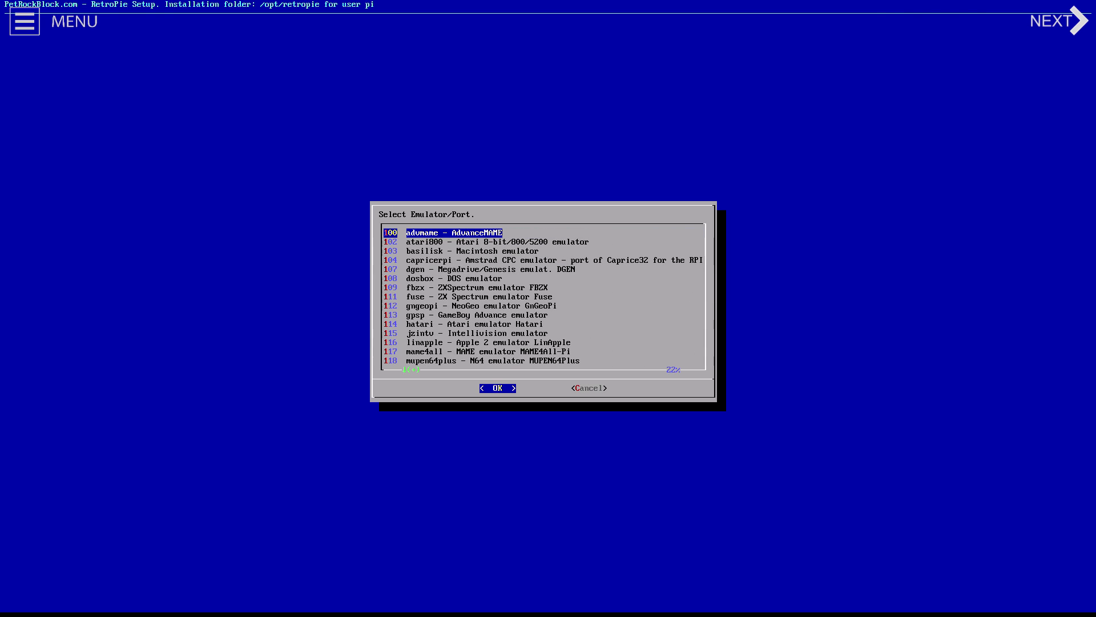
key("Tab")
key("Return")
key("Down")
key("Down")
key("Down")
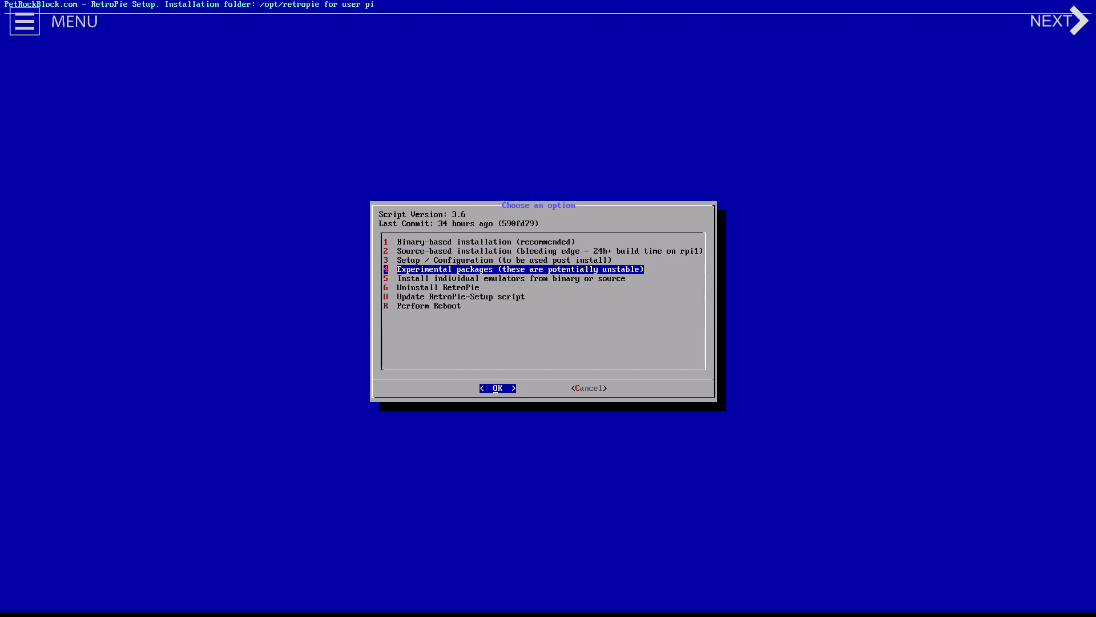
key("Return")
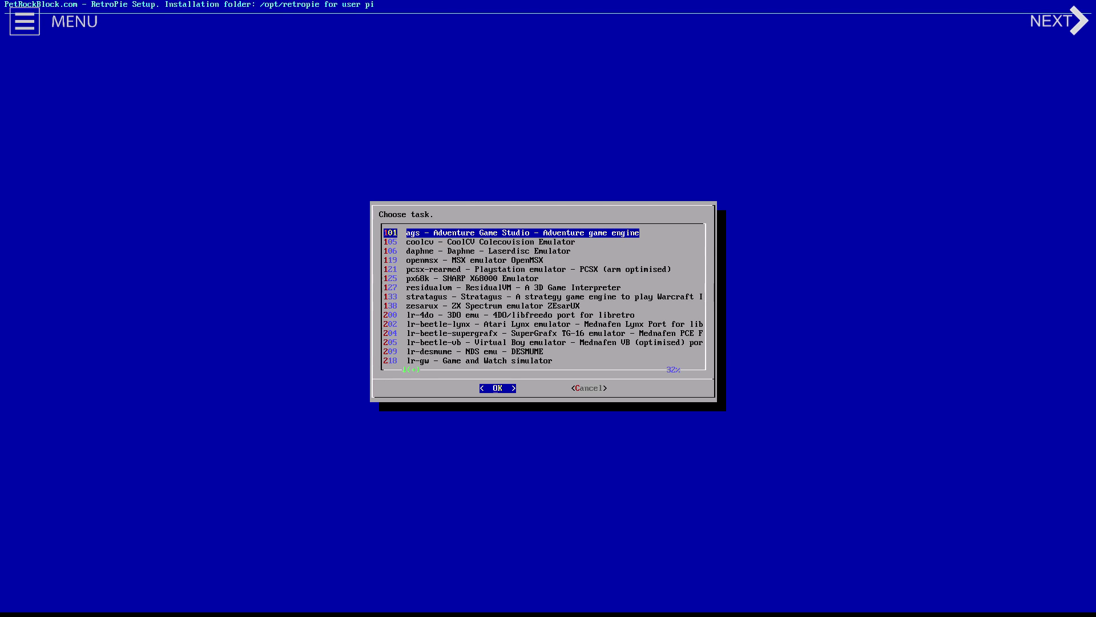
key("Down")
key("Down")
key("Down")
key("Down")
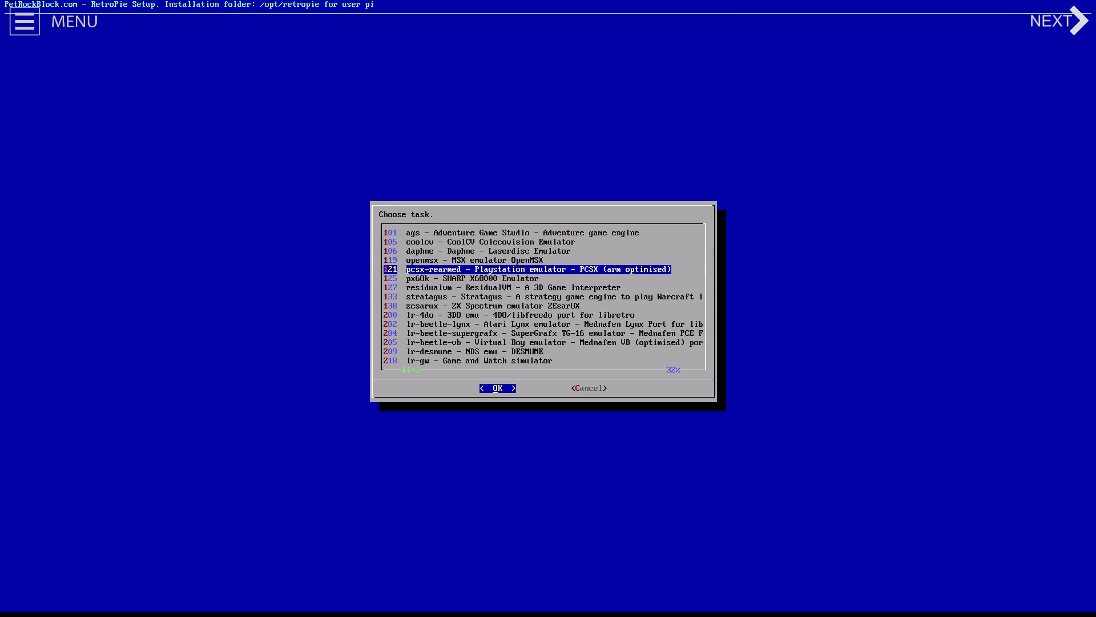
key("Down")
key("Down")
key("Down")
key("Down")
key("Down")
key("Down")
key("Down")
key("Down")
key("Down")
key("Down")
key("Down")
key("Down")
key("Down")
key("Down")
key("Down")
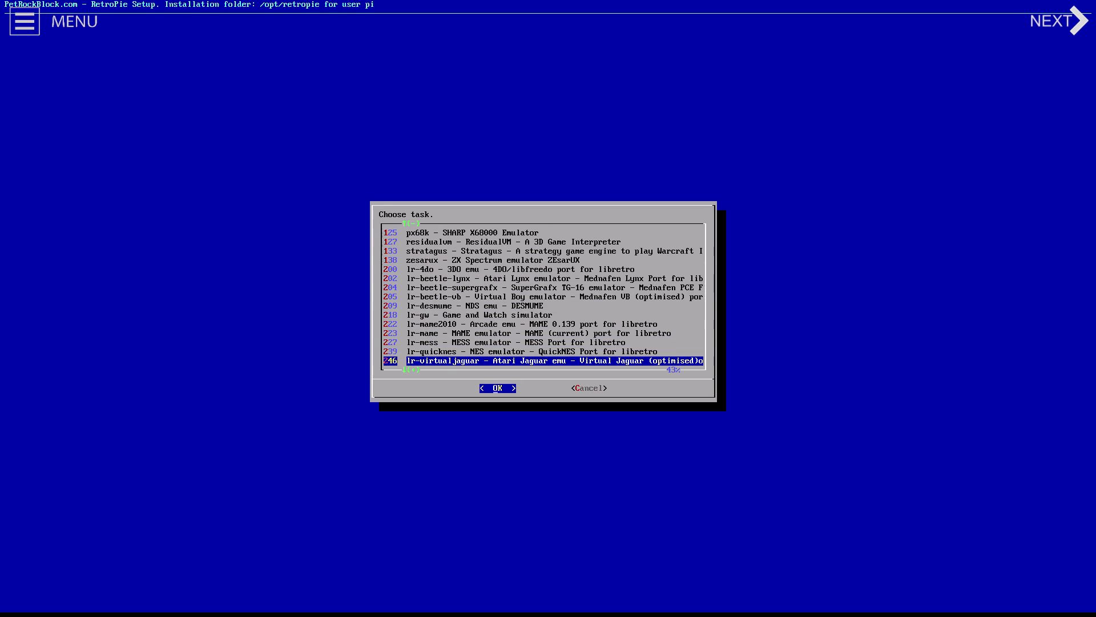
key("Down")
key("Down")
key("Down")
key("Down")
key("Down")
key("Down")
key("Down")
key("Down")
key("Down")
key("Down")
key("Down")
key("Down")
key("Down")
key("Up")
key("Up")
key("Up")
key("Up")
key("Up")
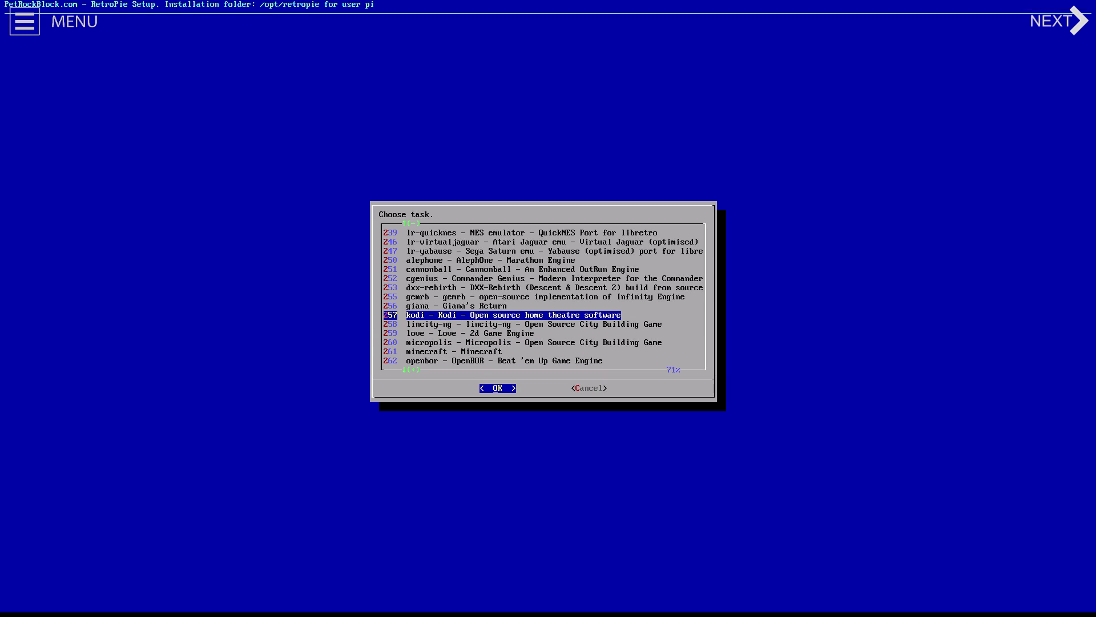
key("Down")
key("Down")
key("Down")
key("Down")
key("Down")
key("Down")
key("Down")
key("Down")
key("Down")
key("Down")
key("Down")
key("Down")
key("Down")
key("Down")
key("Down")
key("Down")
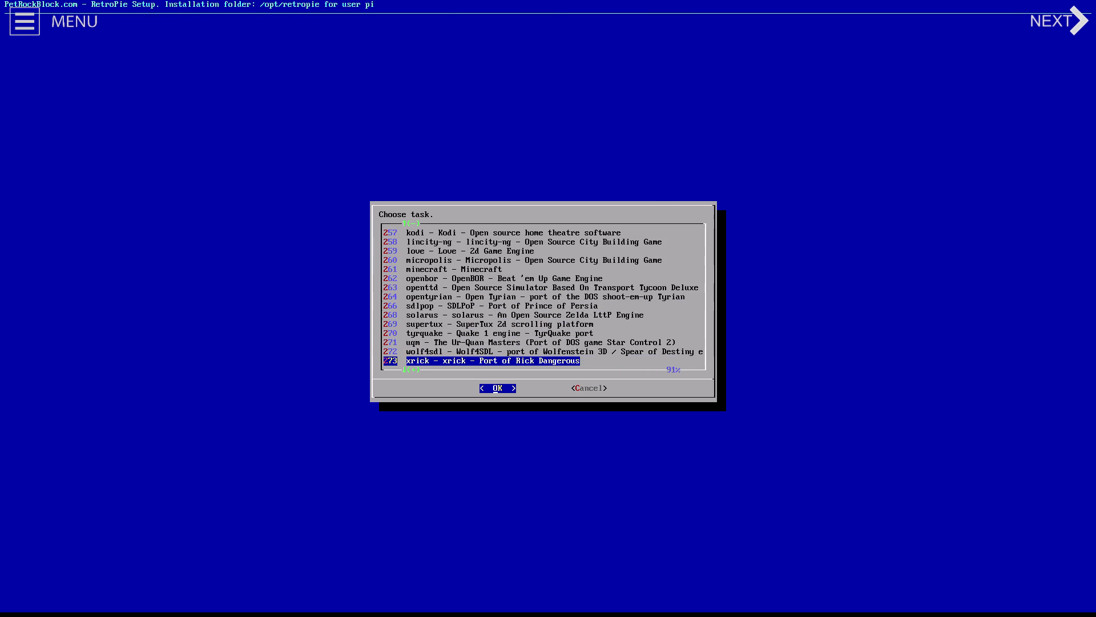
key("Down")
key("Down")
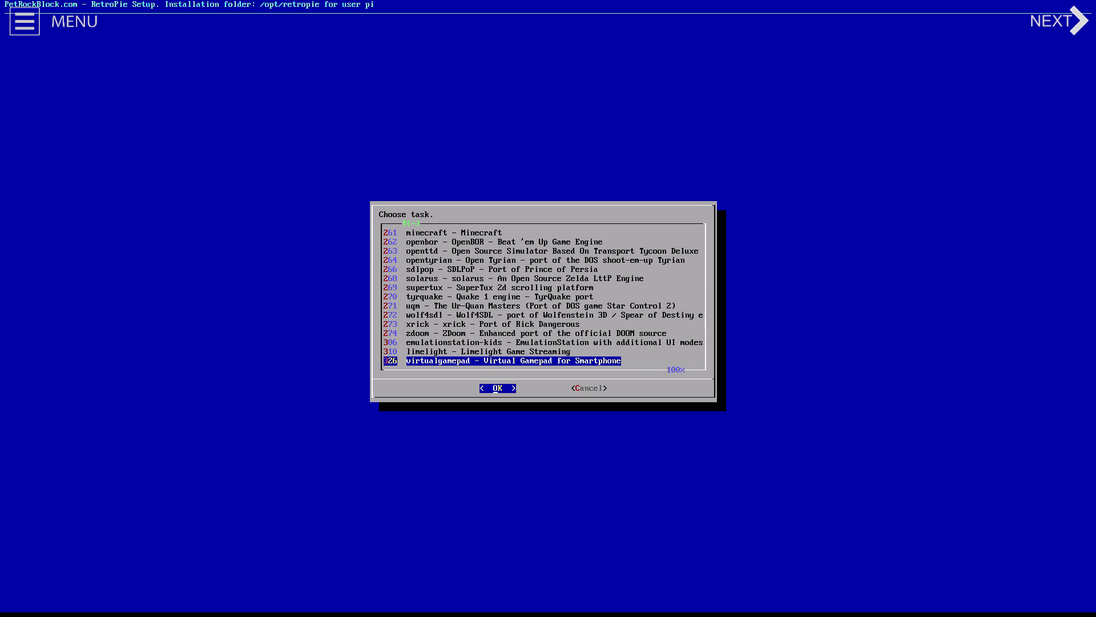
key("Right")
key("Return")
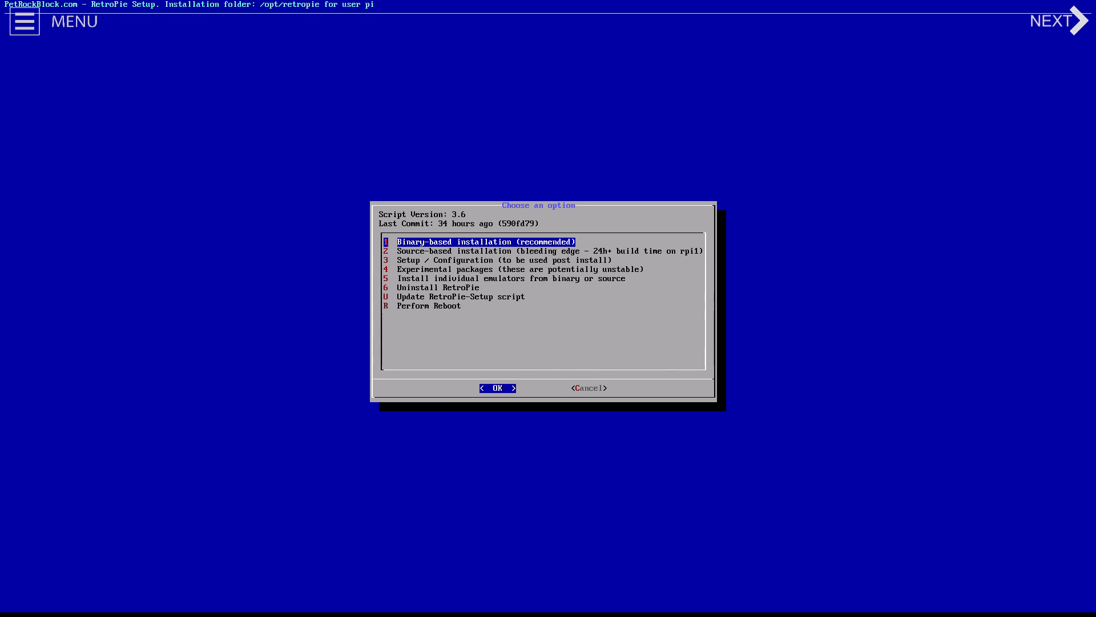
key("Down")
key("Down")
key("Down")
key("Down")
key("Down")
key("Down")
key("Down")
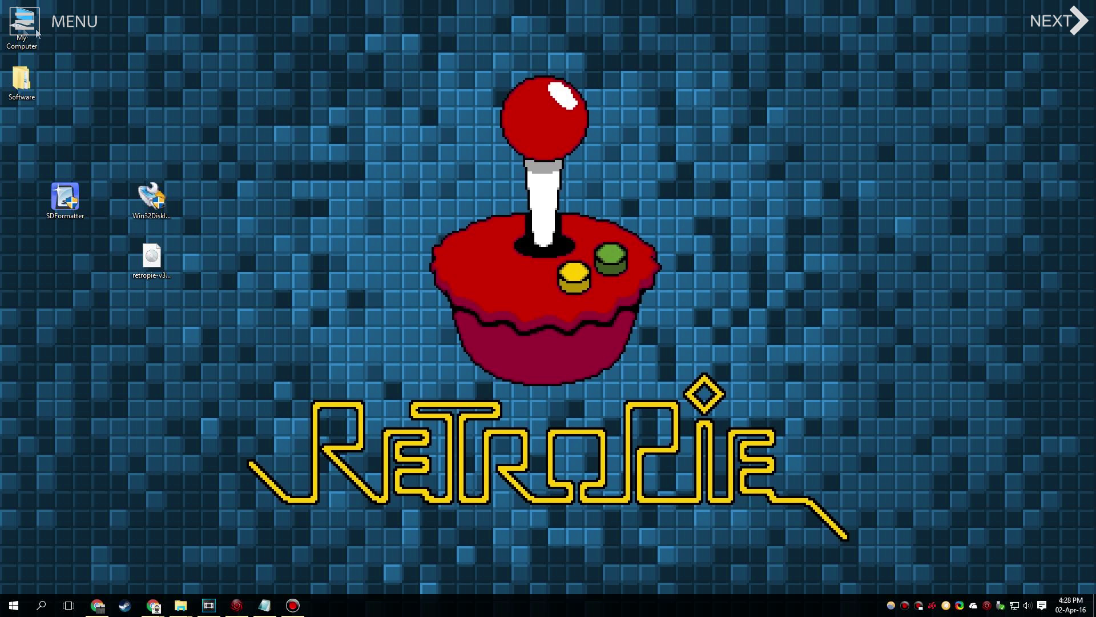
Make a new folder named 'retropie' on the 16GB (I:) drive and close Explorer
double_click(17, 26)
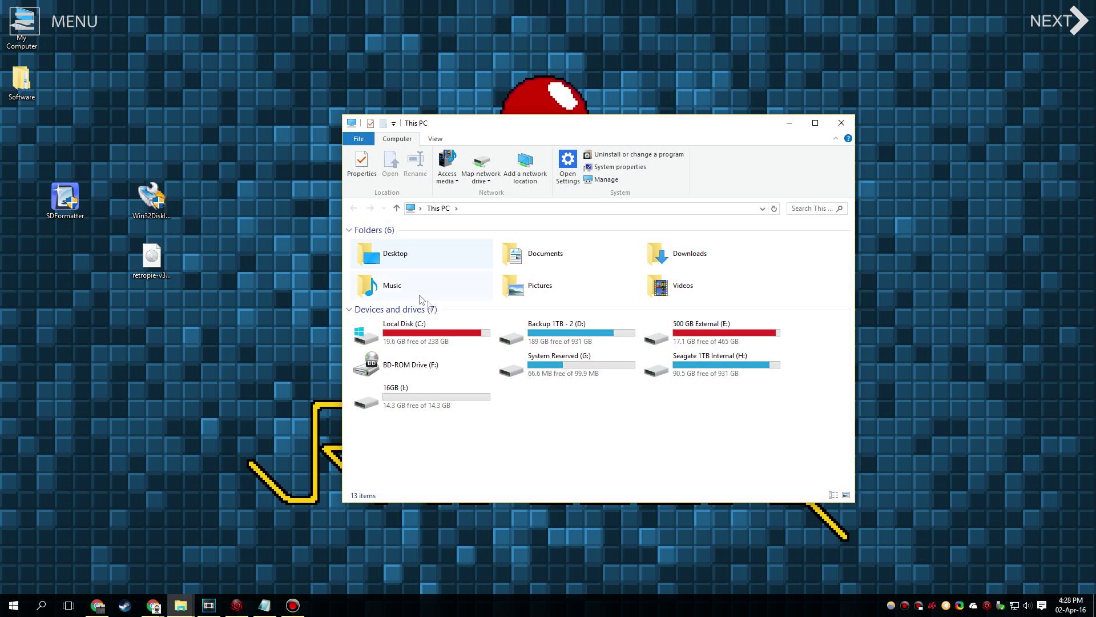
left_click(413, 393)
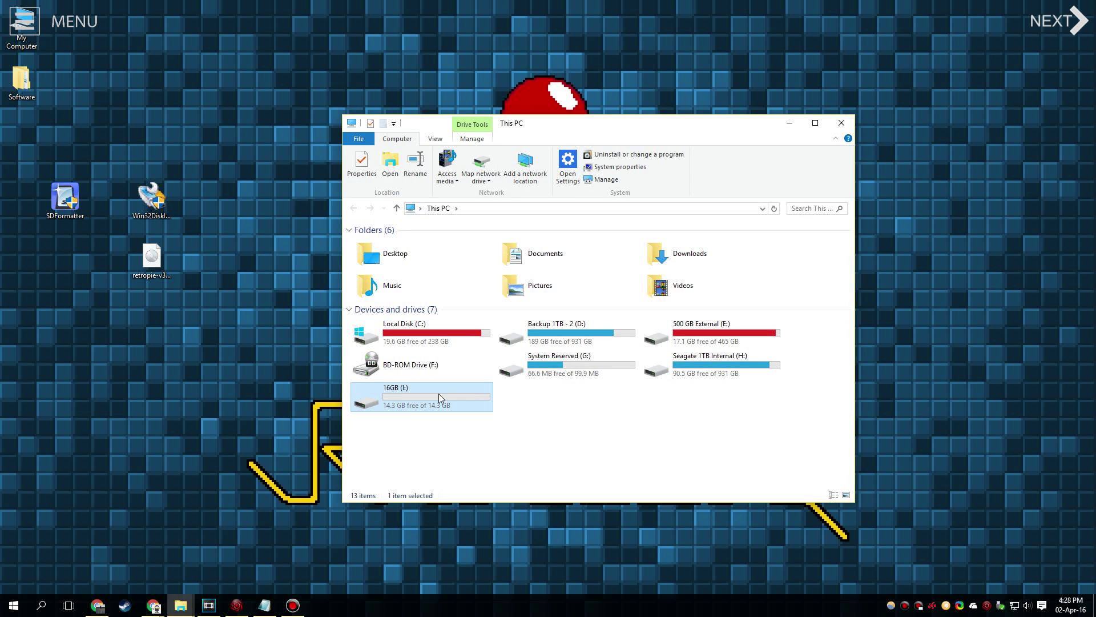
double_click(438, 392)
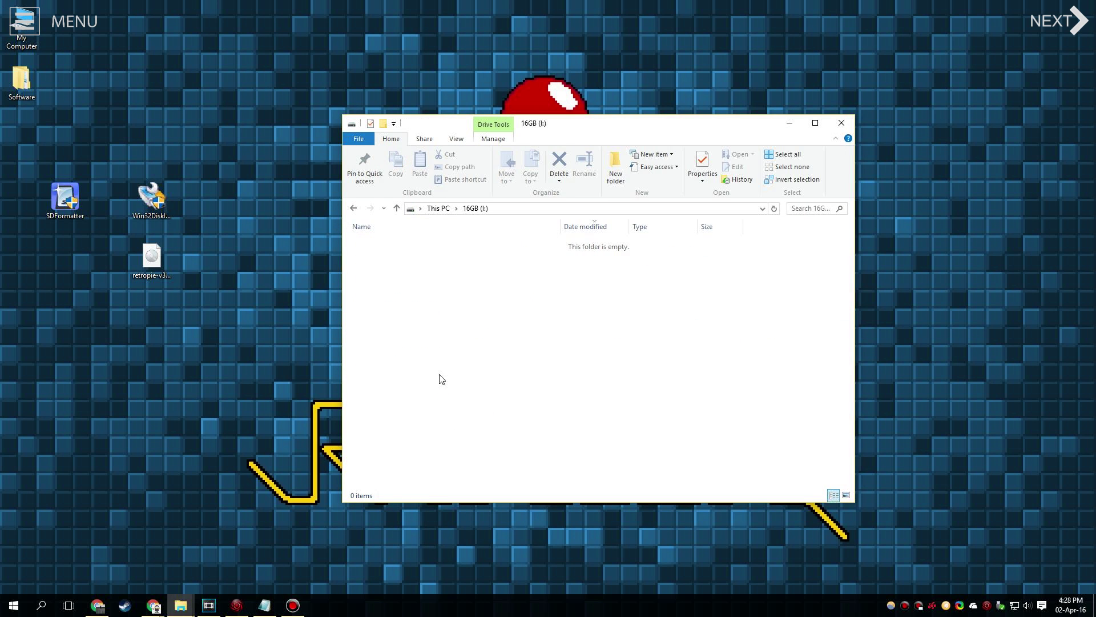
left_click(614, 177)
type("retropie")
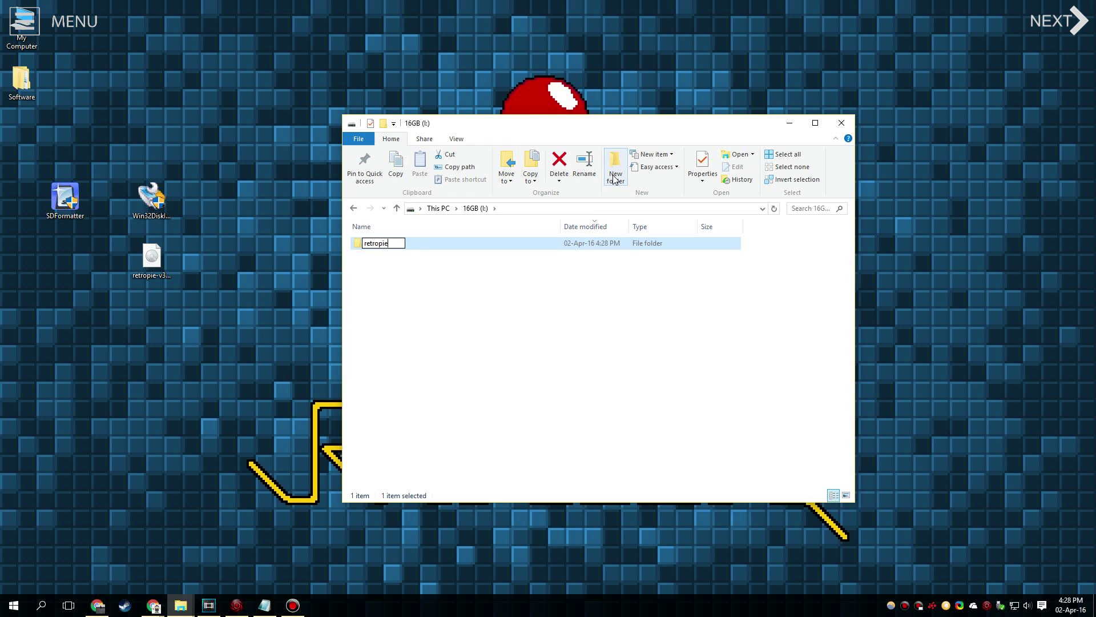
key("Return")
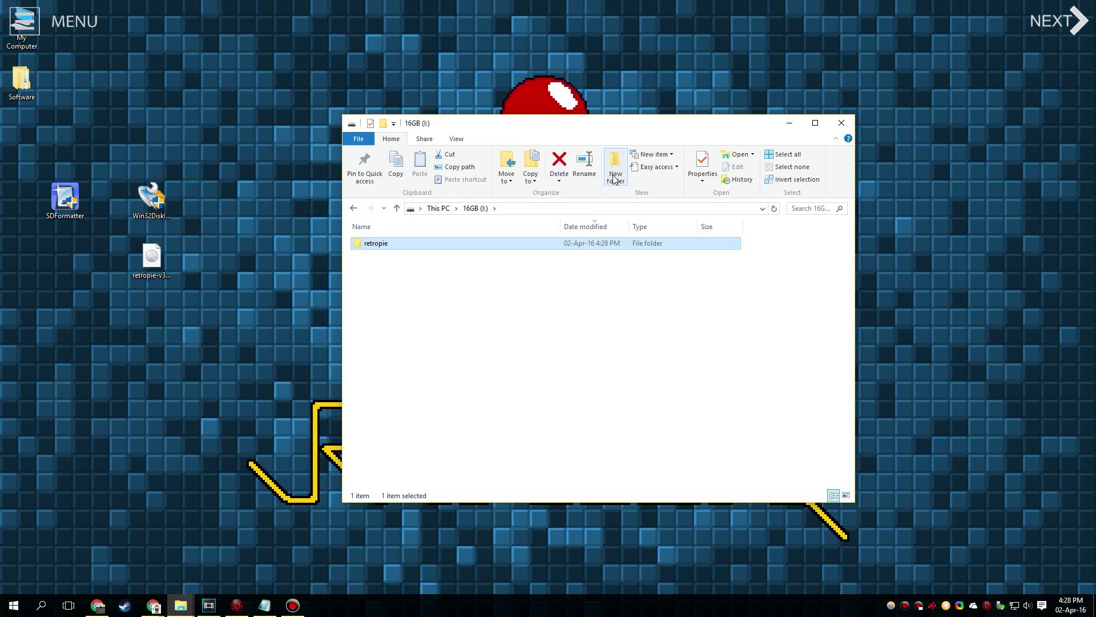
left_click(547, 331)
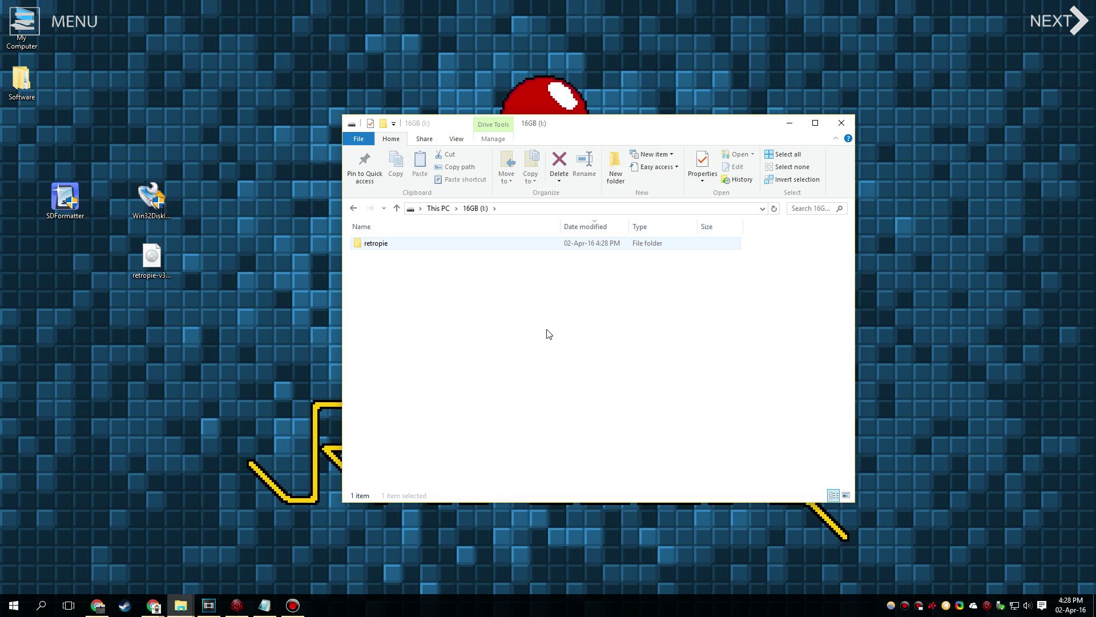
left_click(842, 123)
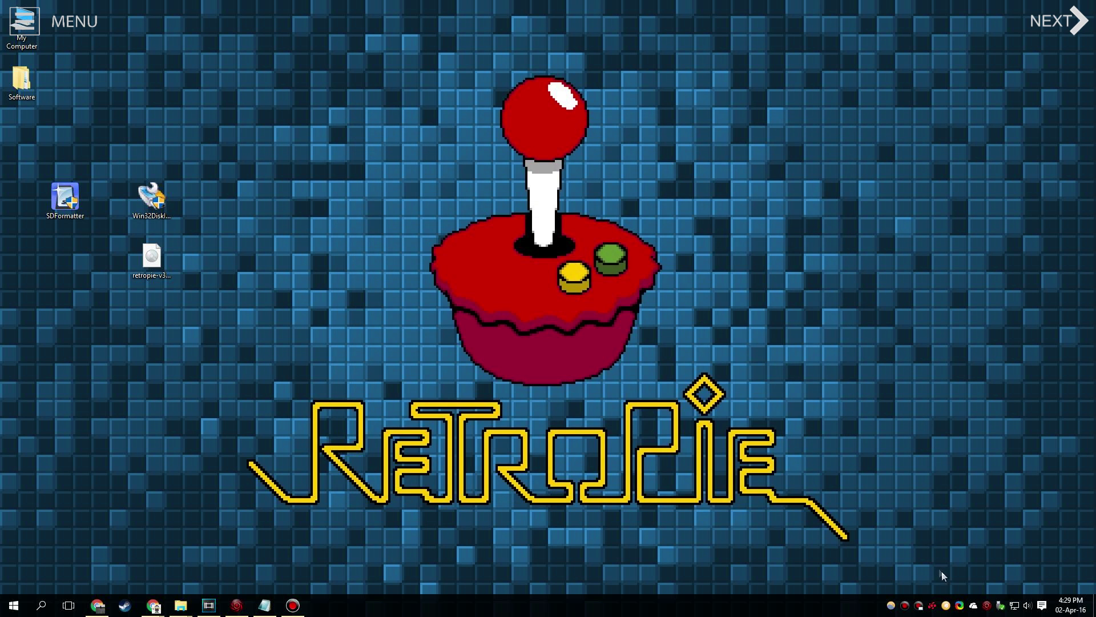
Eject the USB Flash Disk from the Safely Remove Hardware tray menu
left_click(1005, 606)
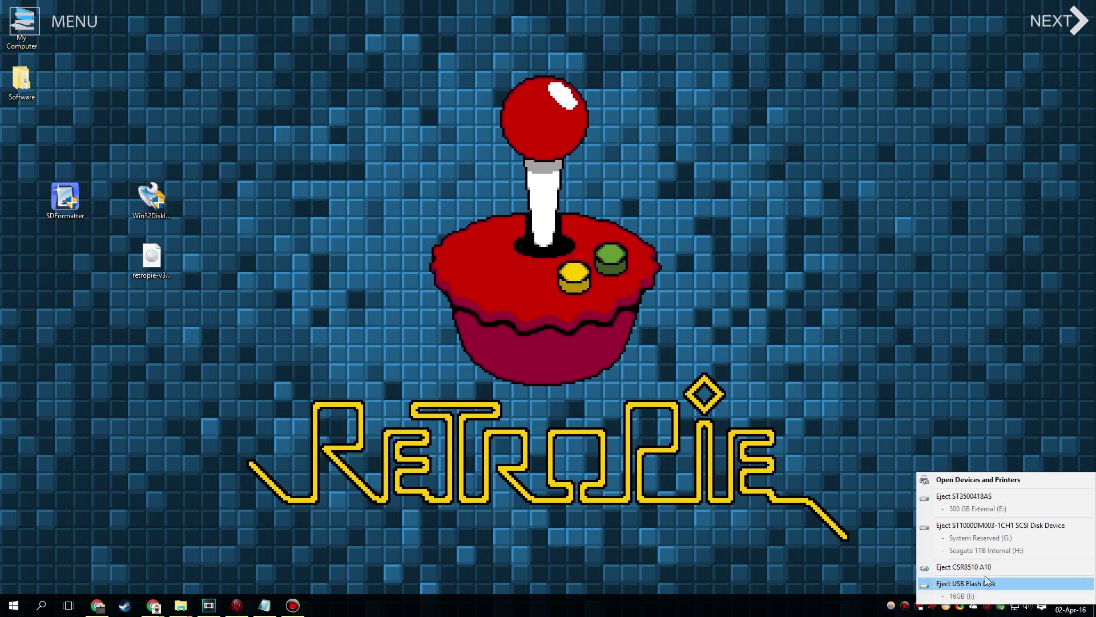
left_click(979, 584)
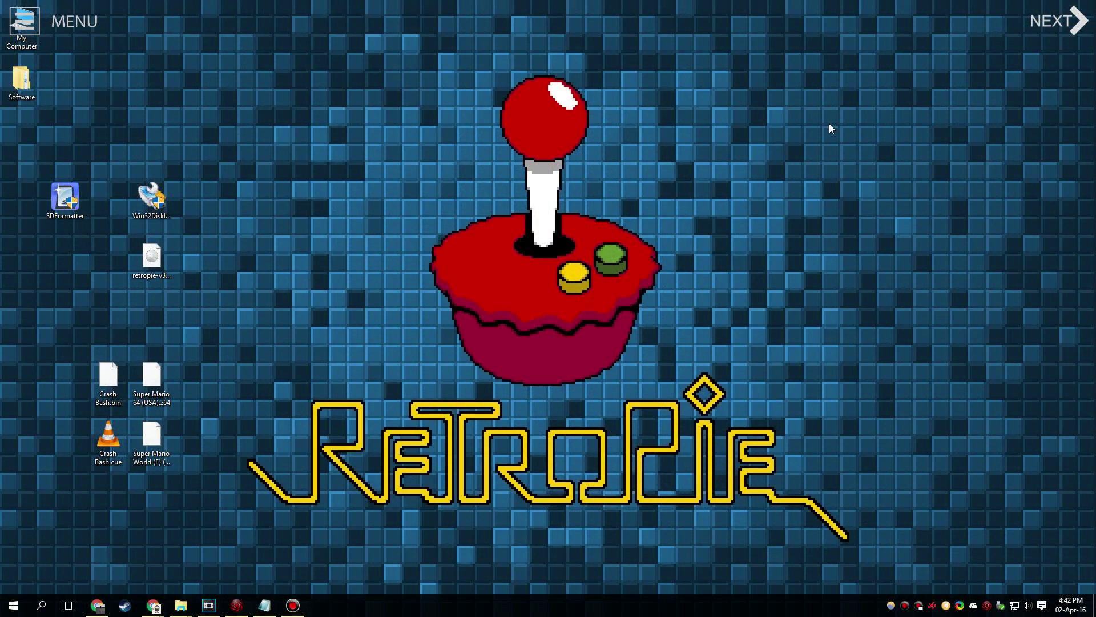
Open the retropie\roms folder on the 16GB (I:) USB drive in File Explorer
double_click(23, 23)
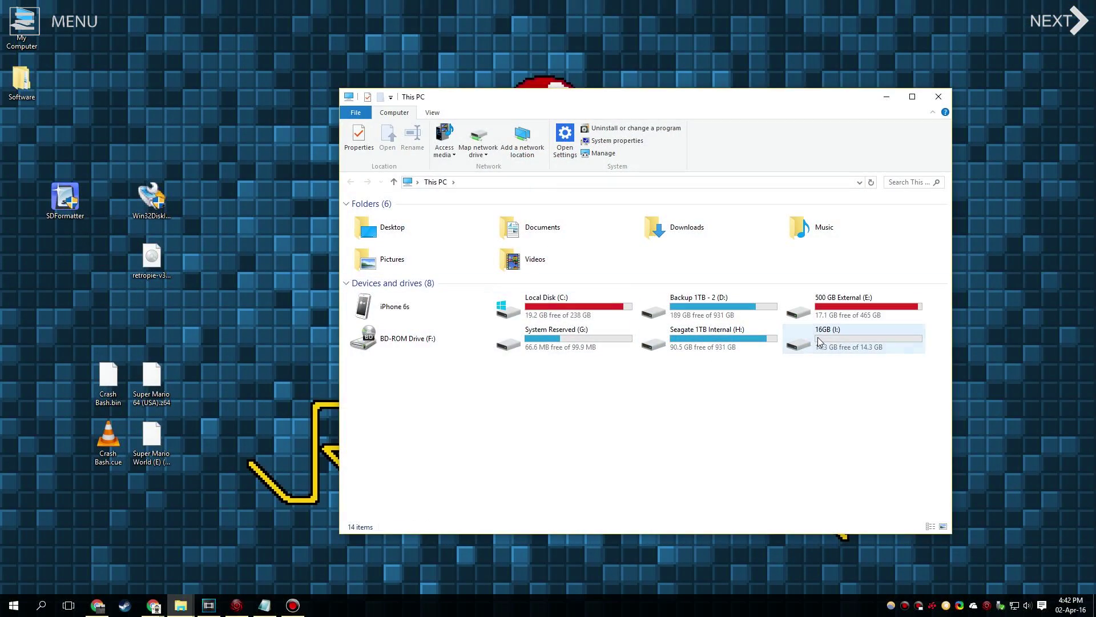
left_click(840, 340)
double_click(850, 338)
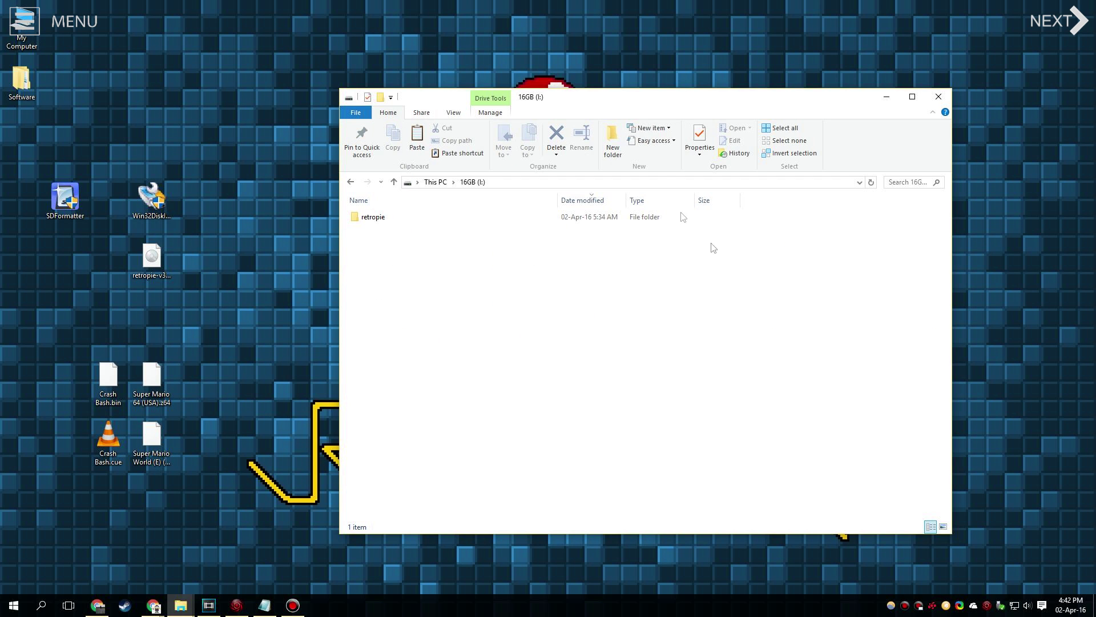
left_click_drag(577, 100, 522, 89)
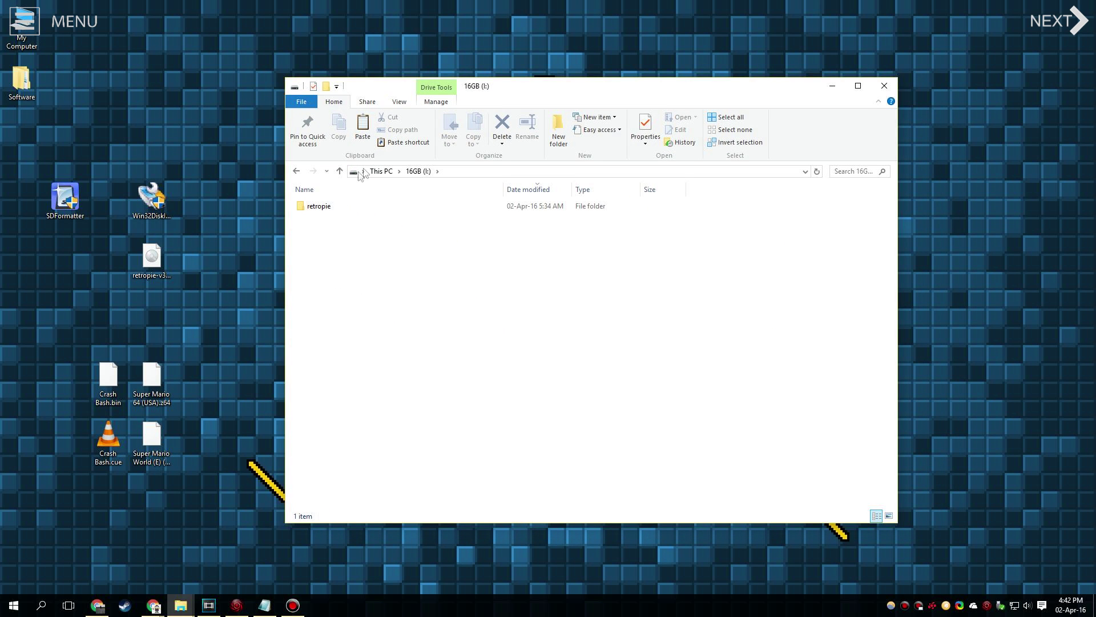
left_click(318, 212)
double_click(318, 210)
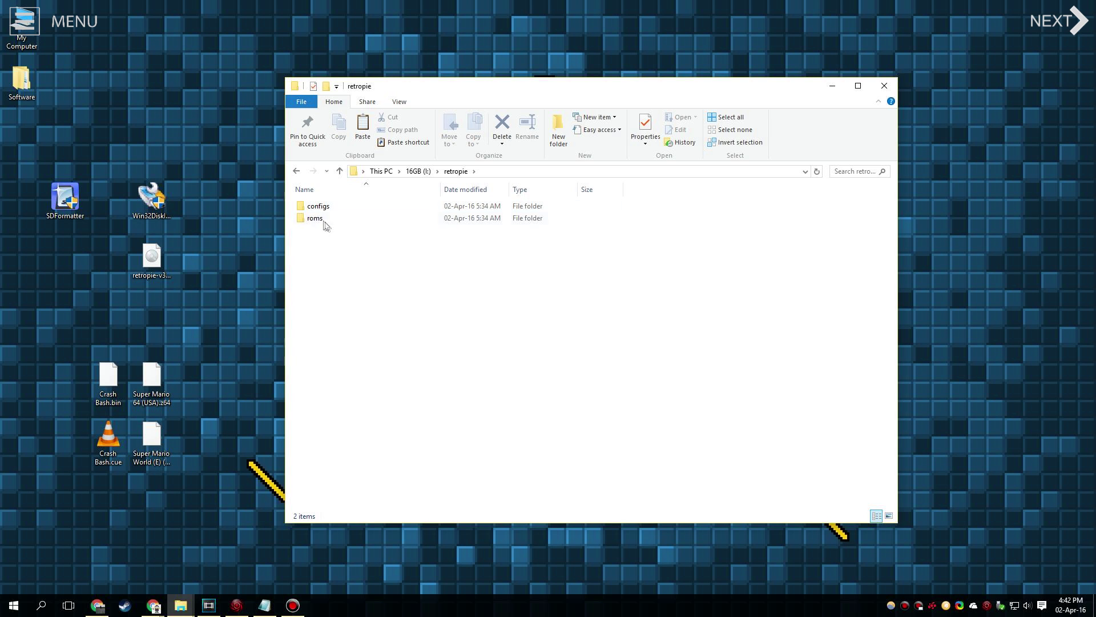
double_click(316, 221)
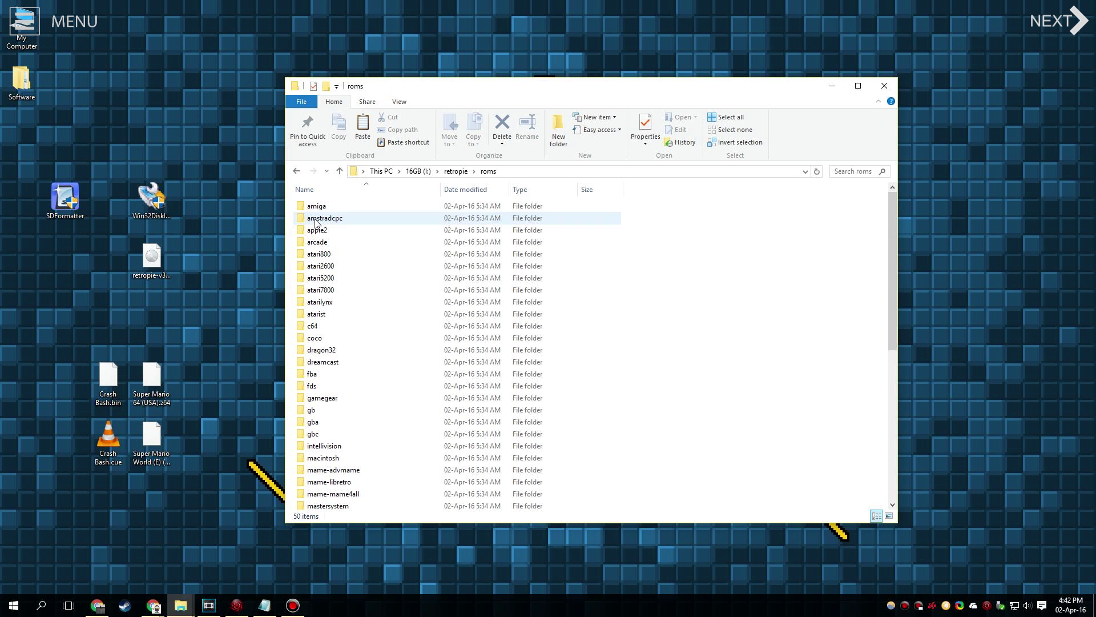
scroll(386, 280, "down", 4)
scroll(387, 283, "down", 3)
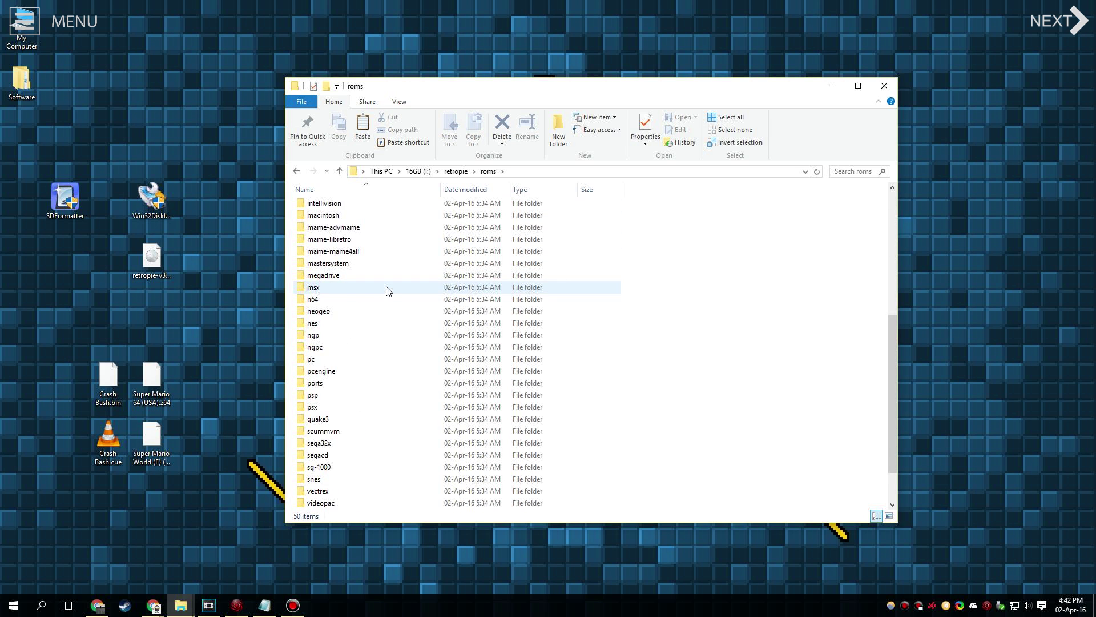
scroll(386, 285, "up", 8)
scroll(386, 289, "down", 6)
scroll(386, 291, "down", 2)
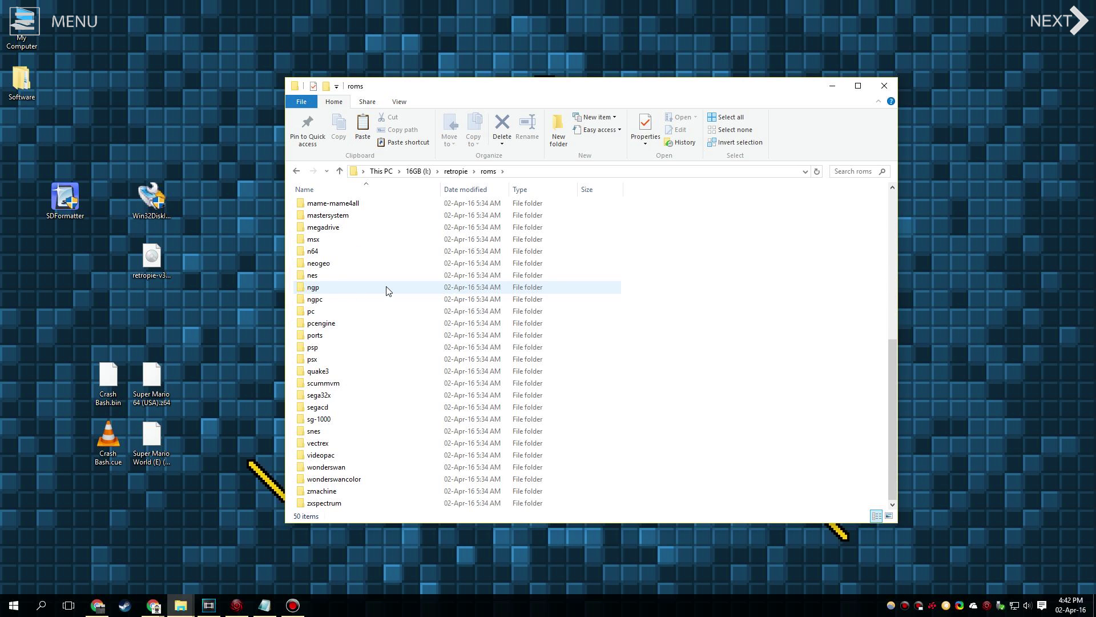
scroll(416, 313, "up", 2)
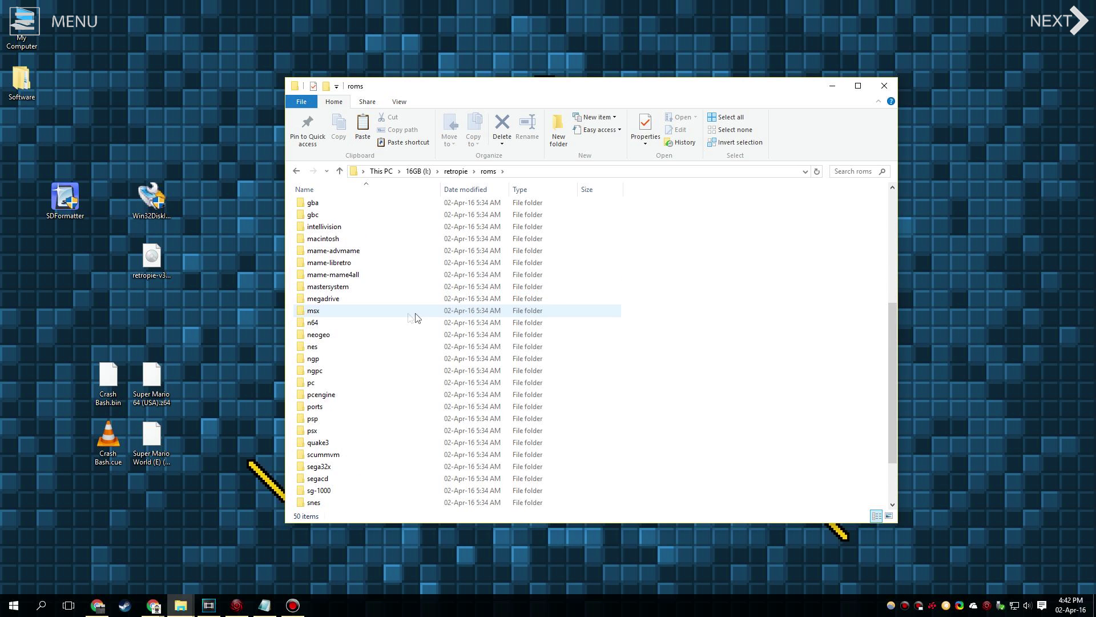
Copy Super Mario 64 from the desktop into roms\n64 and Super Mario World into roms\snes
double_click(327, 326)
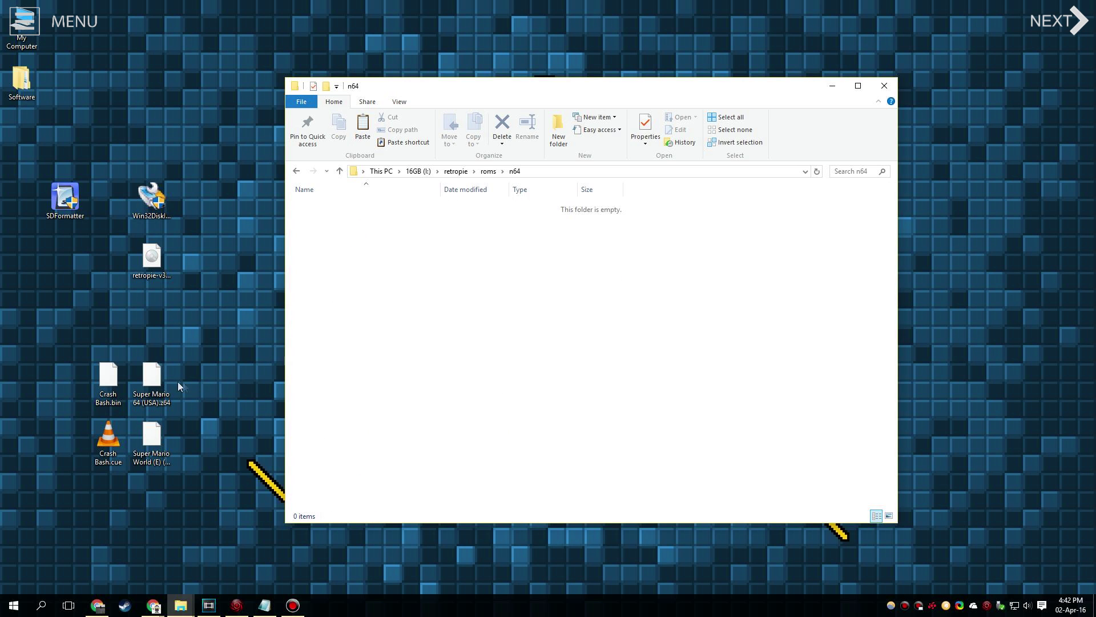
left_click(152, 381)
left_click_drag(152, 381, 338, 257)
left_click(296, 170)
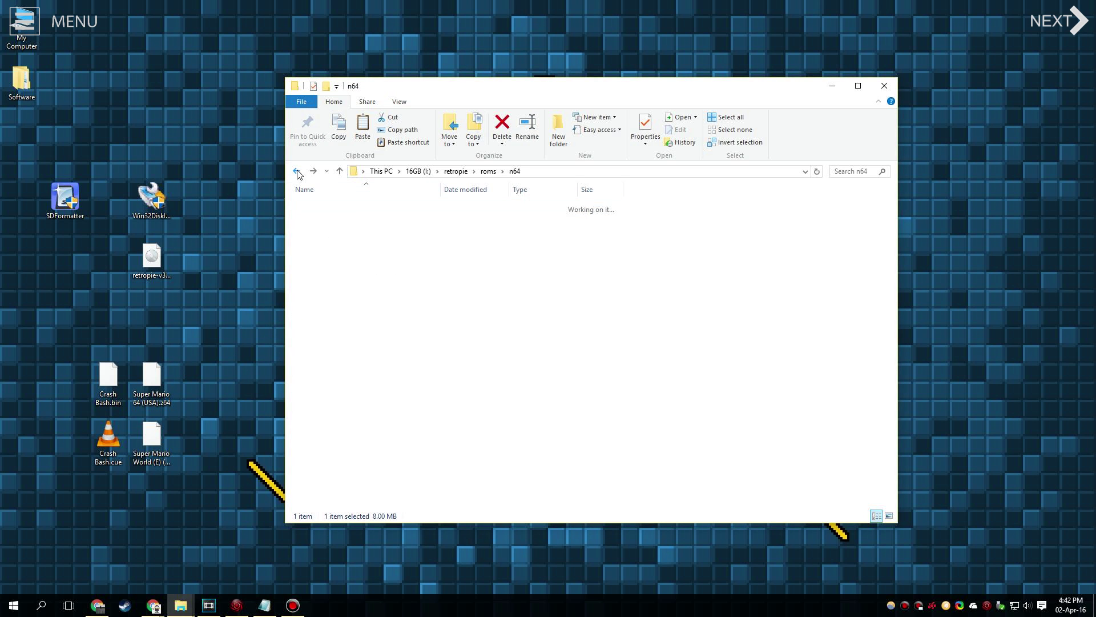
scroll(353, 345, "down", 2)
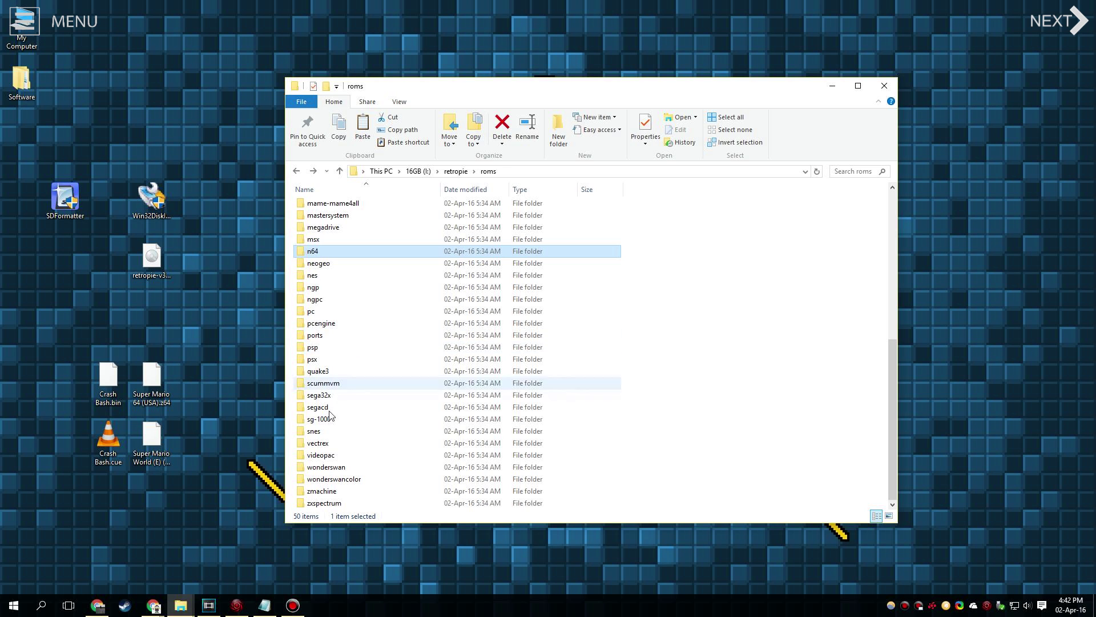
double_click(313, 435)
left_click_drag(151, 437, 357, 291)
Copy Crash Bash.cue and Crash Bash.bin into roms\psx, then close File Explorer
left_click(301, 172)
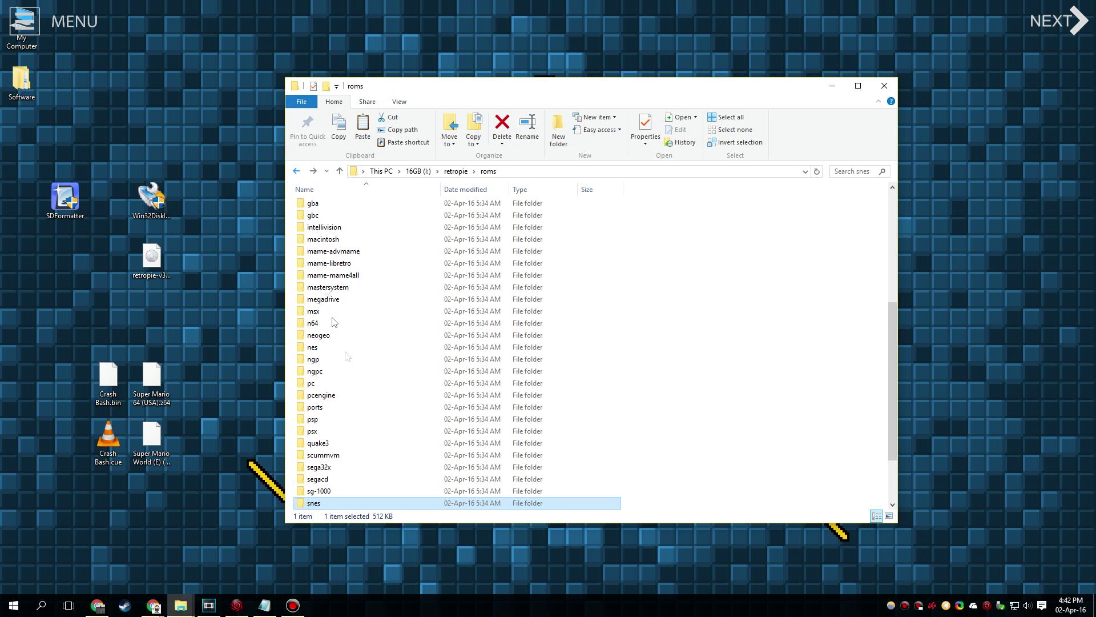
double_click(338, 432)
left_click_drag(134, 471, 354, 347)
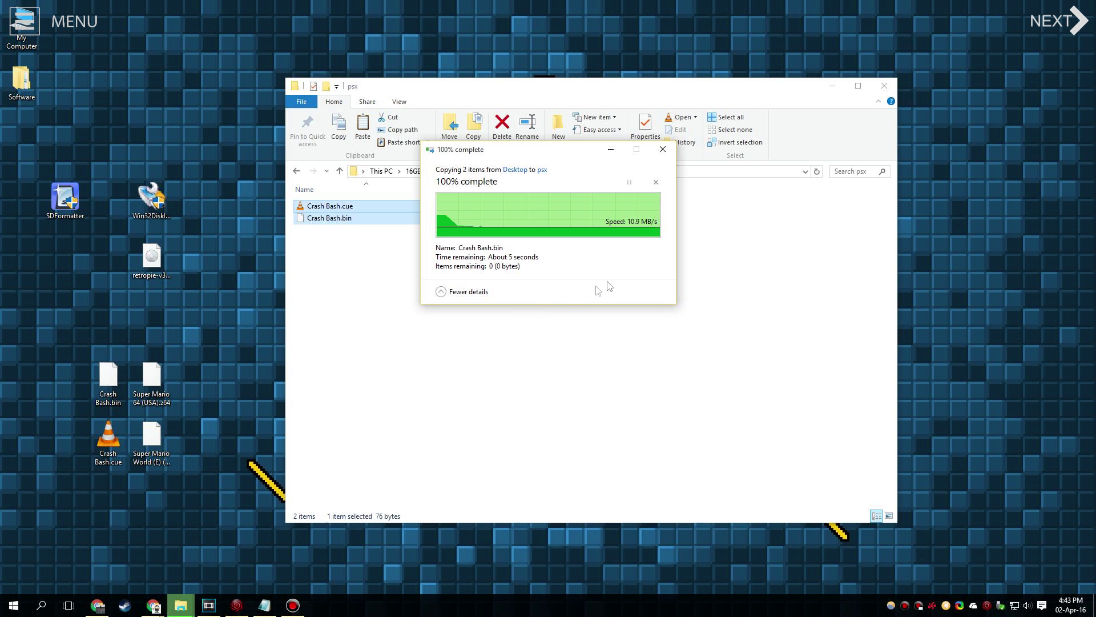
left_click(656, 277)
left_click(895, 90)
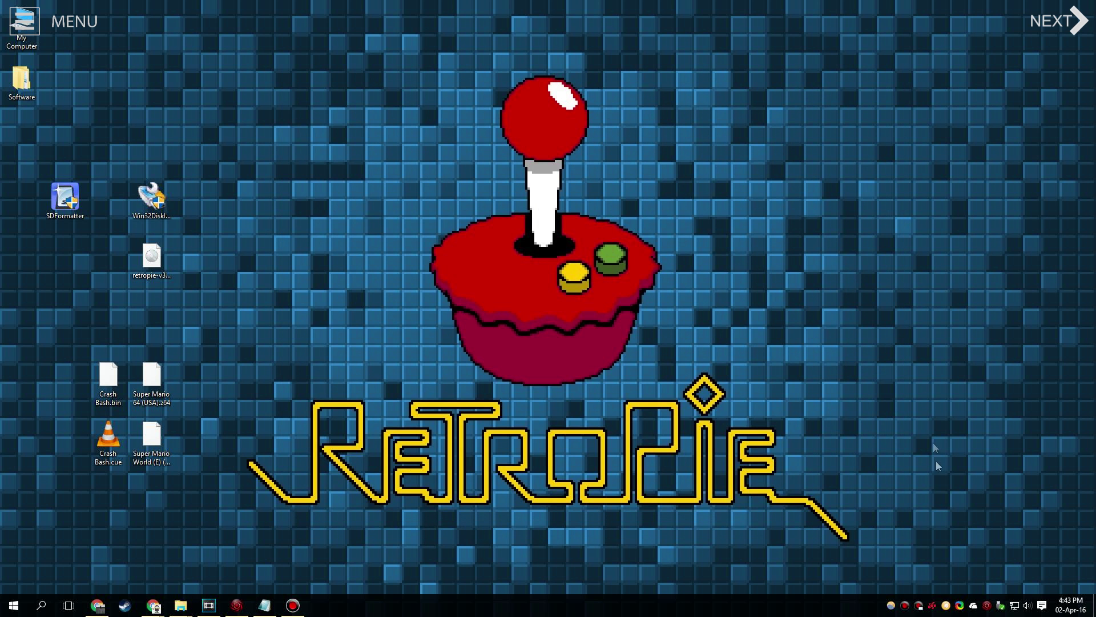
Eject the USB flash disk via the Safely Remove Hardware tray icon
left_click(1001, 605)
left_click(952, 584)
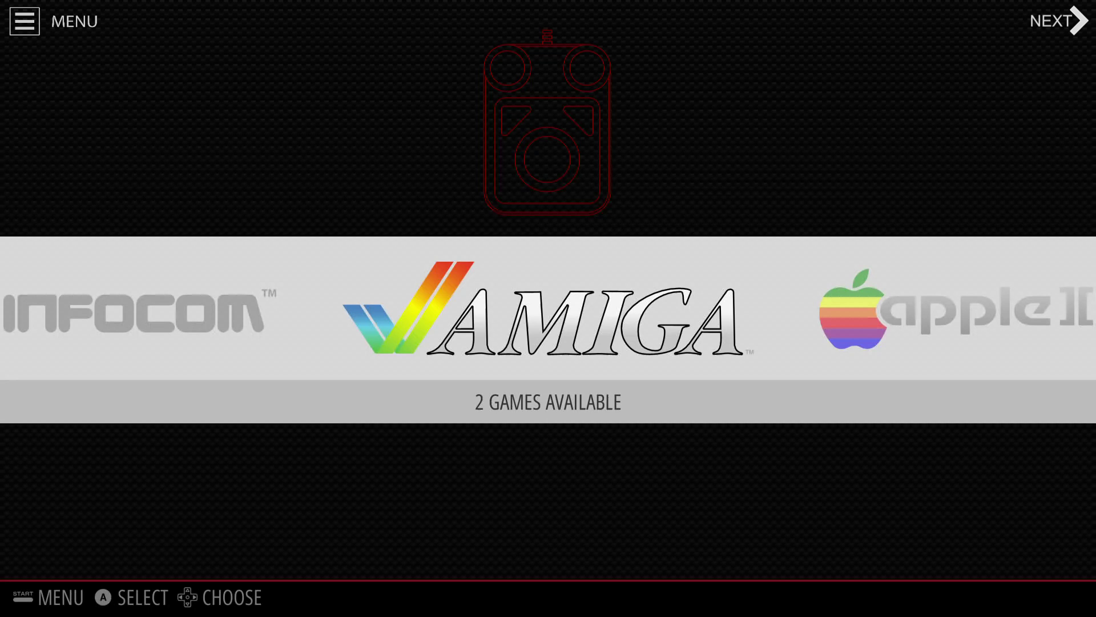
Choose Restart EmulationStation from the main menu's Quit options and confirm
key("Return")
key("Down")
key("Down")
key("Down")
key("Down")
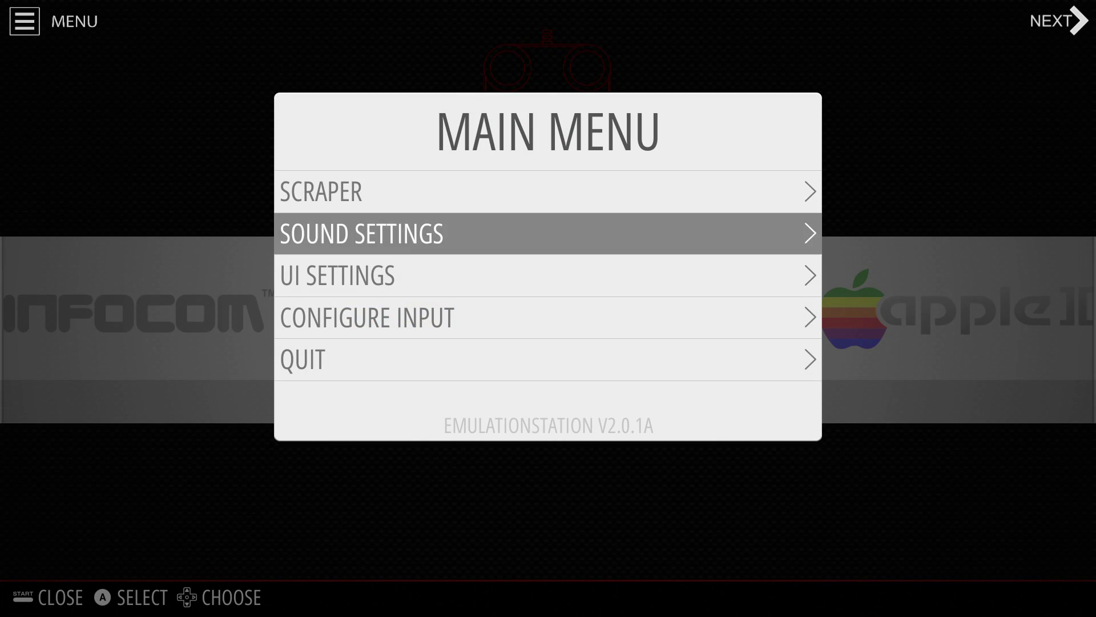
key("Return")
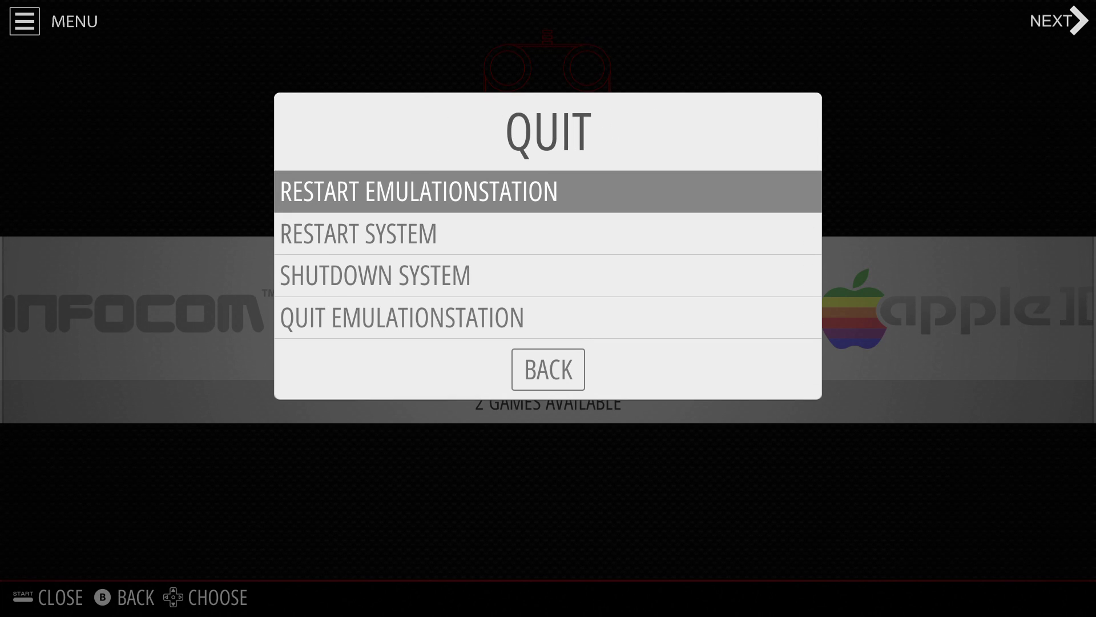
key("Return")
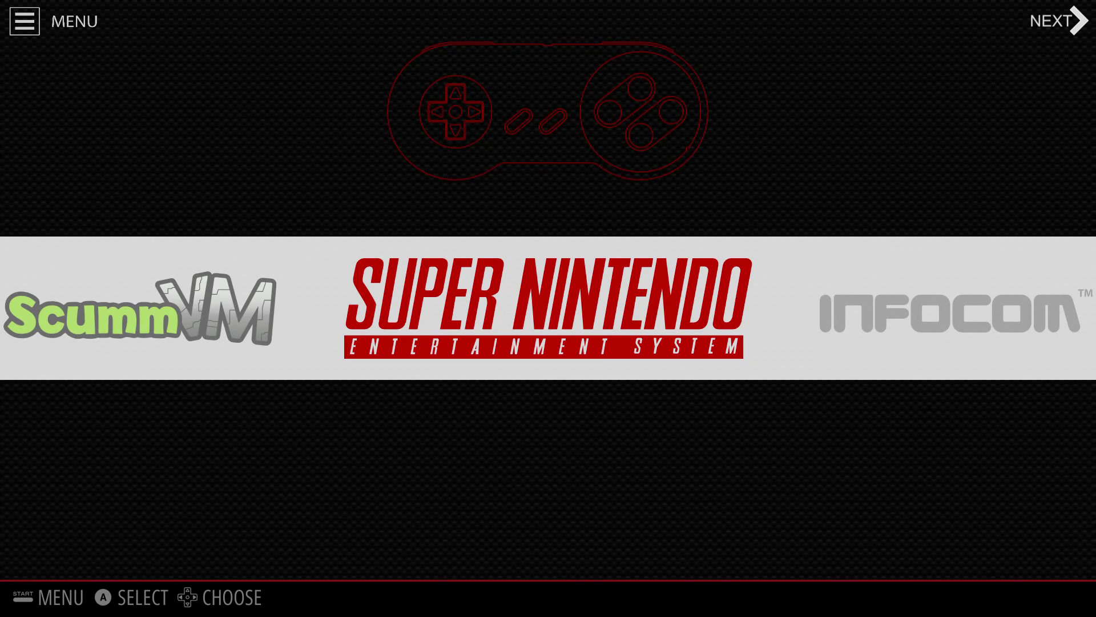
Move the system carousel left past PlayStation to Nintendo 64
key("Left")
key("Left")
key("Left")
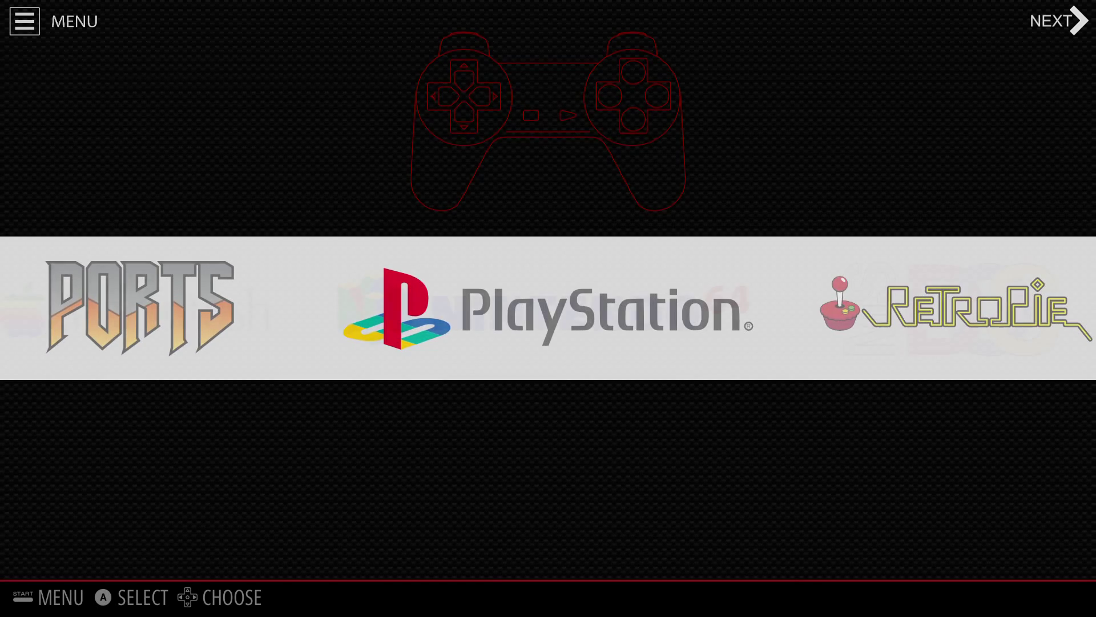
key("Left")
key("Left")
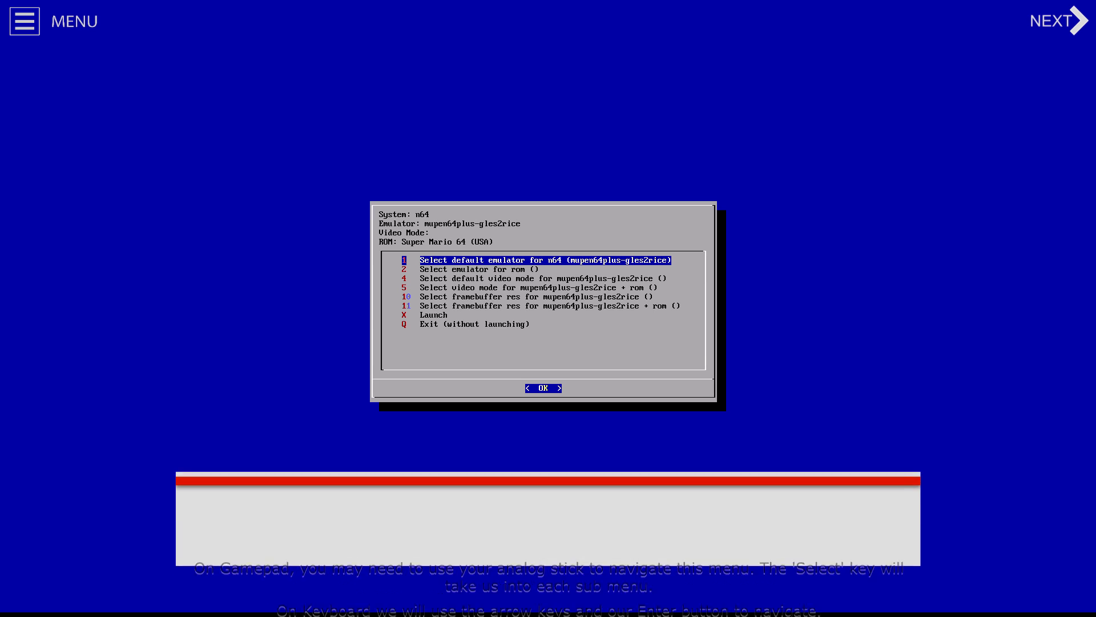
Change the n64 default emulator from mupen64plus-gles2rice to mupen64plus-GLideN64
key("Down")
key("Down")
key("Up")
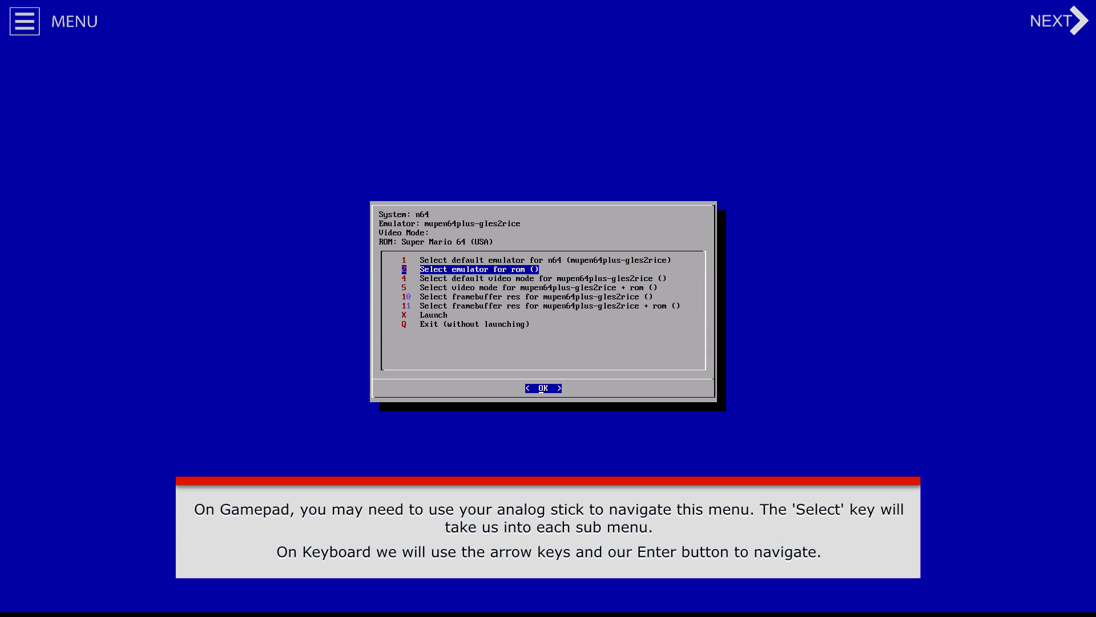
key("Up")
key("Down")
key("Up")
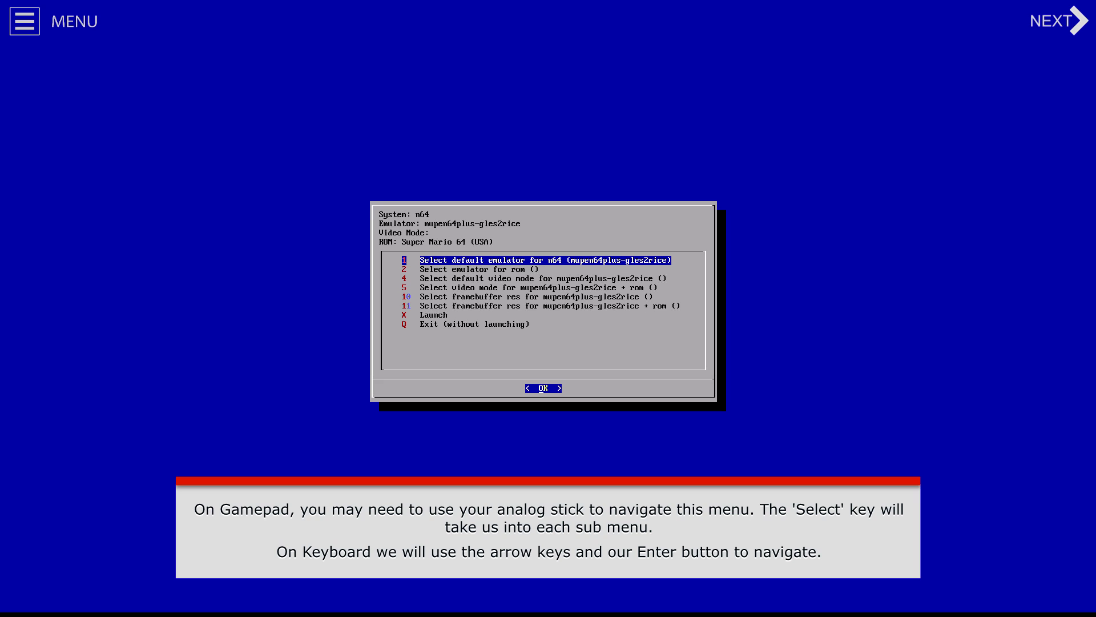
key("Return")
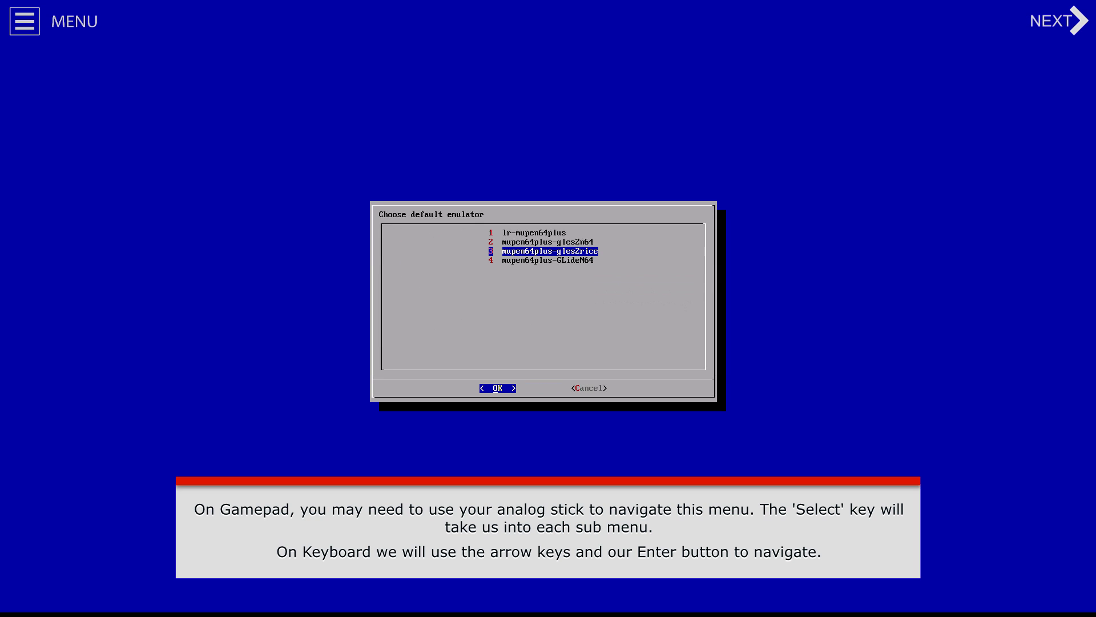
key("Down")
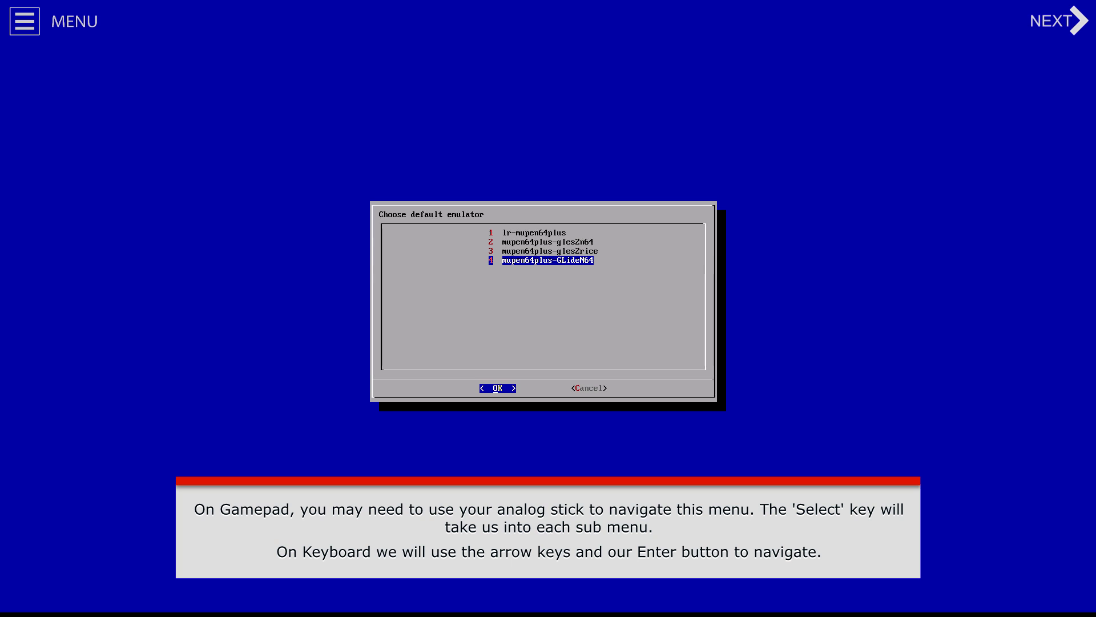
key("Return")
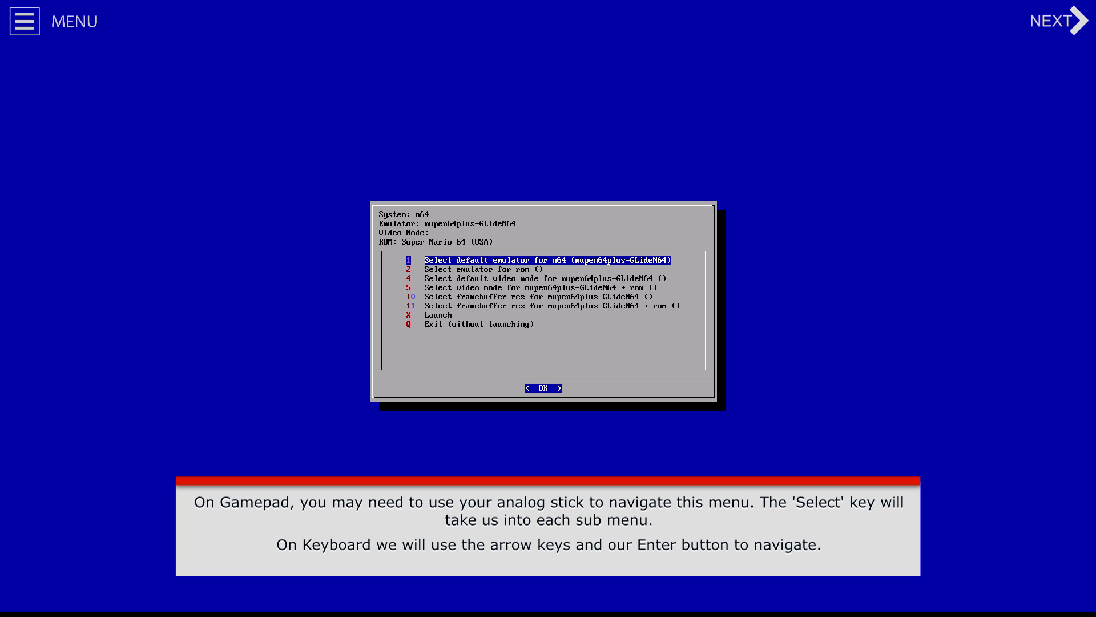
key("Down")
key("Down")
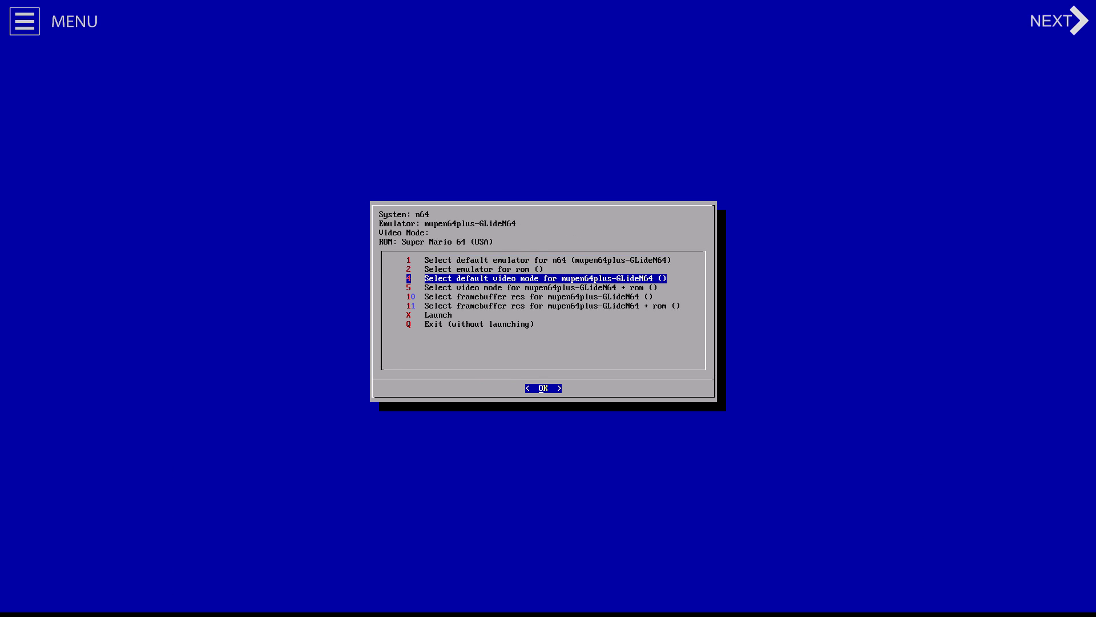
Choose CEA-1 640x480 @ 60Hz as video mode and 320x240 framebuffer, then move to launch
key("Return")
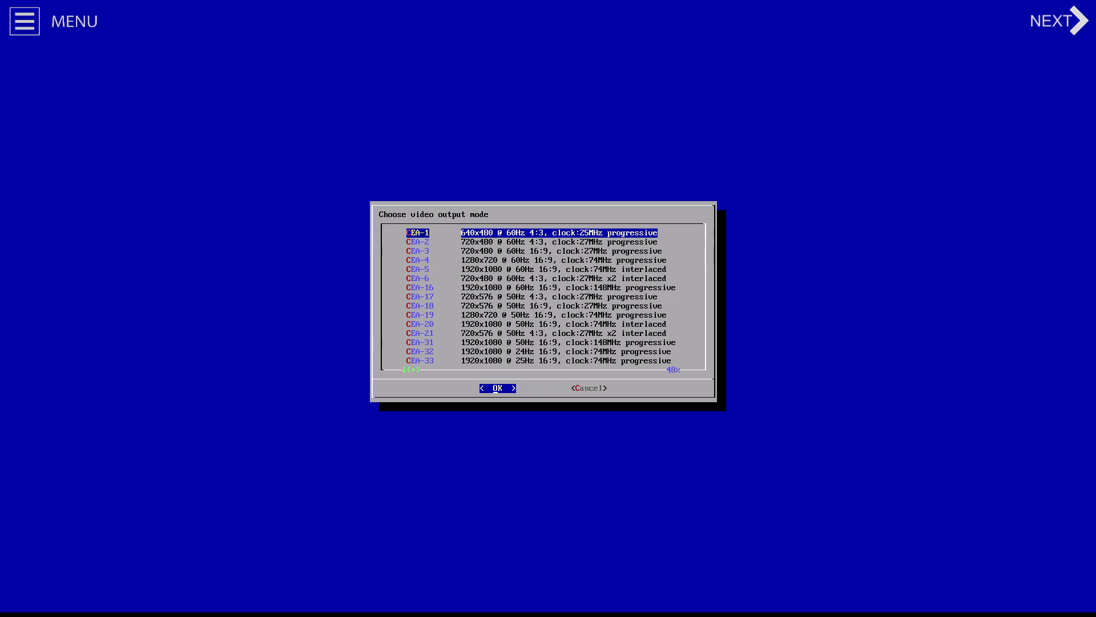
key("Return")
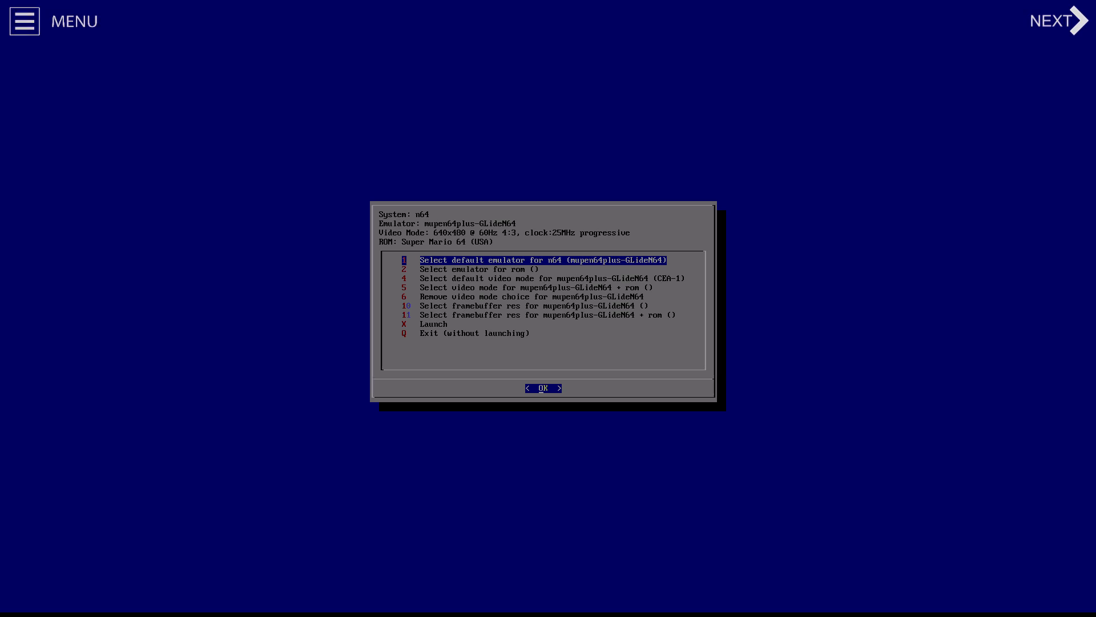
key("Down")
key("Down")
key("Down")
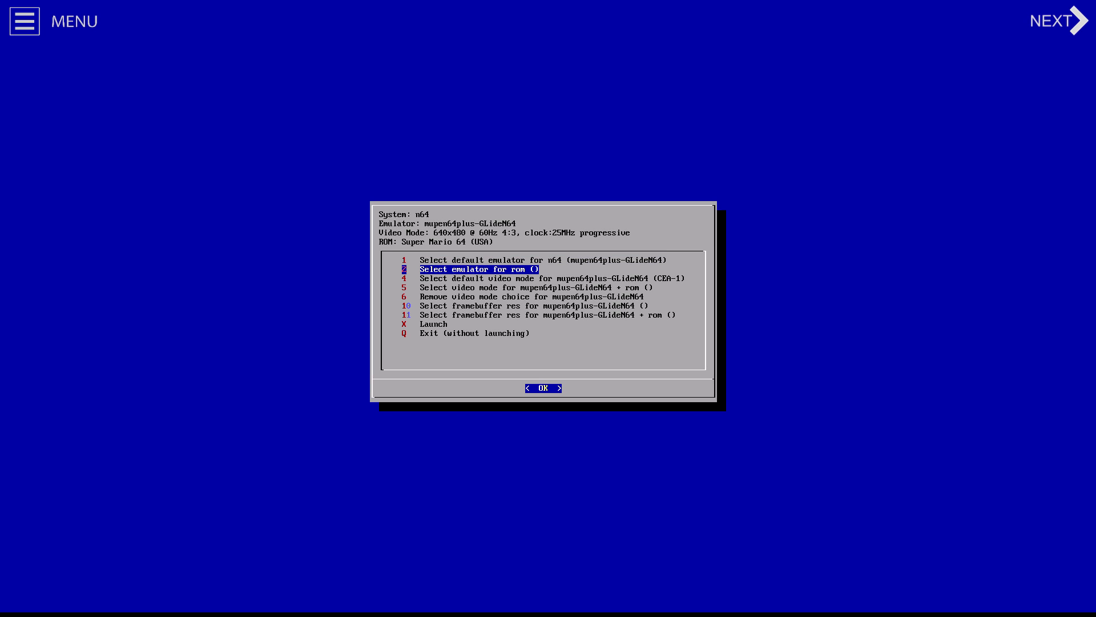
key("Down")
key("Down")
key("Down")
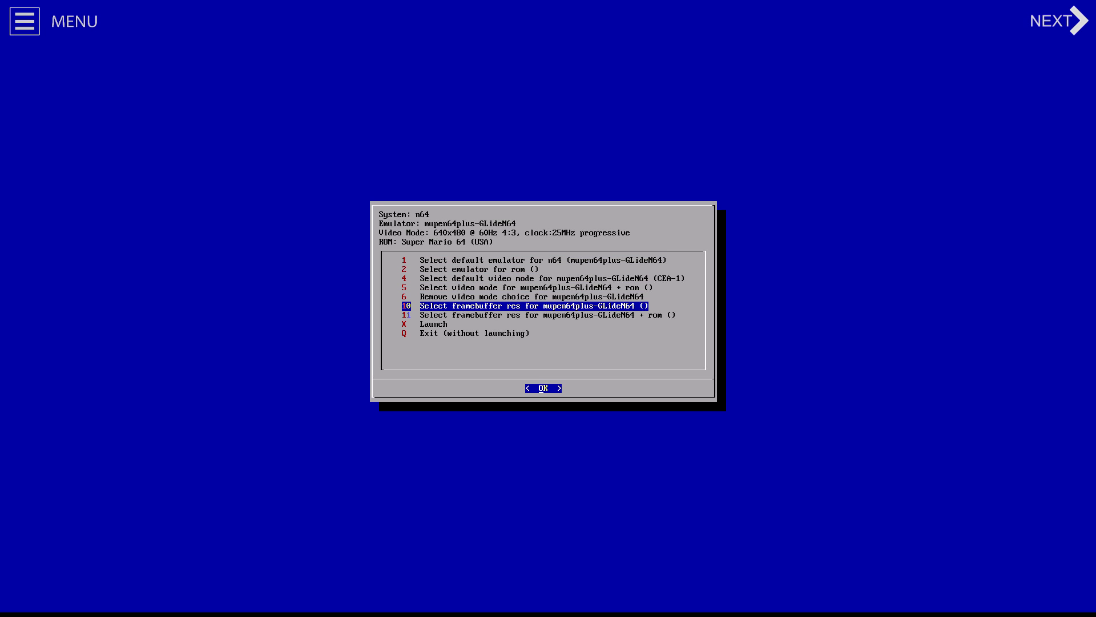
key("Up")
key("Return")
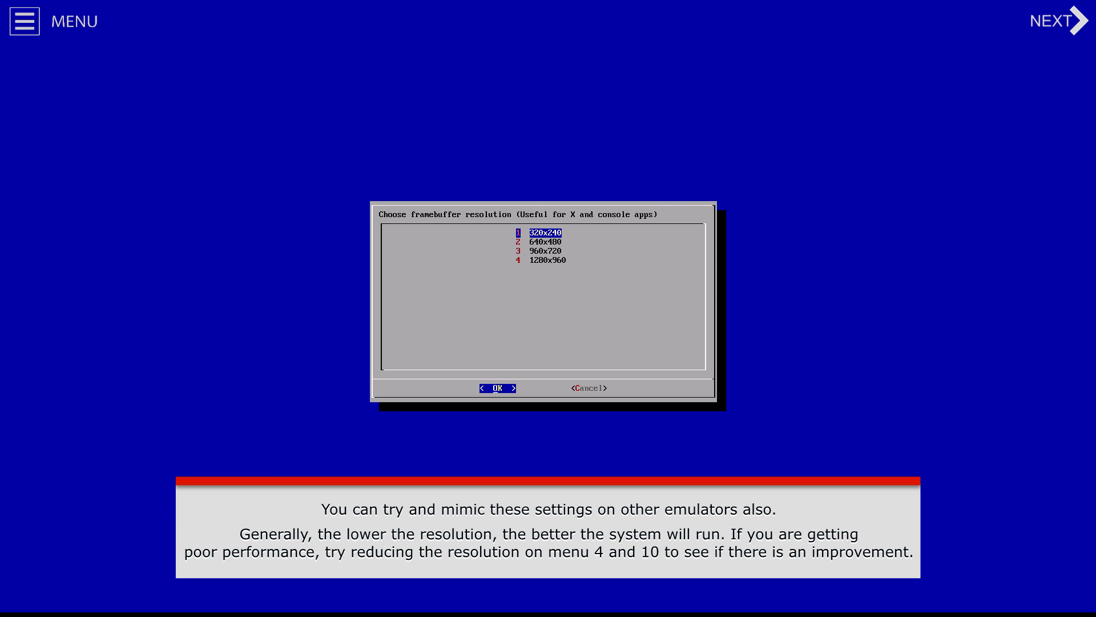
key("Return")
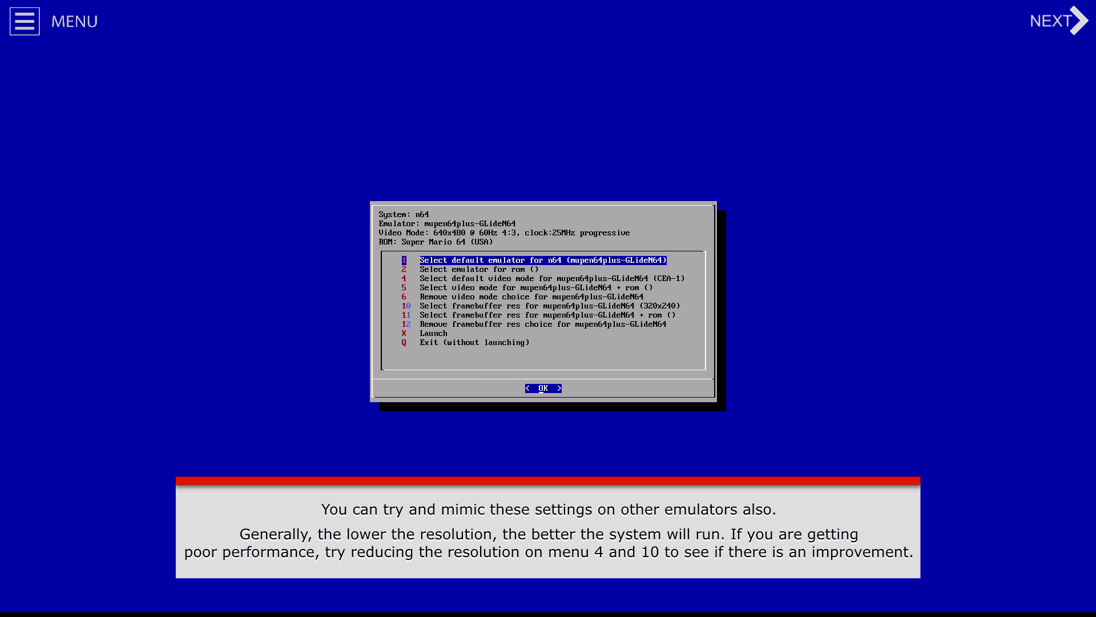
key("Down")
key("Down")
key("Down")
key("Down")
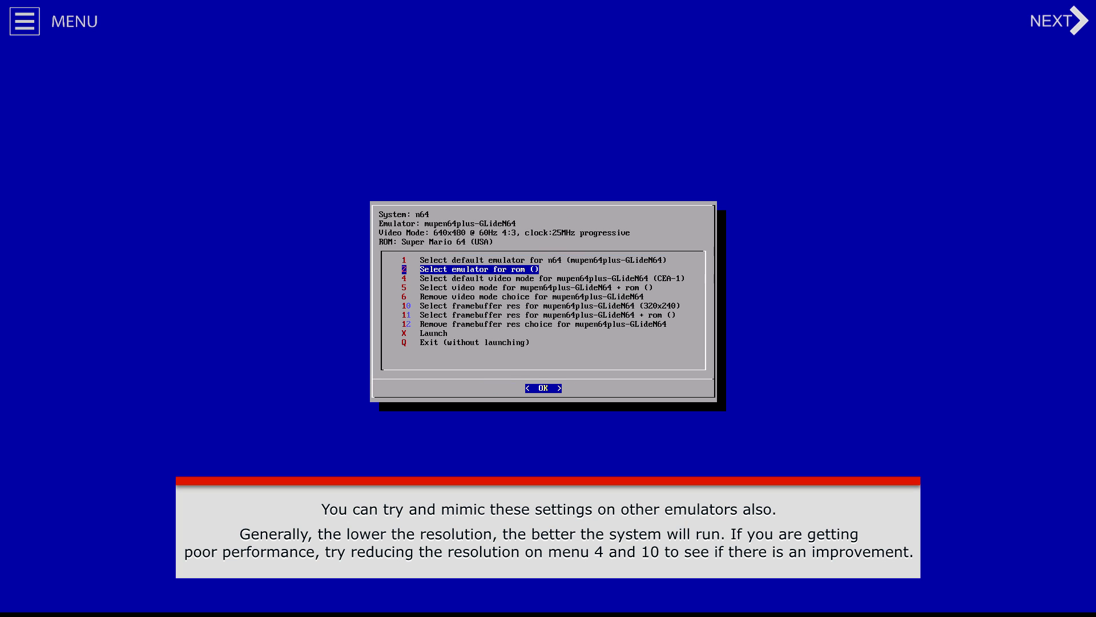
key("Down")
key("Down")
key("Down")
key("Down")
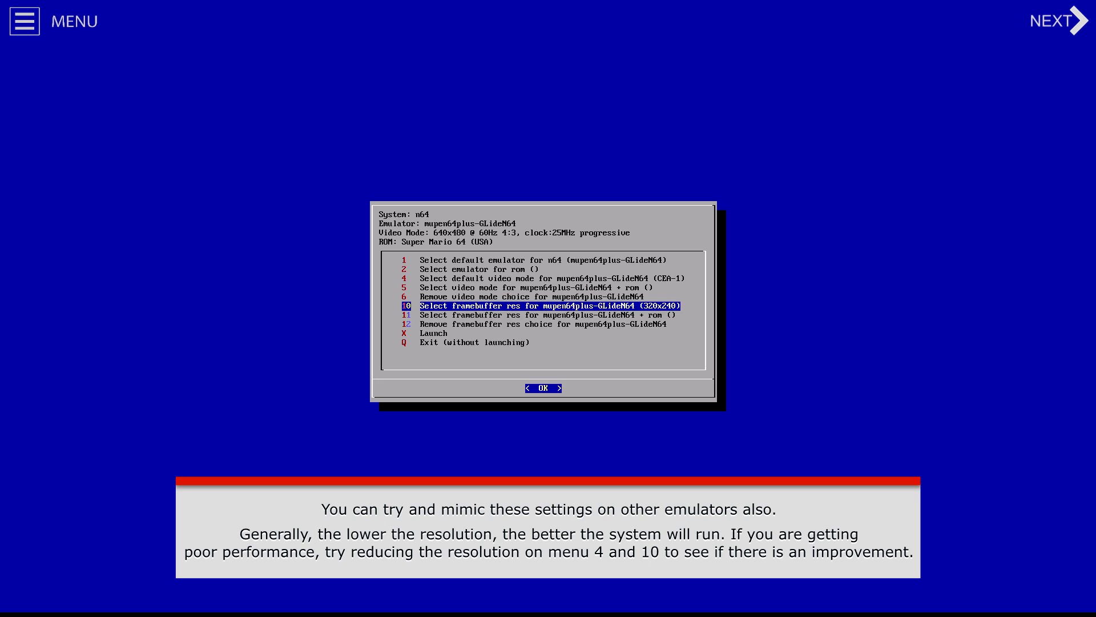